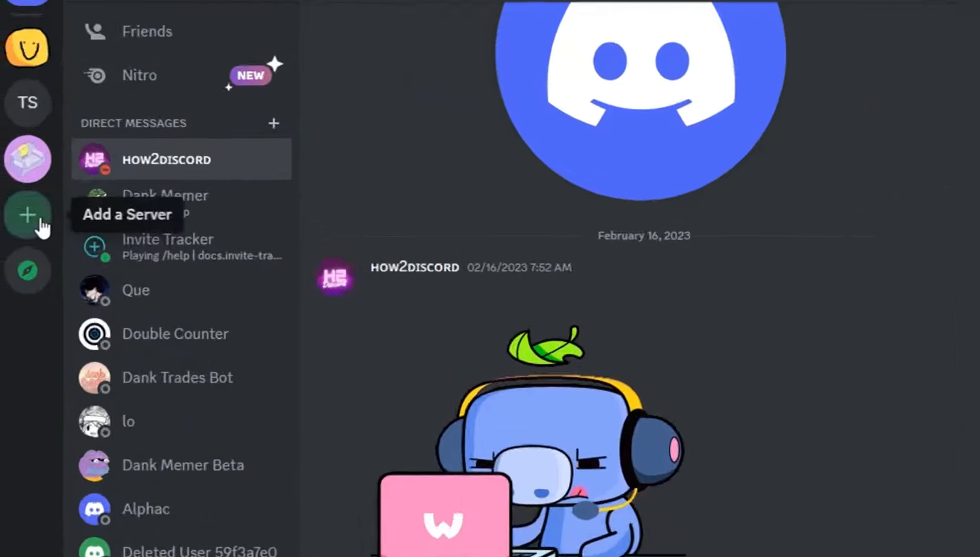
- Start creating a new server of your own, intended for a club or community
{"action": "left_click", "coordinate": [27, 225]}
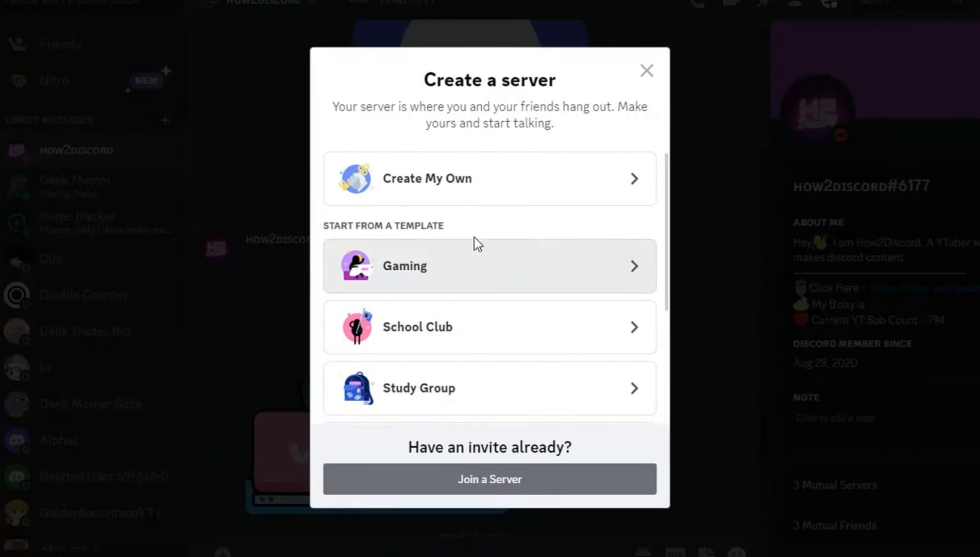
{"action": "left_click", "coordinate": [486, 187]}
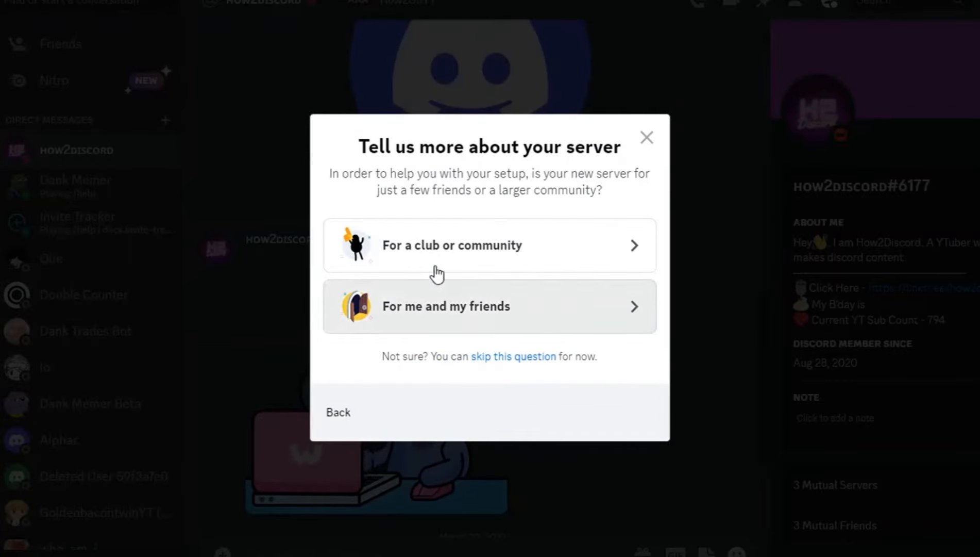
{"action": "left_click", "coordinate": [483, 251]}
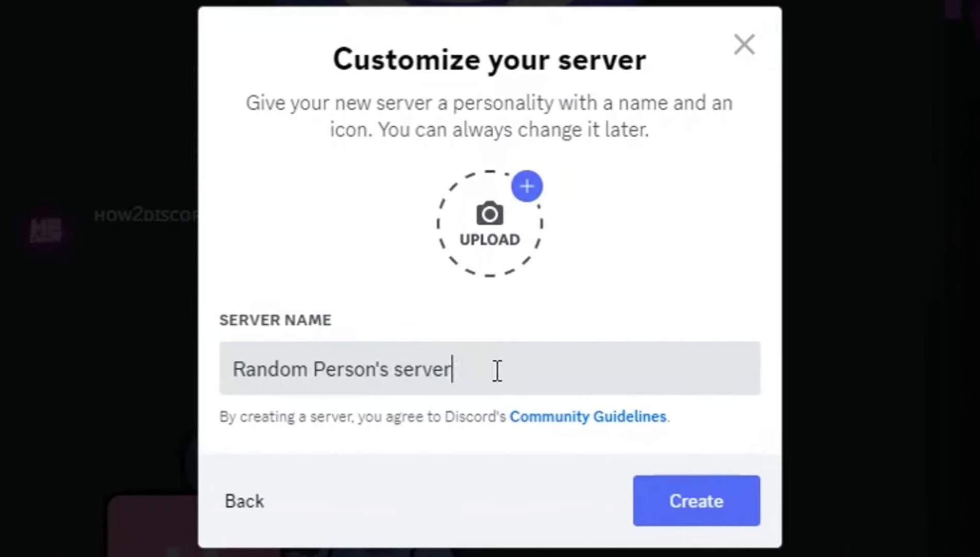
- Name the server "RP Club", upload the desert and cactus picture as its icon, and create it
{"action": "left_click_drag", "start_coordinate": [497, 370], "coordinate": [149, 388]}
{"action": "type", "text": "RP"}
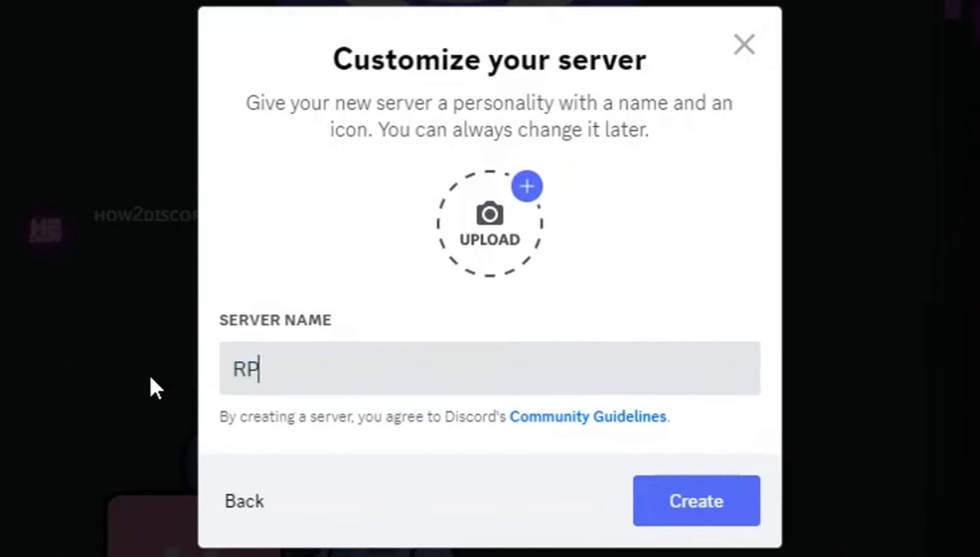
{"action": "type", "text": " Clo"}
{"action": "key", "text": "BackSpace"}
{"action": "type", "text": "u"}
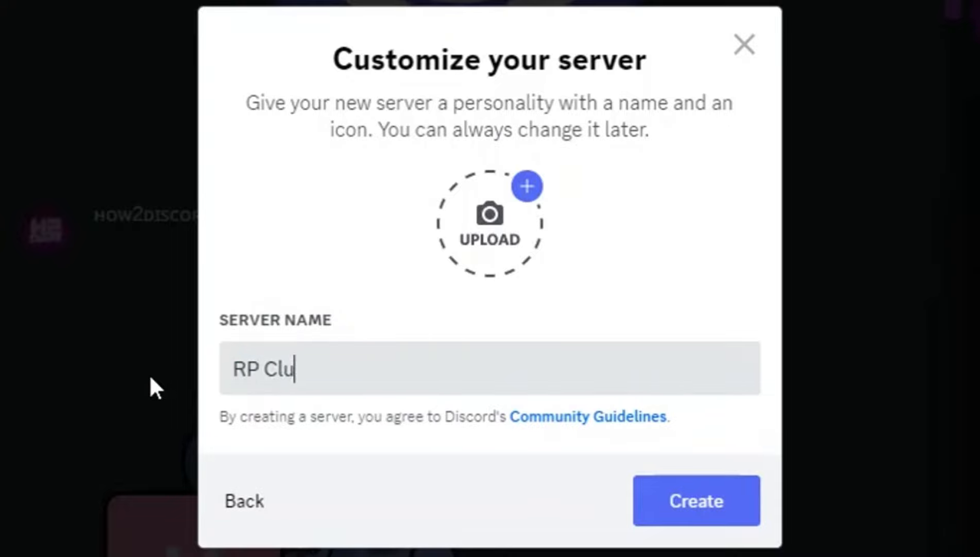
{"action": "type", "text": "bn"}
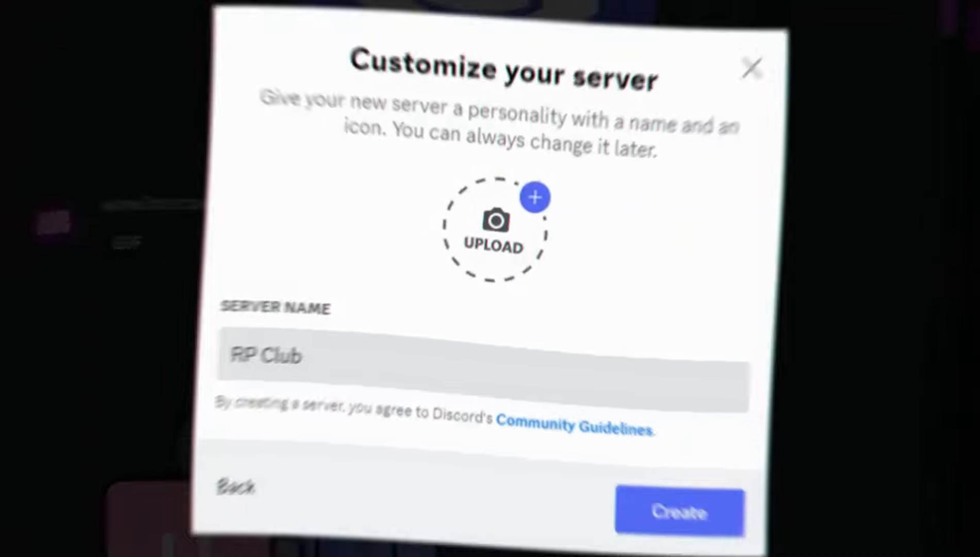
{"action": "left_click", "coordinate": [484, 242]}
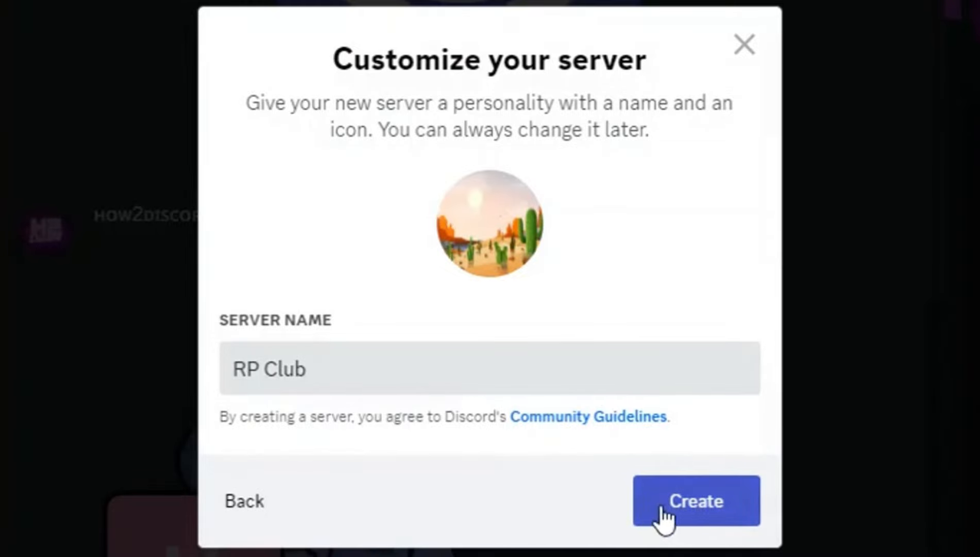
{"action": "left_click", "coordinate": [694, 508]}
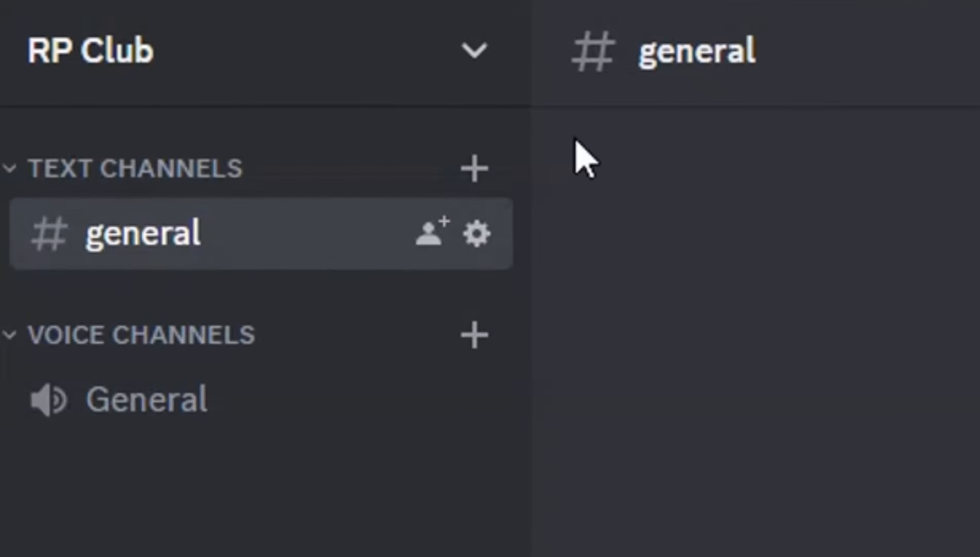
- Start the Community setup from the RP Club server's settings
{"action": "left_click", "coordinate": [476, 83]}
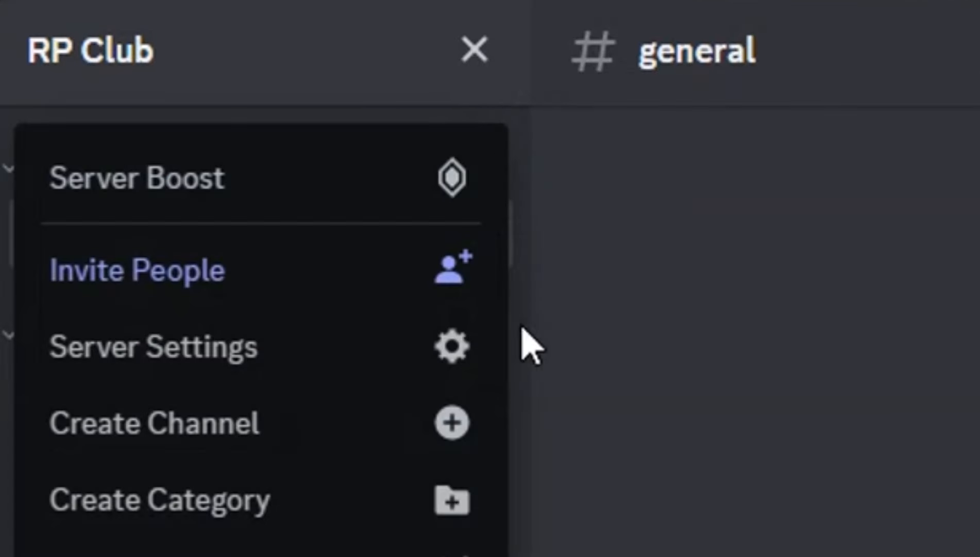
{"action": "left_click", "coordinate": [332, 353]}
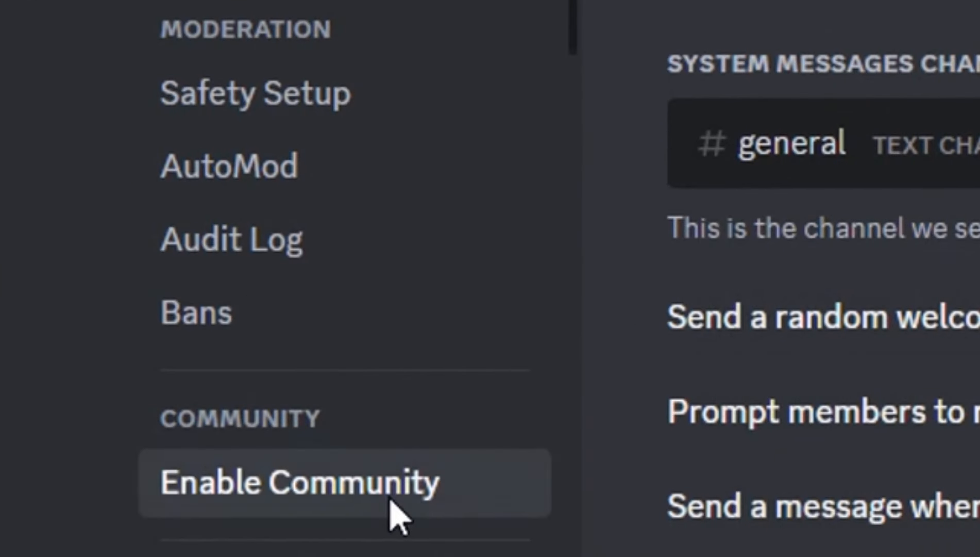
{"action": "left_click", "coordinate": [391, 507]}
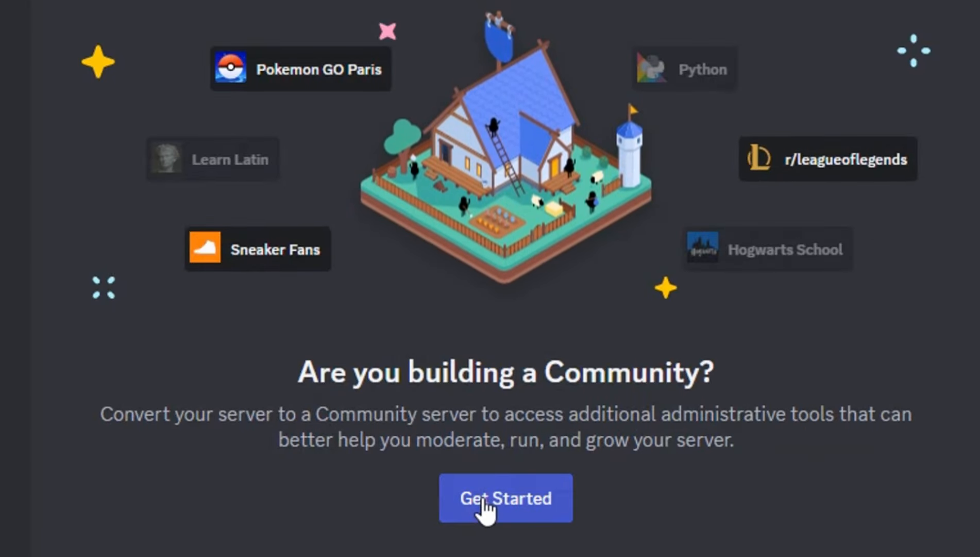
{"action": "left_click", "coordinate": [482, 500]}
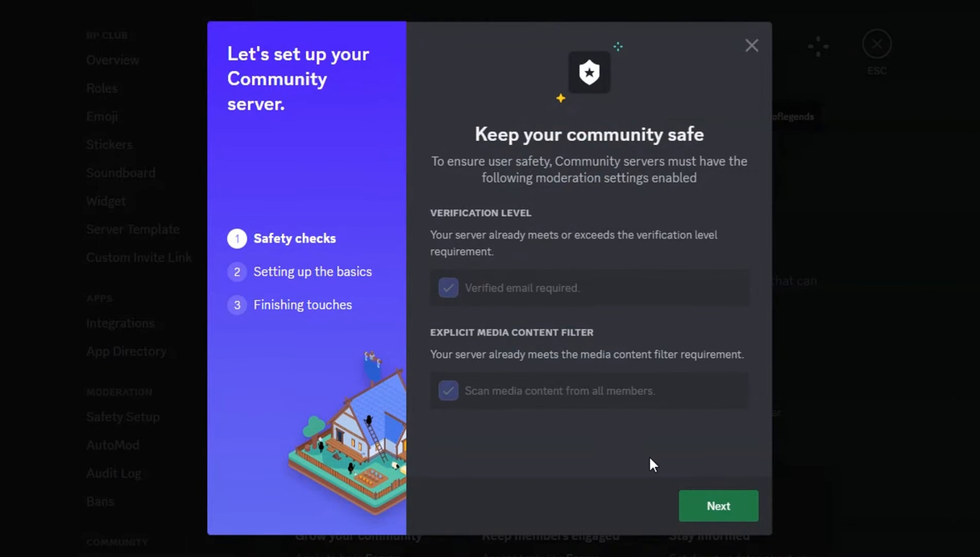
- Complete the Community setup with rules and updates channels on "Create one for me", agree to the guidelines, and leave the settings
{"action": "left_click", "coordinate": [724, 513]}
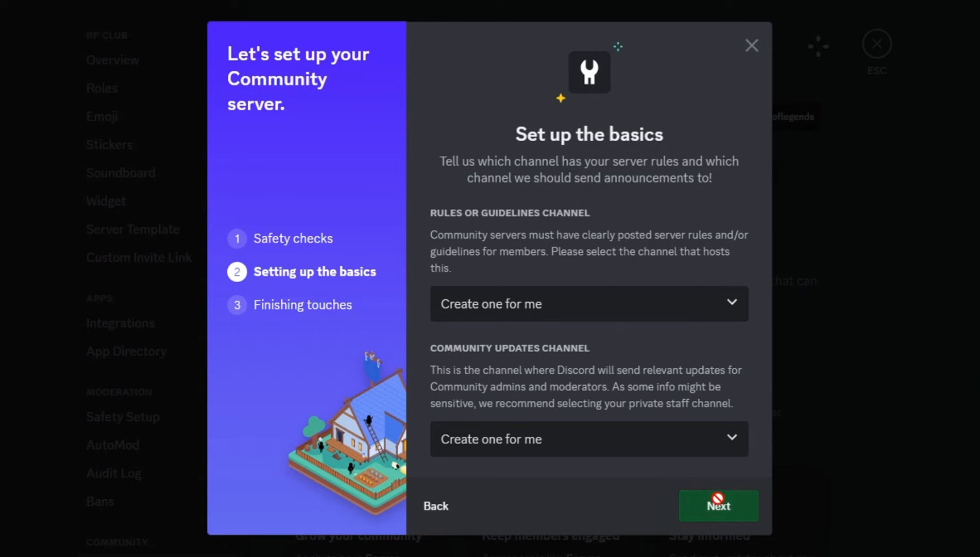
{"action": "left_click", "coordinate": [719, 507]}
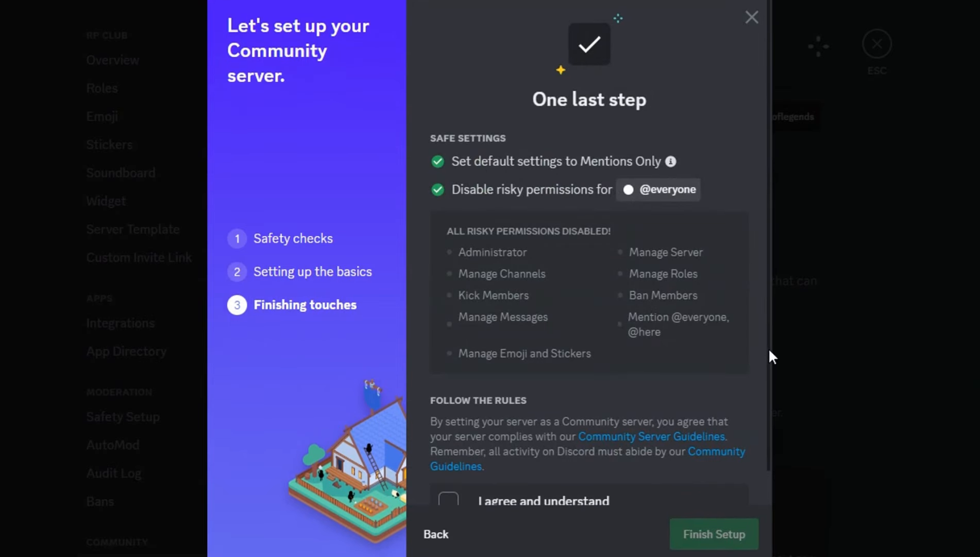
{"action": "scroll", "coordinate": [768, 348], "scroll_direction": "down", "scroll_amount": 2}
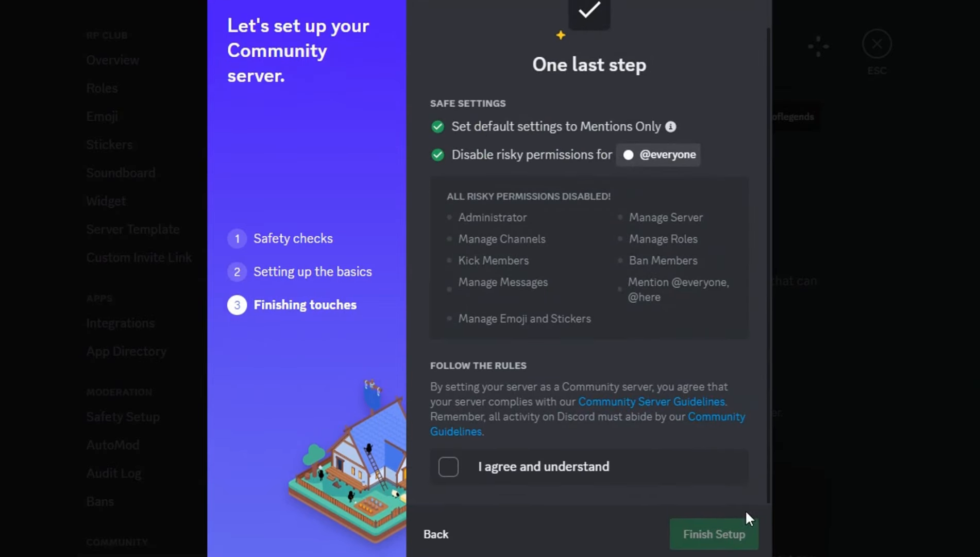
{"action": "left_click", "coordinate": [567, 477]}
{"action": "left_click", "coordinate": [714, 535]}
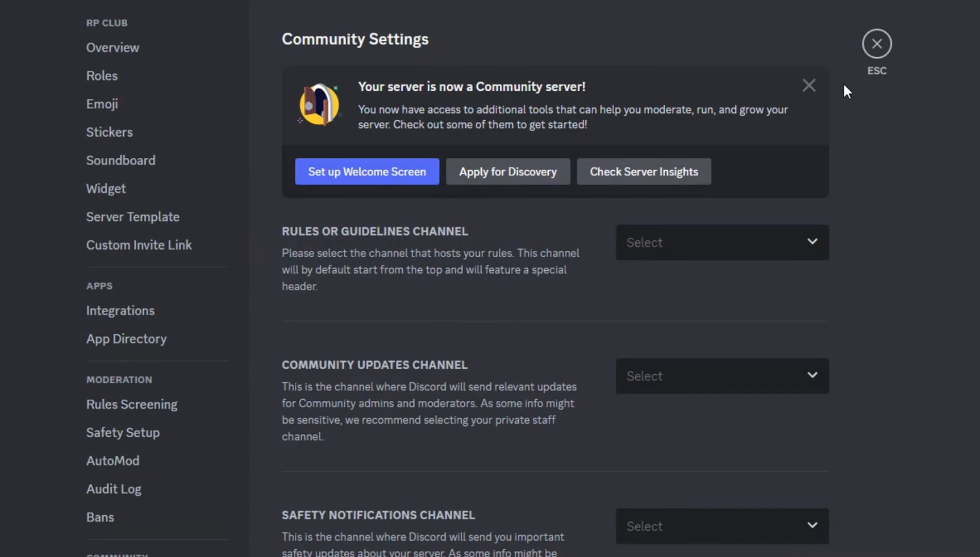
{"action": "left_click", "coordinate": [868, 49]}
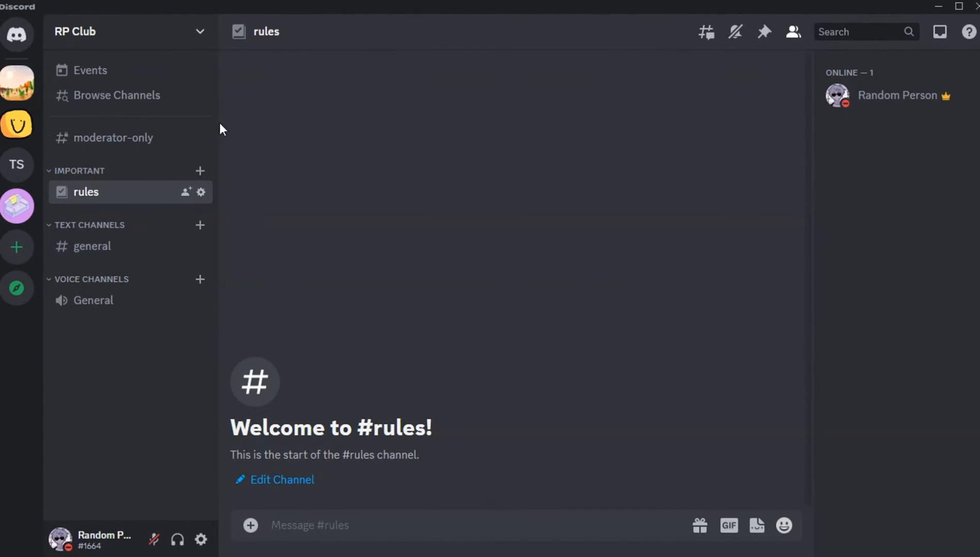
- Create four server categories named bots, vcs, media and staff
{"action": "left_click", "coordinate": [271, 67]}
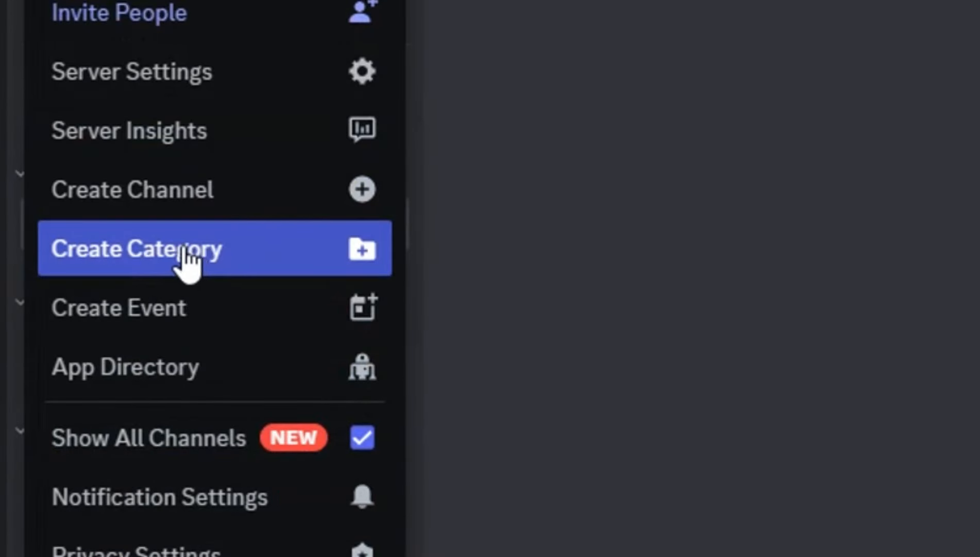
{"action": "left_click", "coordinate": [188, 252]}
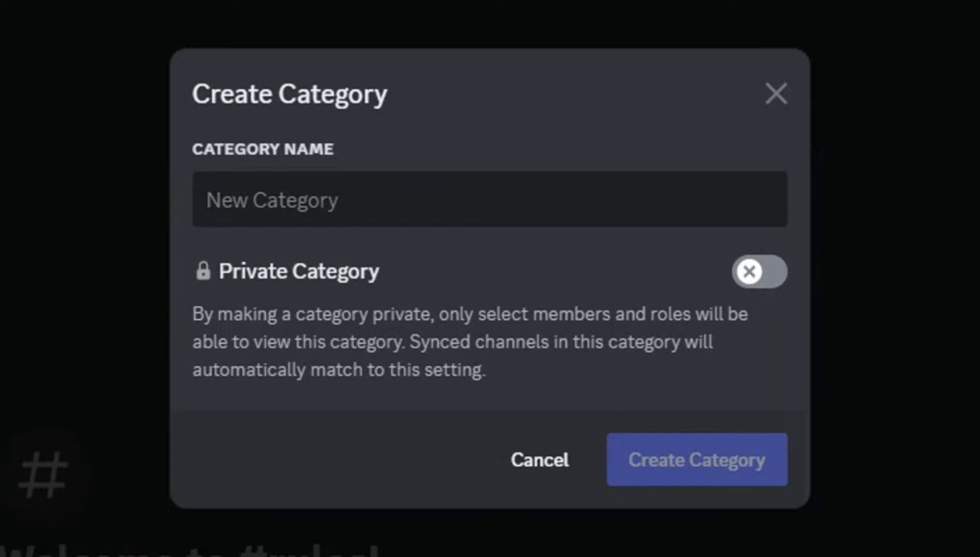
{"action": "type", "text": "bots"}
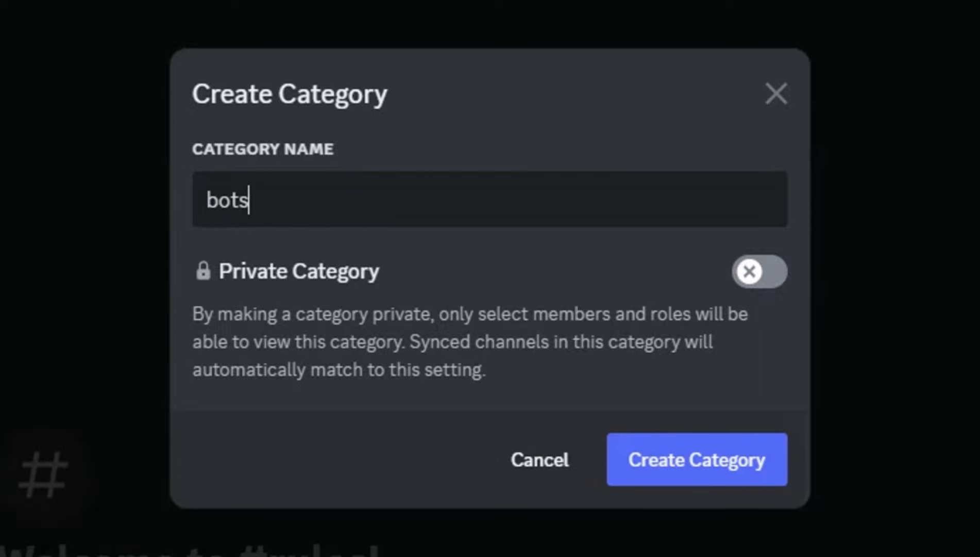
{"action": "key", "text": "Return"}
{"action": "left_click", "coordinate": [133, 44]}
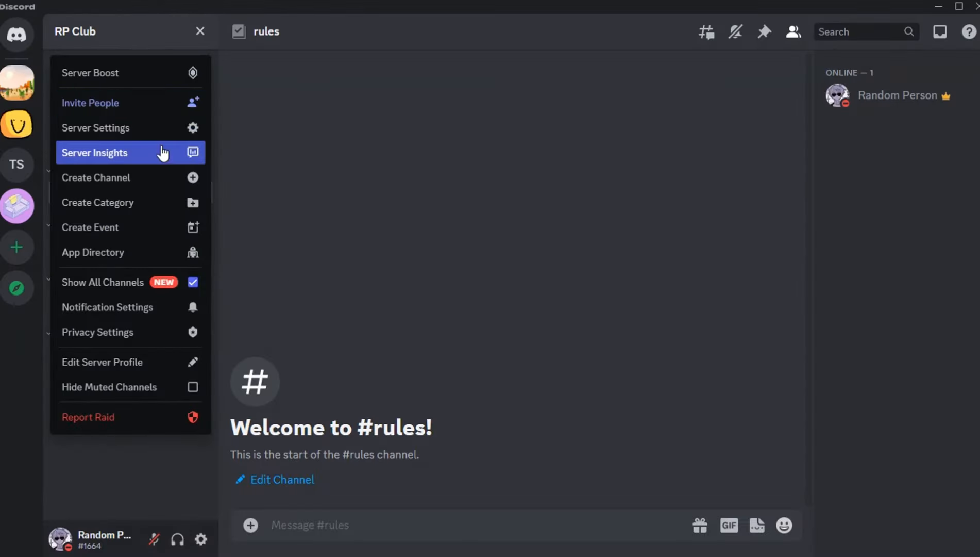
{"action": "left_click", "coordinate": [148, 203]}
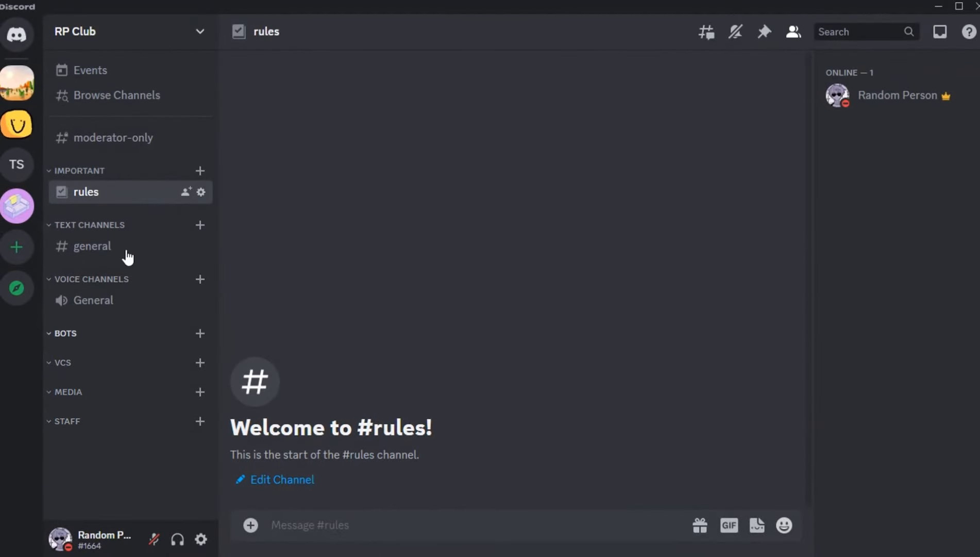
- Reorder the categories so Media, Bots, VCS and Staff follow Text Channels in that order, above Voice Channels
{"action": "left_click_drag", "start_coordinate": [73, 398], "coordinate": [105, 334]}
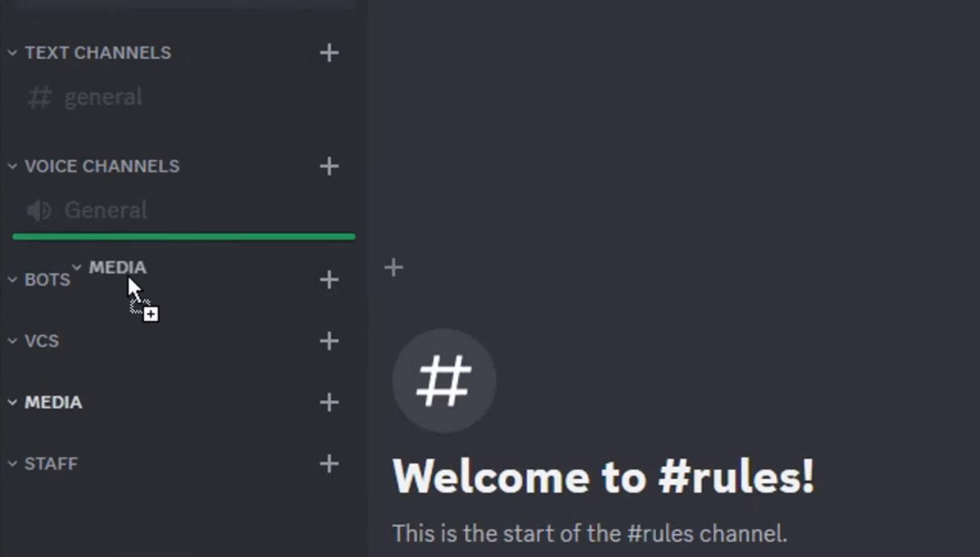
{"action": "left_click_drag", "start_coordinate": [128, 277], "coordinate": [157, 131]}
{"action": "left_click_drag", "start_coordinate": [58, 342], "coordinate": [176, 212]}
{"action": "left_click_drag", "start_coordinate": [50, 396], "coordinate": [135, 289]}
{"action": "left_click_drag", "start_coordinate": [52, 463], "coordinate": [131, 337]}
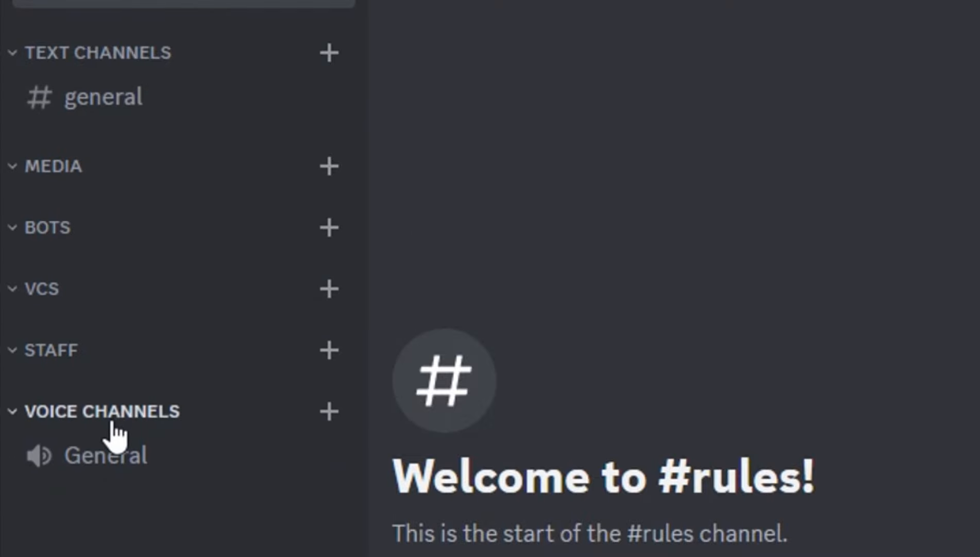
- Rename the Text Channels category to "general" and save the change
{"action": "right_click", "coordinate": [127, 66]}
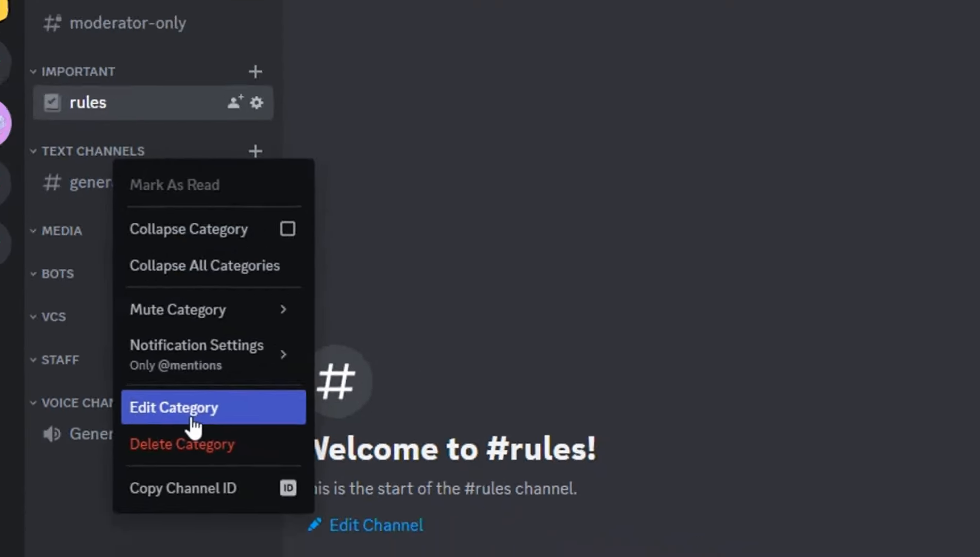
{"action": "left_click", "coordinate": [192, 419]}
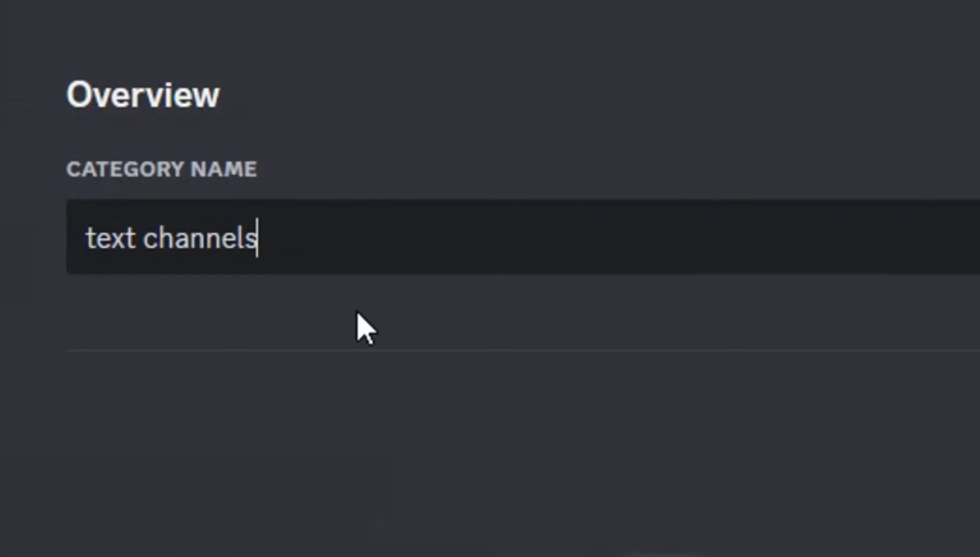
{"action": "left_click_drag", "start_coordinate": [349, 258], "coordinate": [44, 242]}
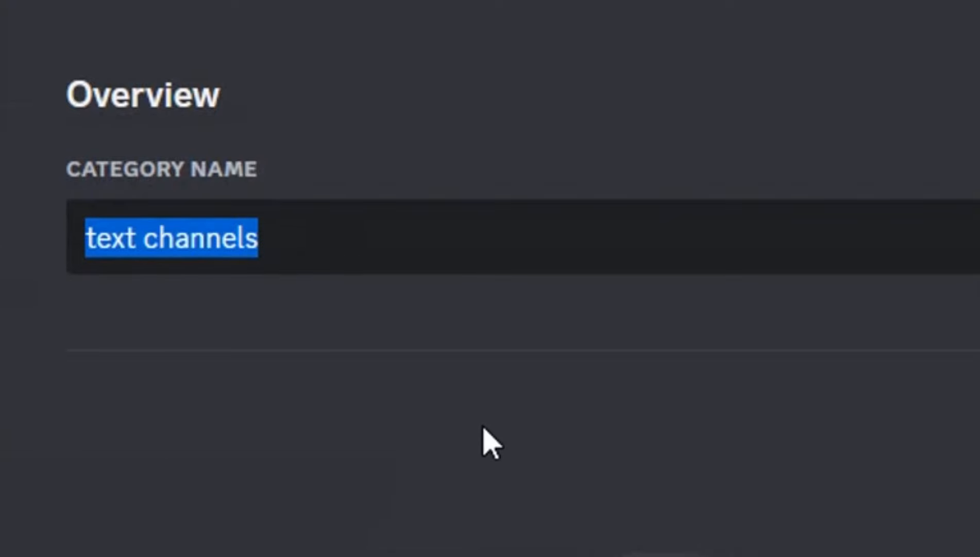
{"action": "type", "text": "ge"}
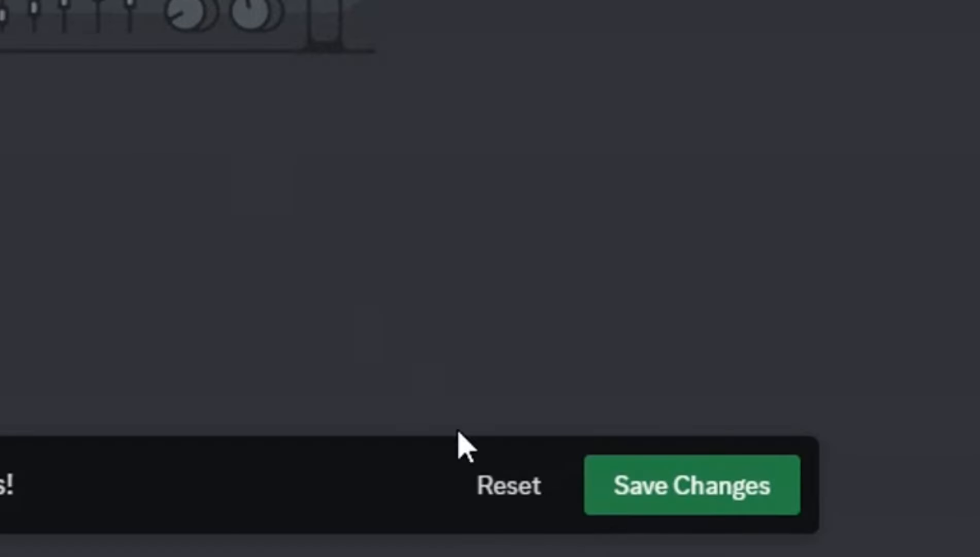
{"action": "left_click", "coordinate": [656, 516]}
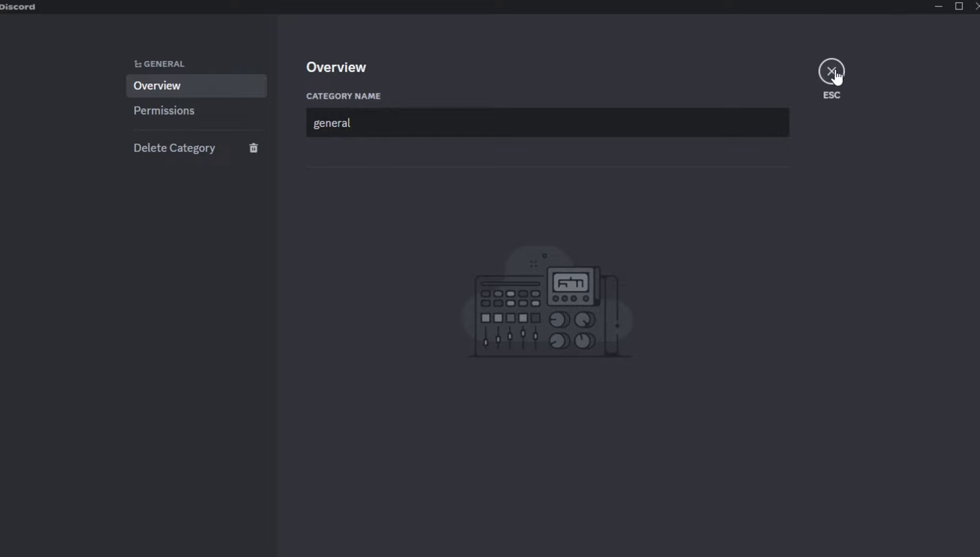
{"action": "left_click", "coordinate": [832, 72]}
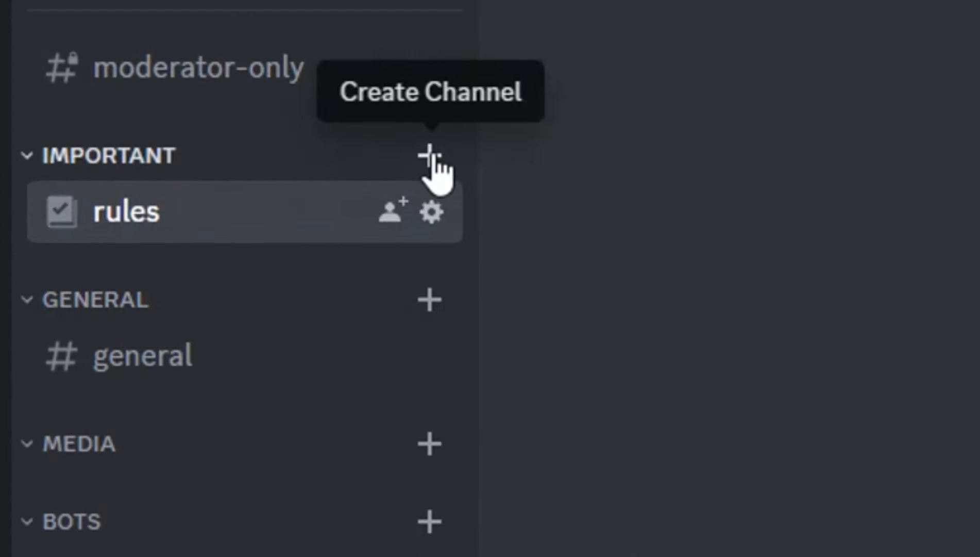
- Create a public text channel named "info" in the Important category
{"action": "left_click", "coordinate": [431, 156]}
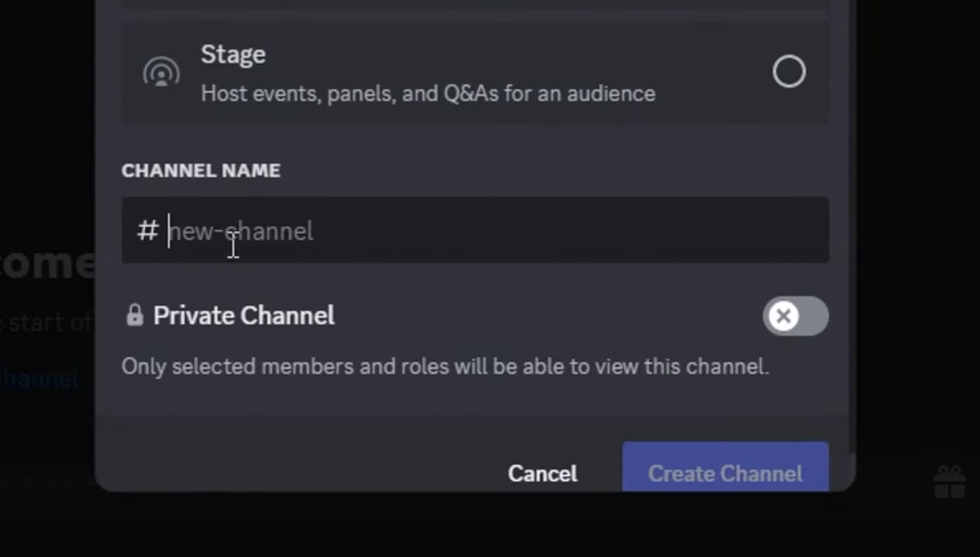
{"action": "type", "text": "info"}
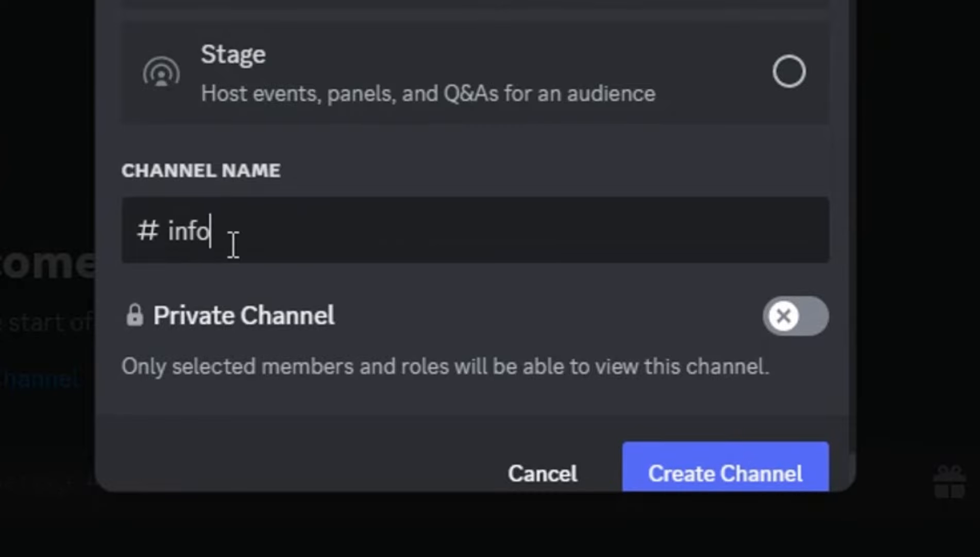
{"action": "key", "text": "Return"}
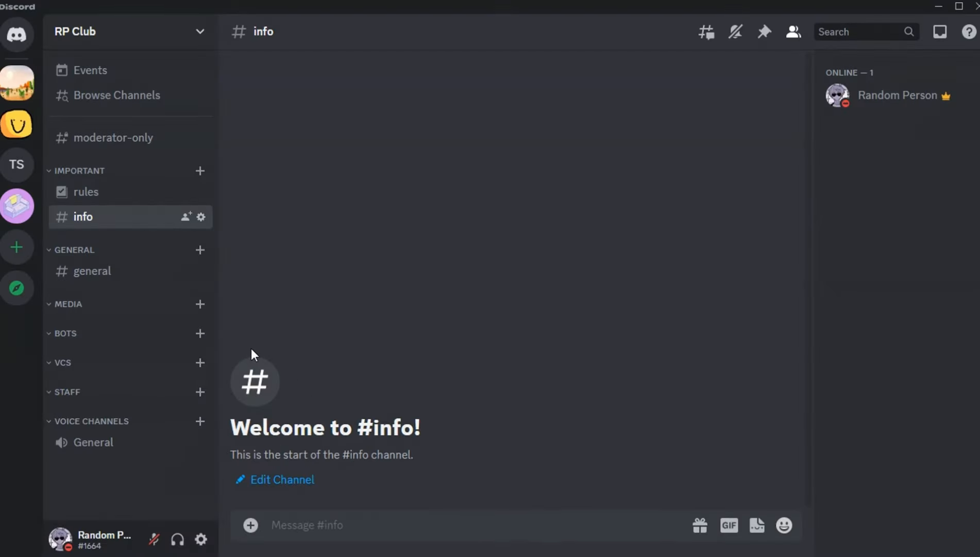
- Add an announcement channel named "mailbox" to the Important category and place the rules channel above it
{"action": "left_click", "coordinate": [200, 174]}
{"action": "left_click", "coordinate": [392, 293]}
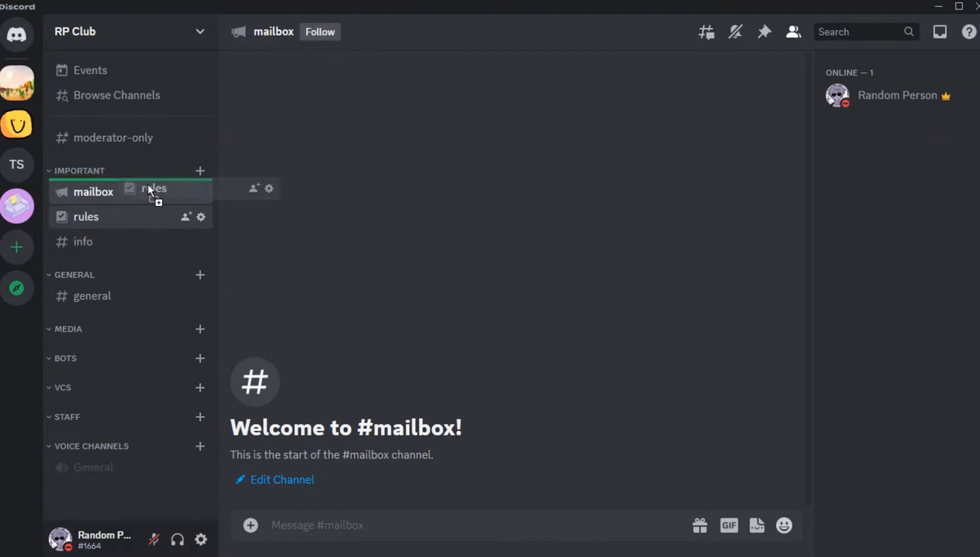
{"action": "left_click_drag", "start_coordinate": [155, 196], "coordinate": [149, 191]}
- Rename the general text channel to "chatting" and add a text channel named "memes" to the General category
{"action": "left_click", "coordinate": [131, 296]}
{"action": "right_click", "coordinate": [122, 300]}
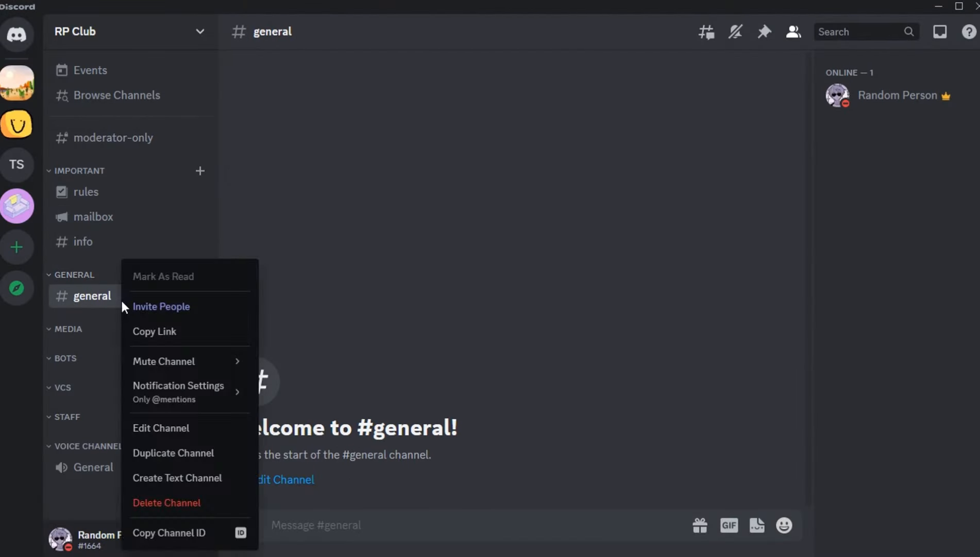
{"action": "left_click", "coordinate": [161, 427]}
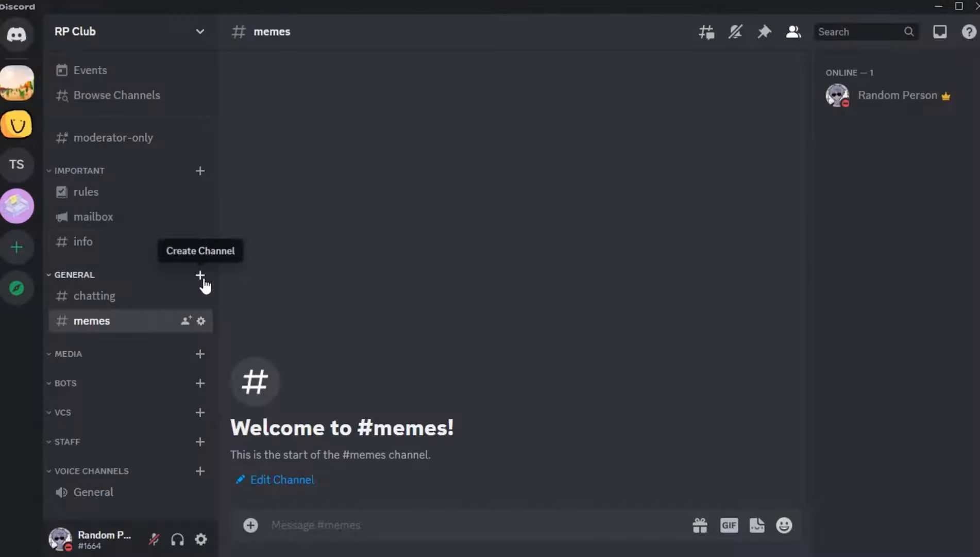
- Add text channels named "counting" and "intro" to the General category, with intro placed directly below chatting
{"action": "left_click", "coordinate": [201, 277]}
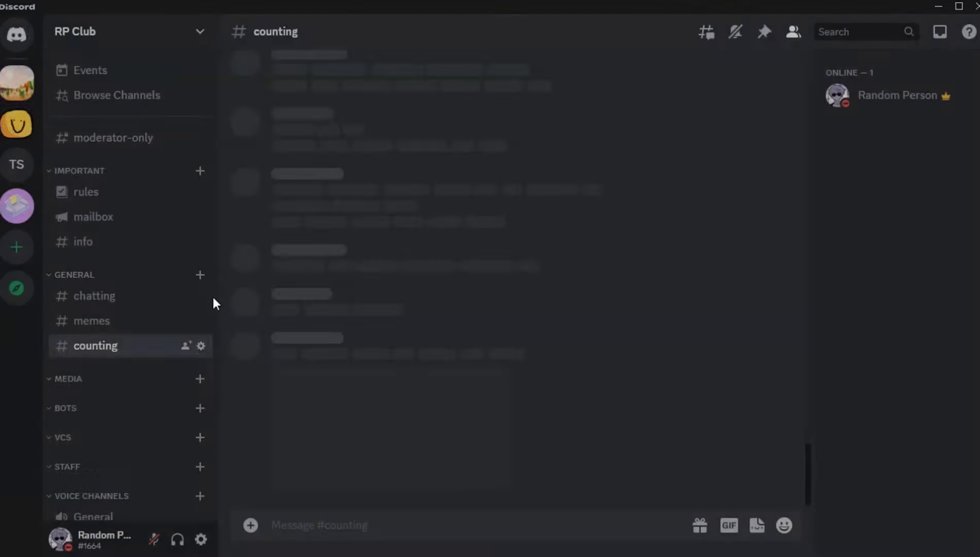
{"action": "left_click", "coordinate": [200, 274]}
{"action": "type", "text": "l"}
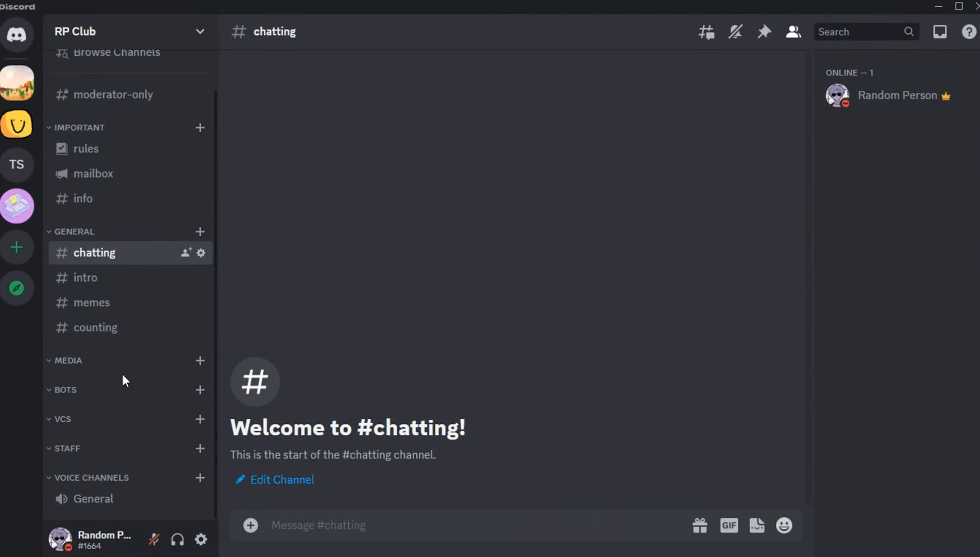
- Add text channels named "photos", "videos", "pets" and "art" to the Media category
{"action": "left_click", "coordinate": [200, 360]}
{"action": "type", "text": "photos"}
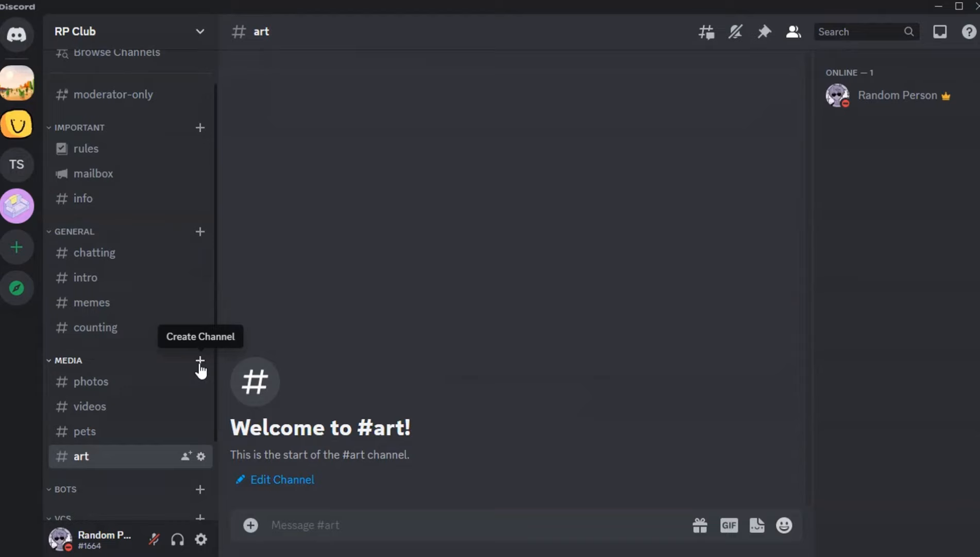
- Add text channels named "bot-cmds", "dank-memer", "karuta" and "levels" to the Bots category
{"action": "left_click", "coordinate": [201, 390]}
{"action": "type", "text": "bot-cmds"}
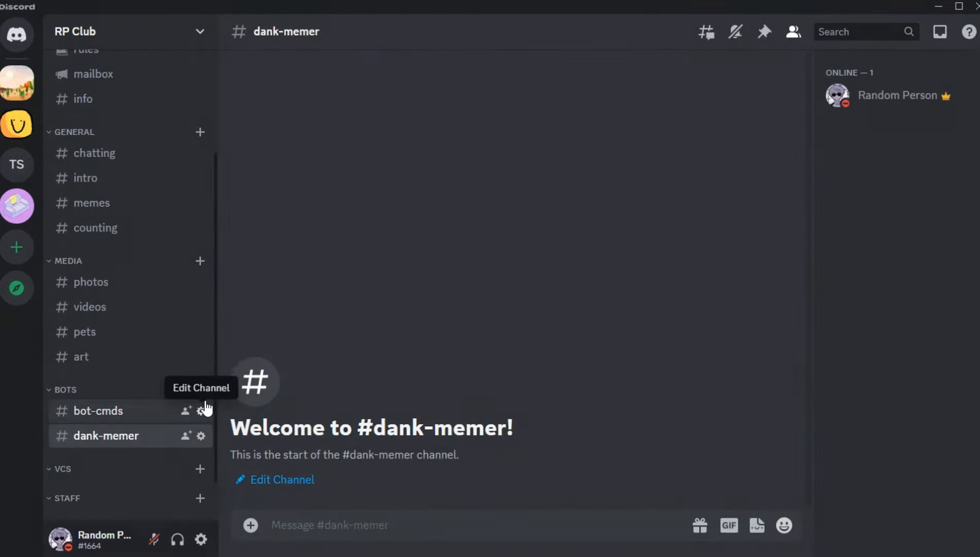
{"action": "left_click", "coordinate": [200, 389]}
{"action": "type", "text": "karuta"}
{"action": "key", "text": "Return"}
{"action": "left_click", "coordinate": [200, 389]}
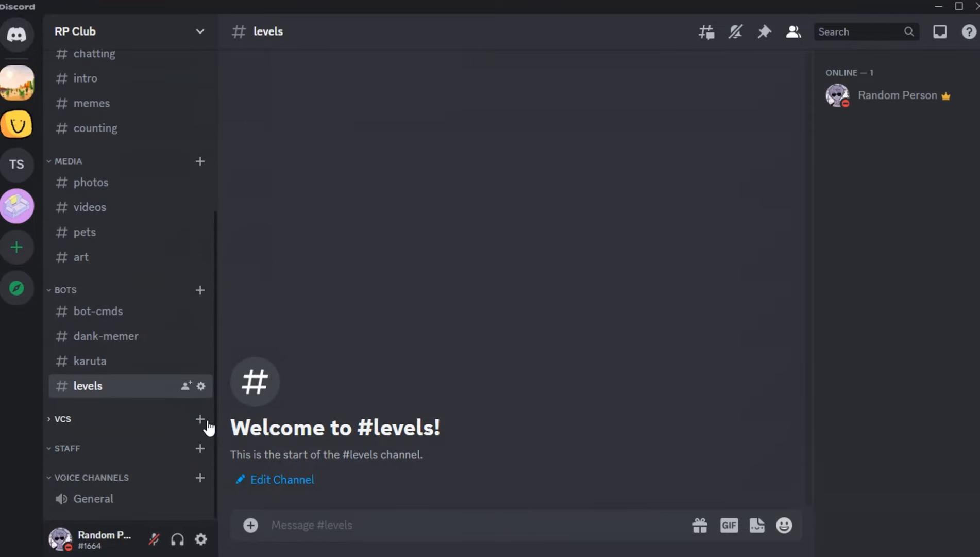
- Create a voice channel named "music" in the VCS category
{"action": "left_click", "coordinate": [200, 418]}
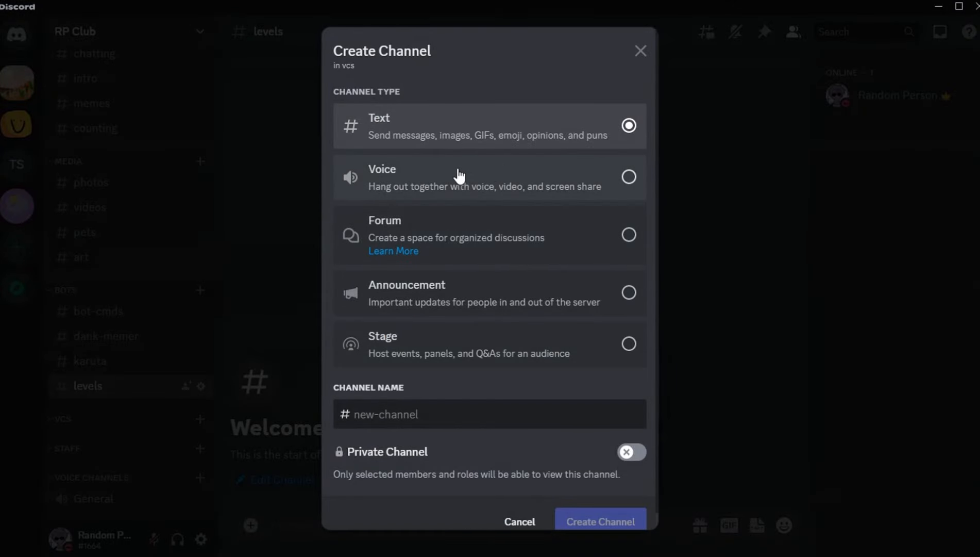
{"action": "left_click", "coordinate": [476, 178]}
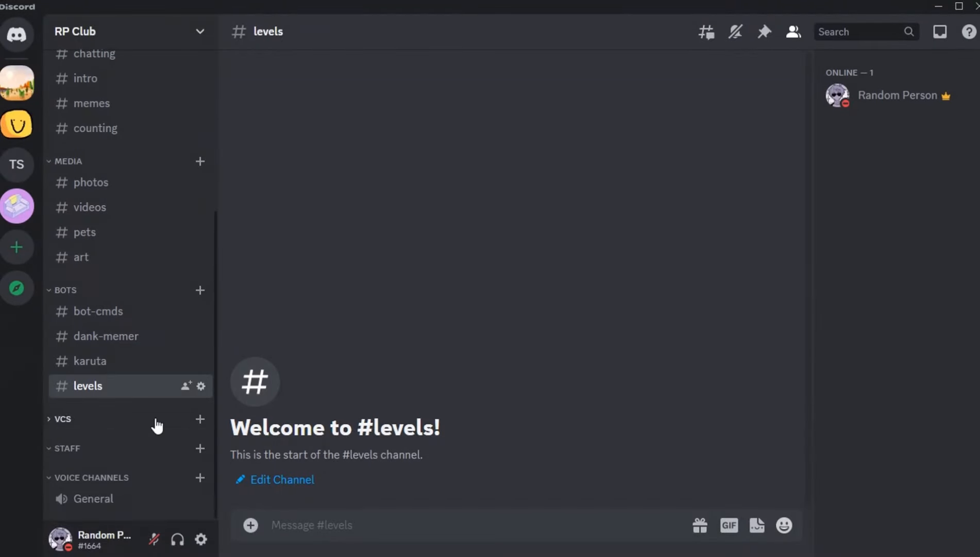
{"action": "scroll", "coordinate": [209, 443], "scroll_direction": "down", "scroll_amount": 1}
{"action": "scroll", "coordinate": [127, 379], "scroll_direction": "up", "scroll_amount": 5}
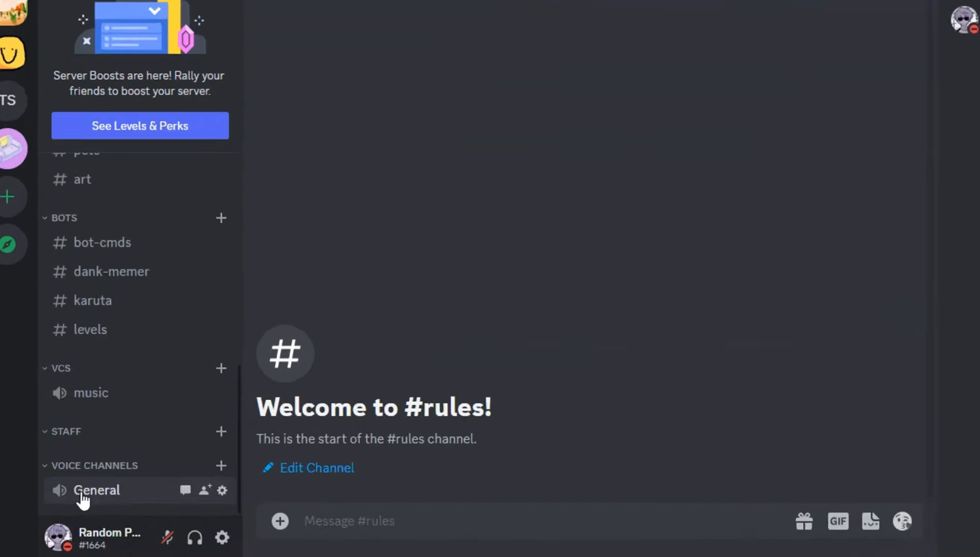
- Delete the General voice channel from the Voice Channels category
{"action": "right_click", "coordinate": [82, 496]}
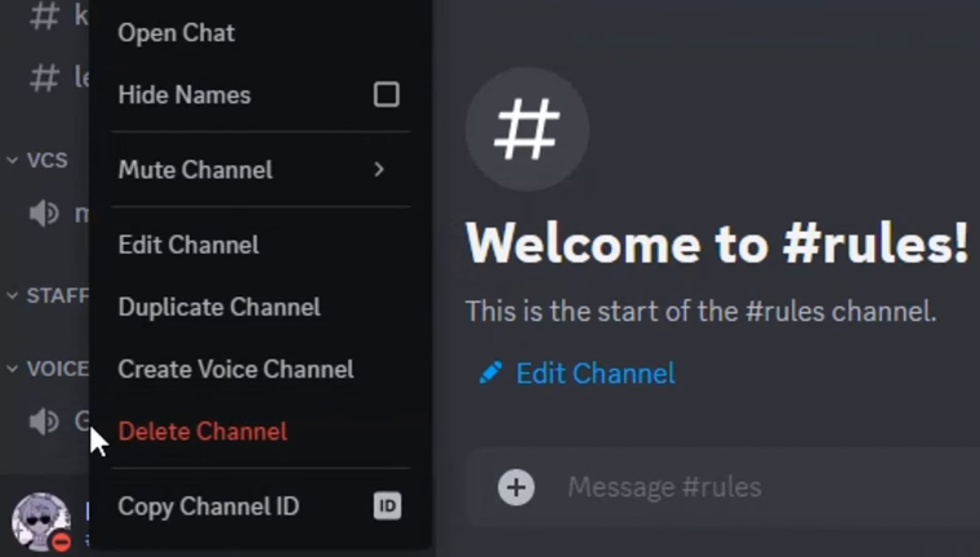
{"action": "left_click", "coordinate": [260, 443]}
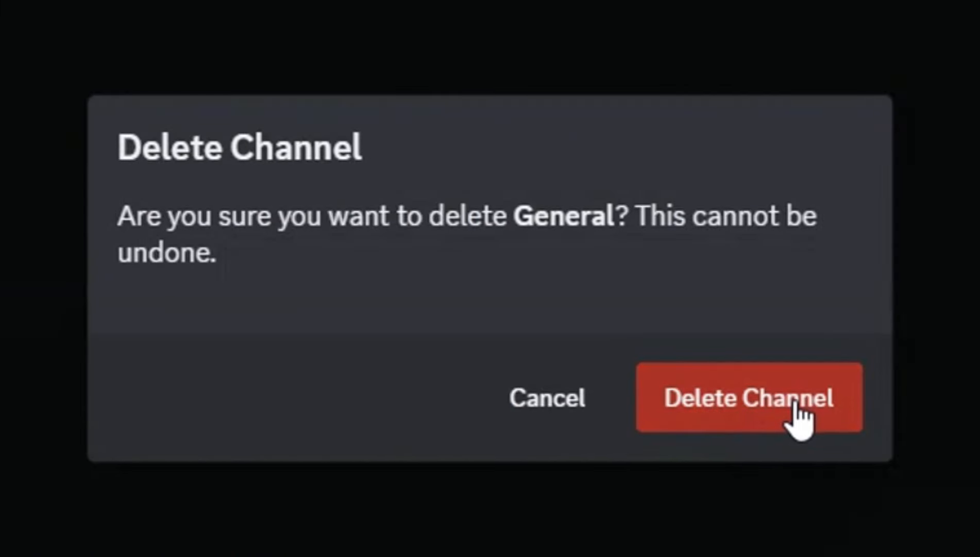
{"action": "left_click", "coordinate": [797, 418]}
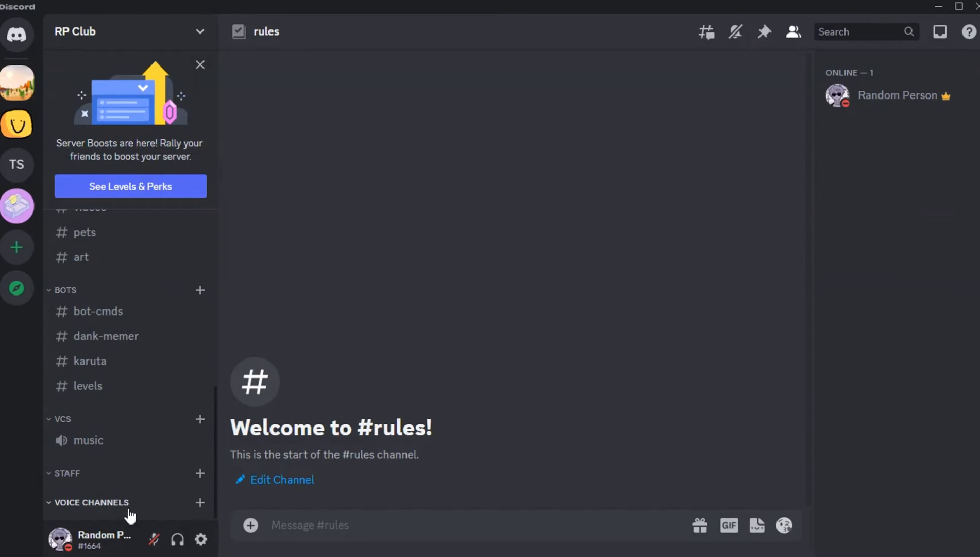
- Delete the empty Voice Channels category from the server
{"action": "right_click", "coordinate": [101, 507]}
{"action": "left_click", "coordinate": [143, 501]}
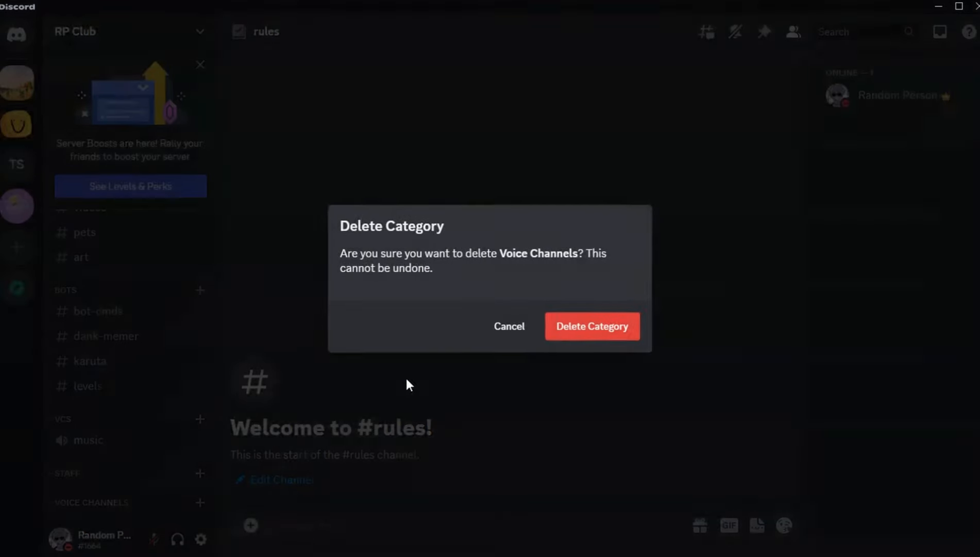
{"action": "left_click", "coordinate": [578, 329]}
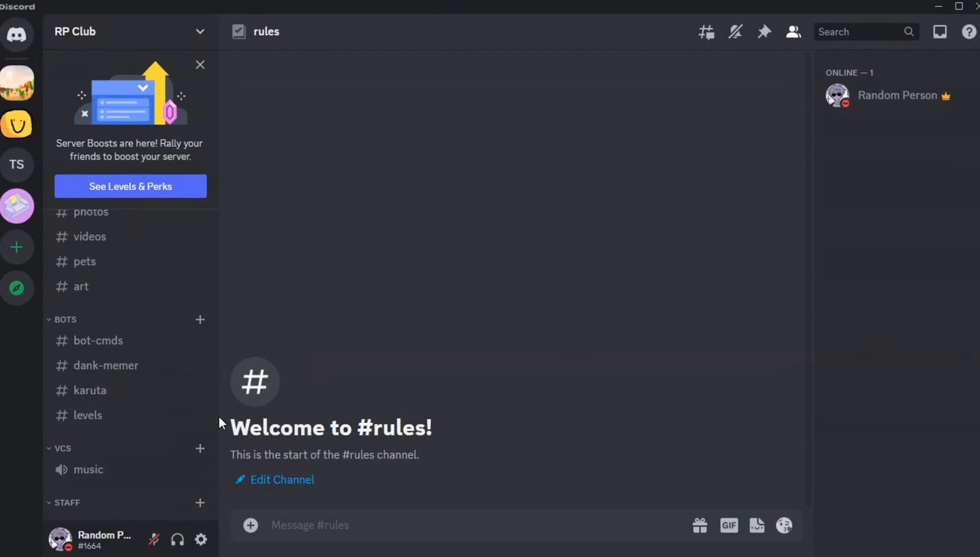
- Add a scroll emoji in front of the rules channel's name, save the change and leave the channel settings
{"action": "left_click_drag", "start_coordinate": [212, 413], "coordinate": [160, 276]}
{"action": "left_click", "coordinate": [201, 289]}
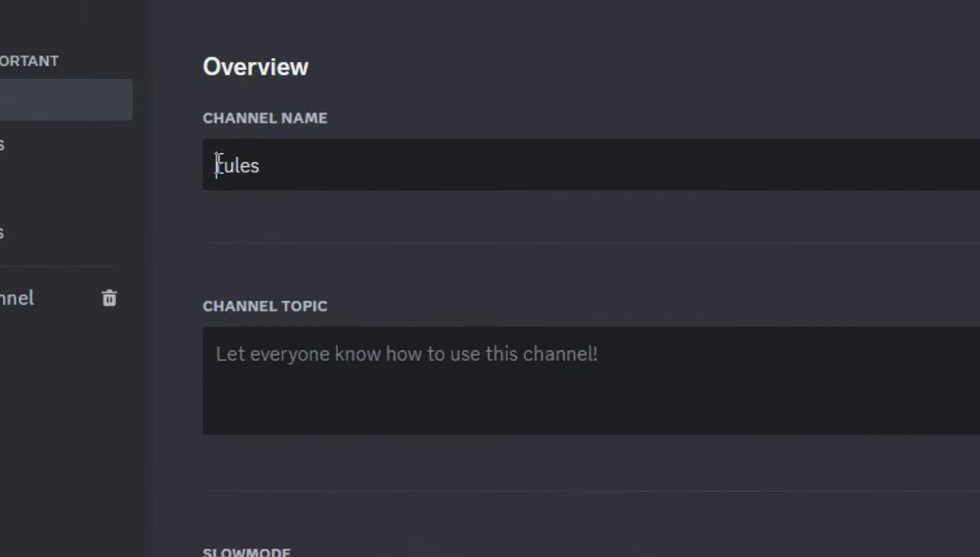
{"action": "key", "text": "super+period"}
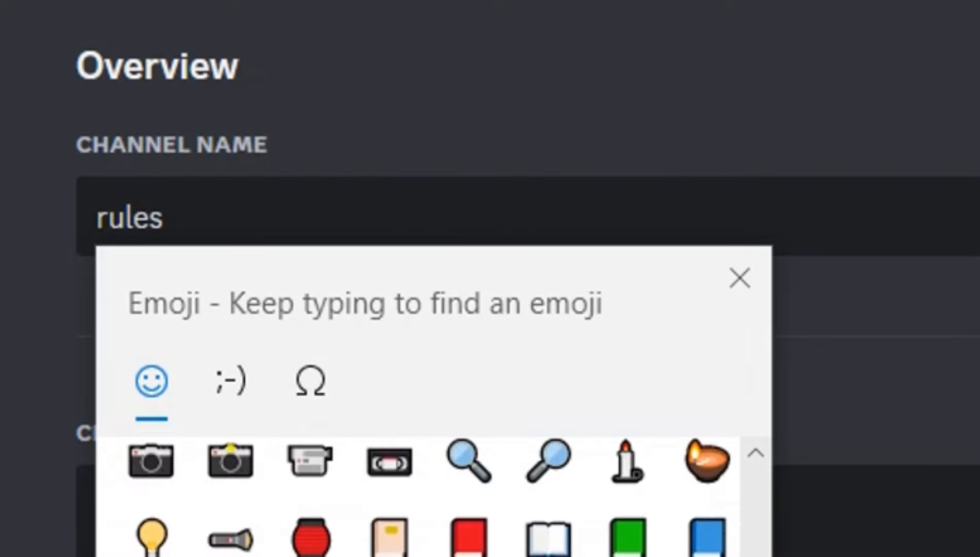
{"action": "left_click", "coordinate": [549, 556]}
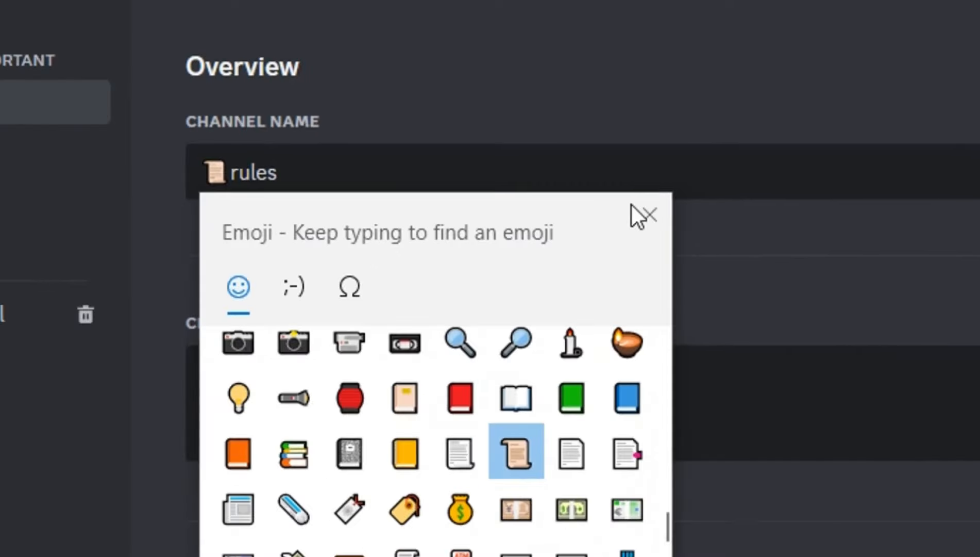
{"action": "left_click", "coordinate": [739, 278]}
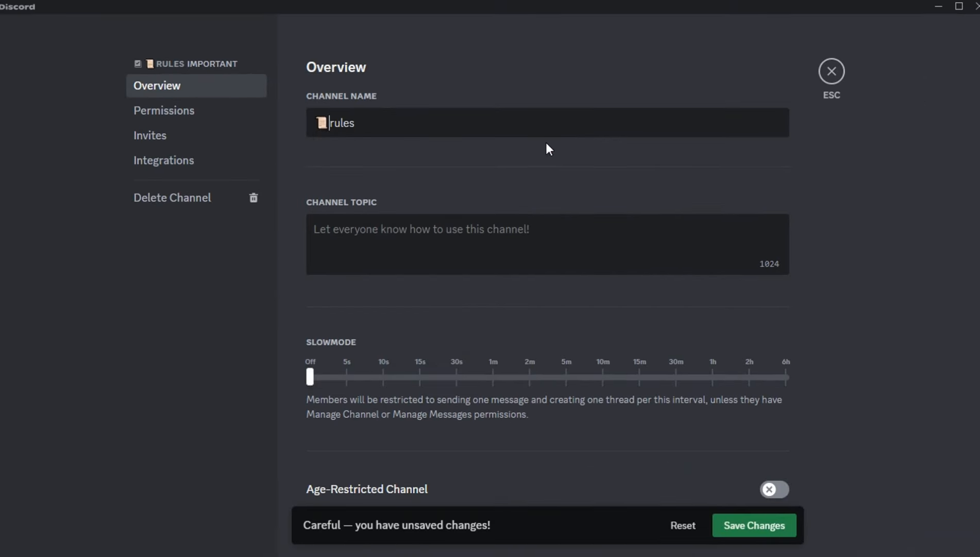
{"action": "left_click", "coordinate": [776, 534]}
{"action": "left_click", "coordinate": [832, 71]}
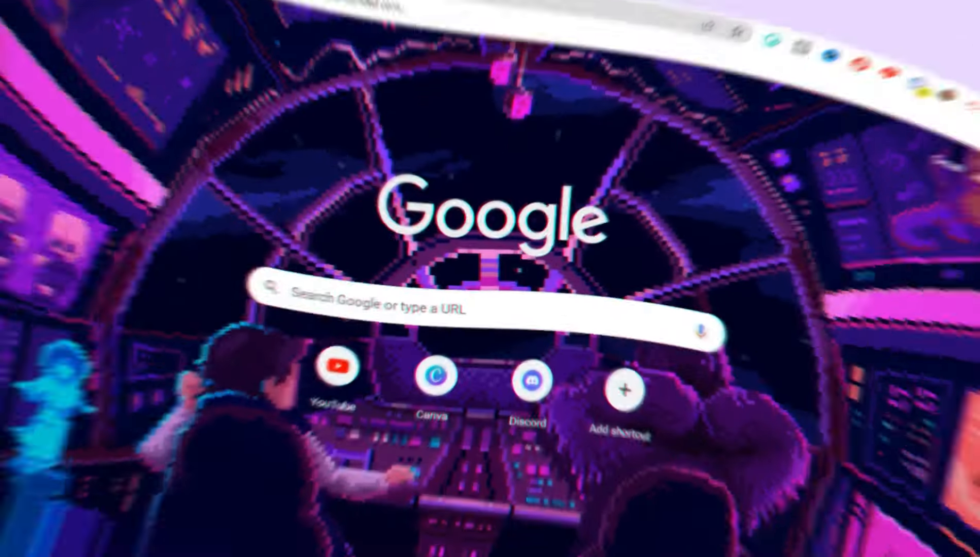
- Switch to Chrome and open coolsymbol.com
{"action": "left_click", "coordinate": [383, 40]}
{"action": "type", "text": "coolsym"}
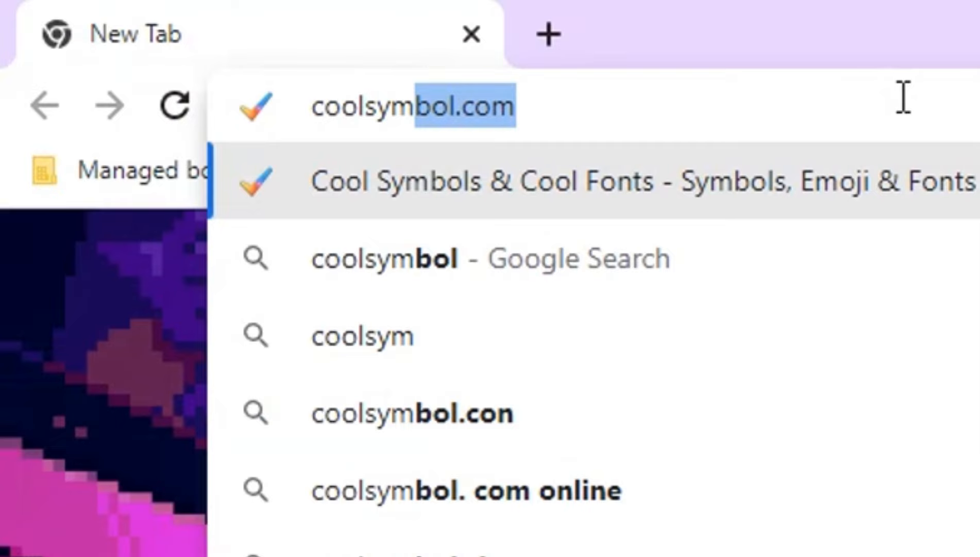
{"action": "key", "text": "Return"}
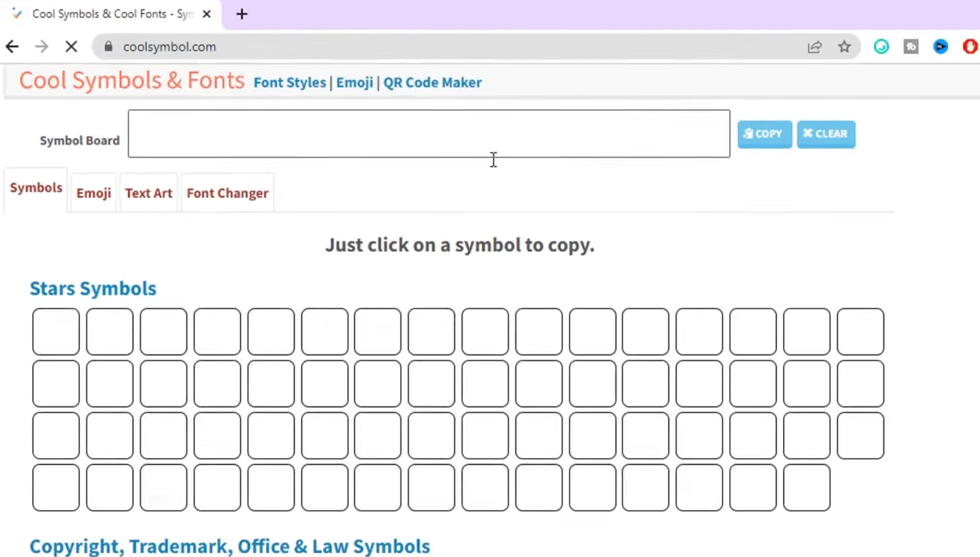
- Copy the heavy horizontal line symbol from the Line Symbols section and dismiss the confirmation
{"action": "left_click_drag", "start_coordinate": [979, 71], "coordinate": [946, 279]}
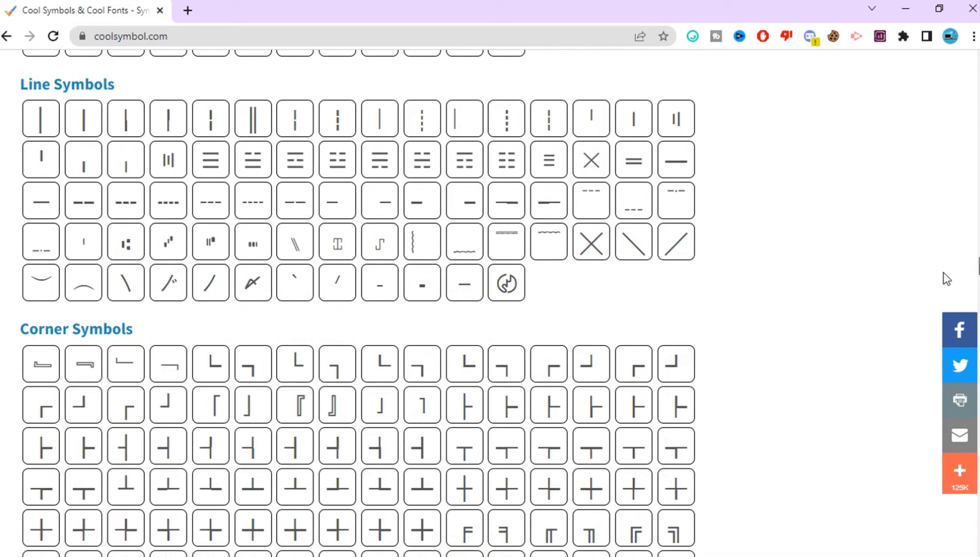
{"action": "left_click", "coordinate": [676, 159]}
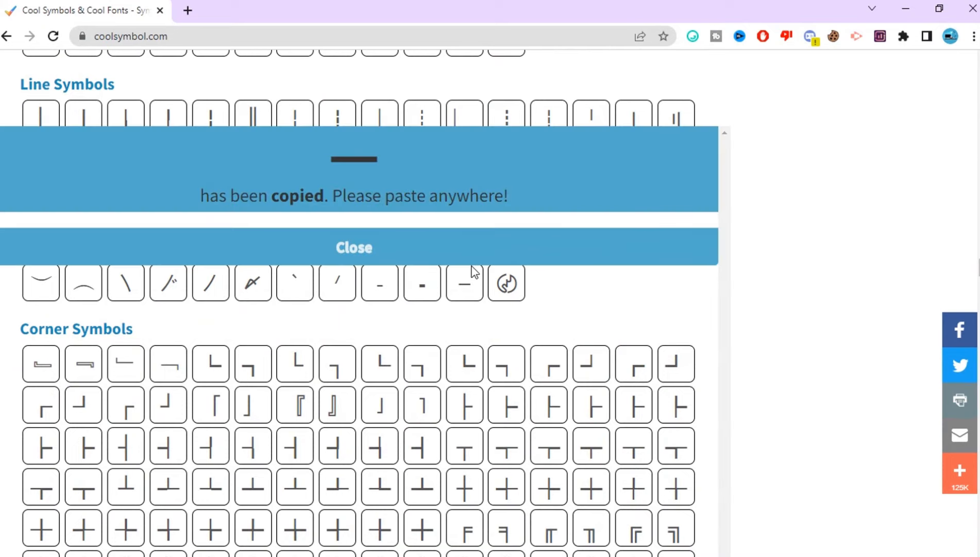
{"action": "left_click", "coordinate": [446, 259]}
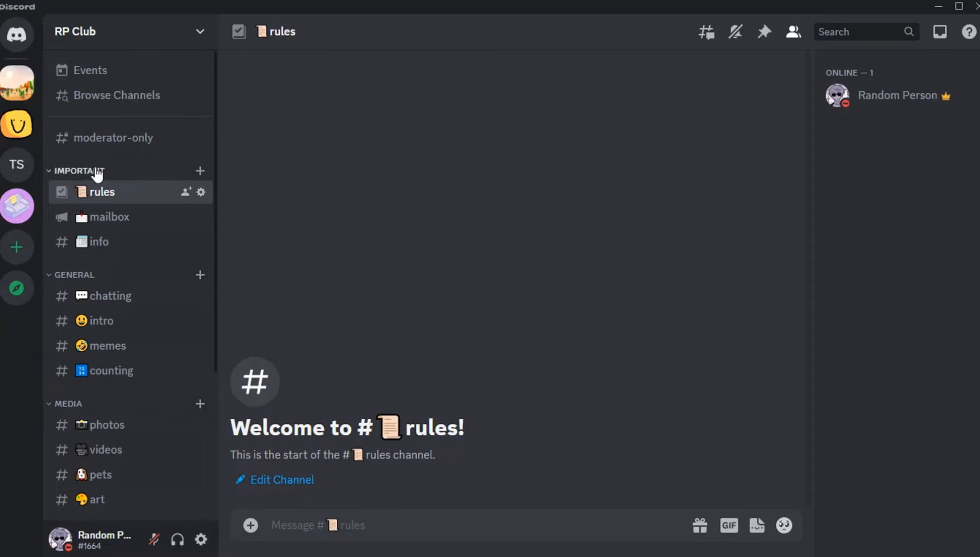
- Switch to Discord and frame the Important category name with six horizontal line symbols on each side, then save
{"action": "right_click", "coordinate": [97, 173]}
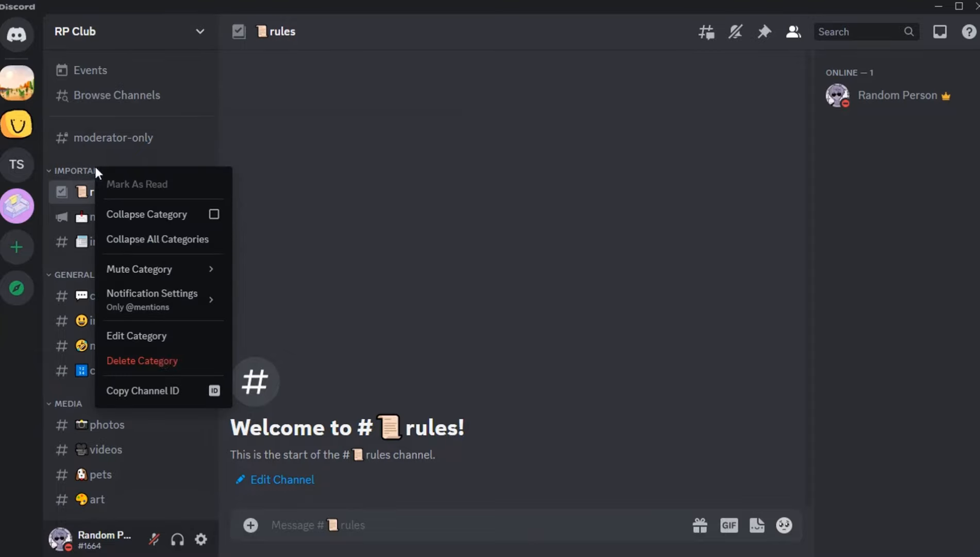
{"action": "left_click", "coordinate": [150, 336]}
{"action": "left_click", "coordinate": [315, 118]}
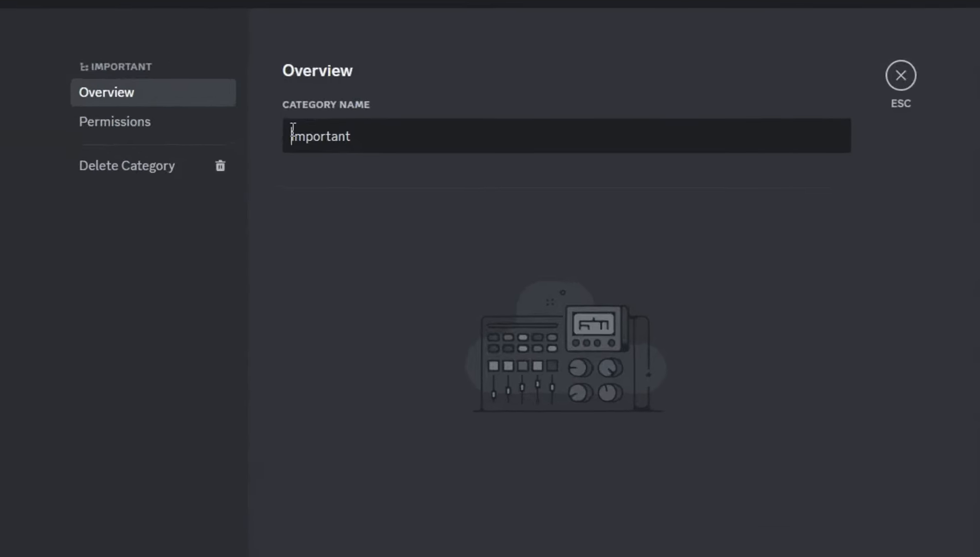
{"action": "type", "text": "------i"}
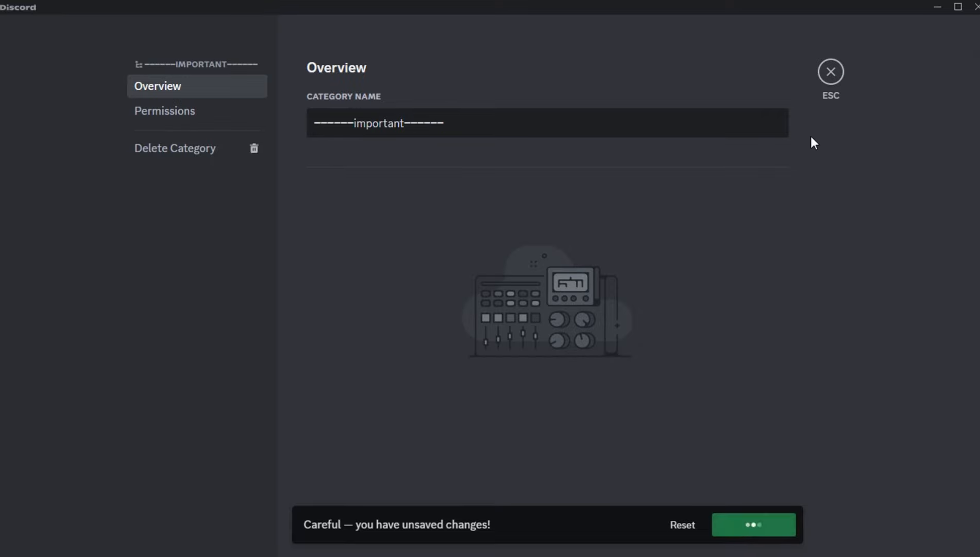
{"action": "left_click", "coordinate": [838, 70]}
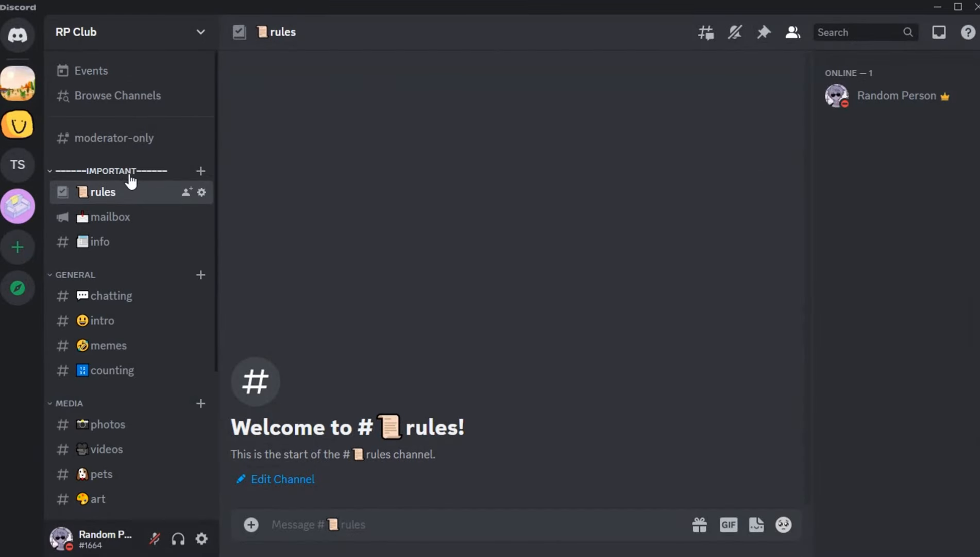
- Frame the General category name with the copied horizontal line symbols at its start and end
{"action": "right_click", "coordinate": [80, 277]}
{"action": "left_click", "coordinate": [254, 256]}
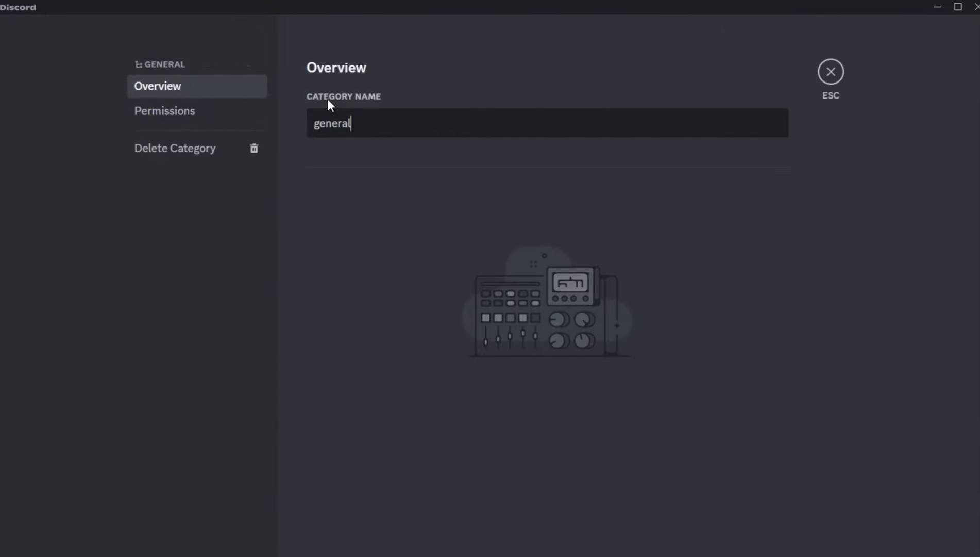
{"action": "key", "text": "Home"}
{"action": "key", "text": "ctrl+v"}
{"action": "key", "text": "End"}
{"action": "key", "text": "ctrl+v"}
- Put six horizontal line symbols before and after the Media category name and save the change
{"action": "right_click", "coordinate": [103, 274]}
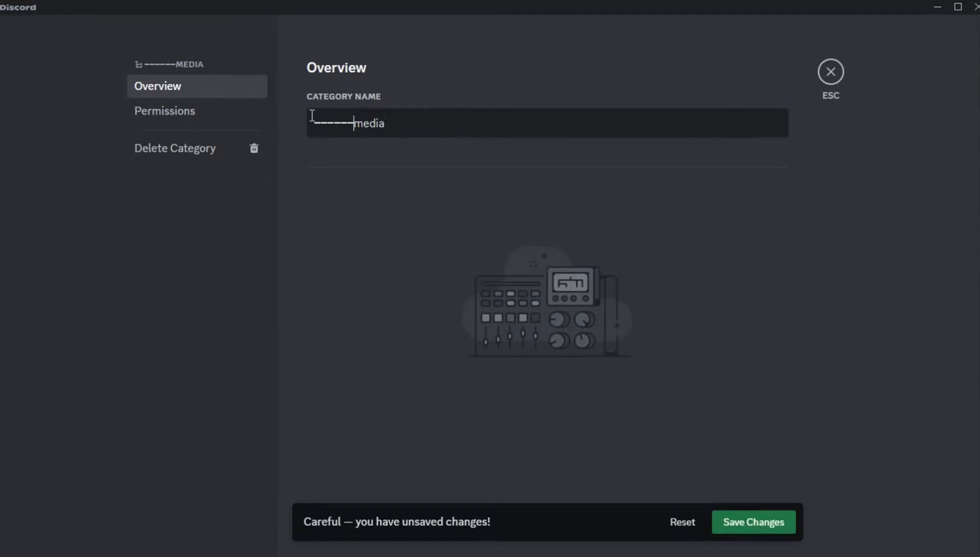
{"action": "key", "text": "End"}
{"action": "key", "text": "ctrl+v"}
{"action": "left_click", "coordinate": [746, 521]}
{"action": "key", "text": "Escape"}
- Lengthen the lines around the Media category name and frame the Bots, VCS and Staff names with line symbols too
{"action": "right_click", "coordinate": [140, 307]}
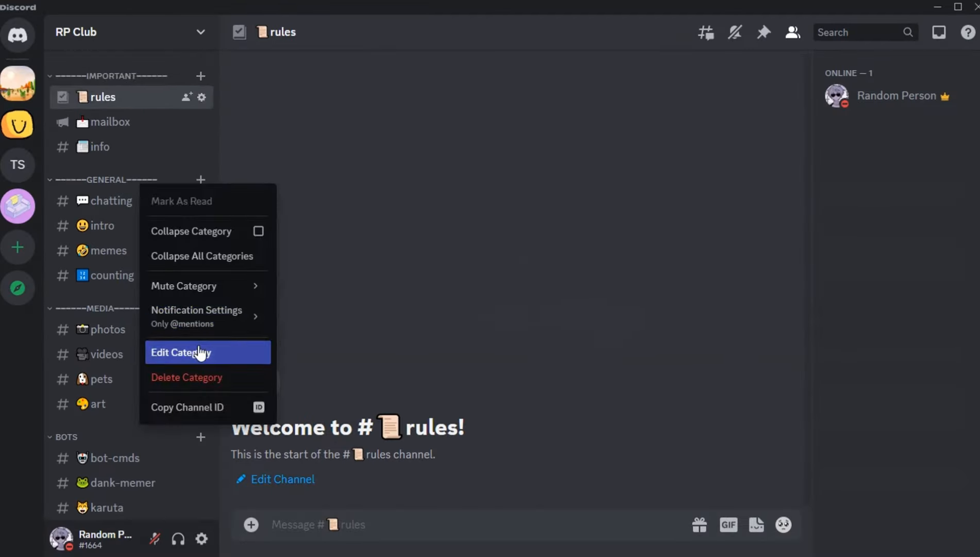
{"action": "left_click", "coordinate": [200, 353]}
{"action": "key", "text": "End"}
{"action": "key", "text": "ctrl+v"}
{"action": "key", "text": "Return"}
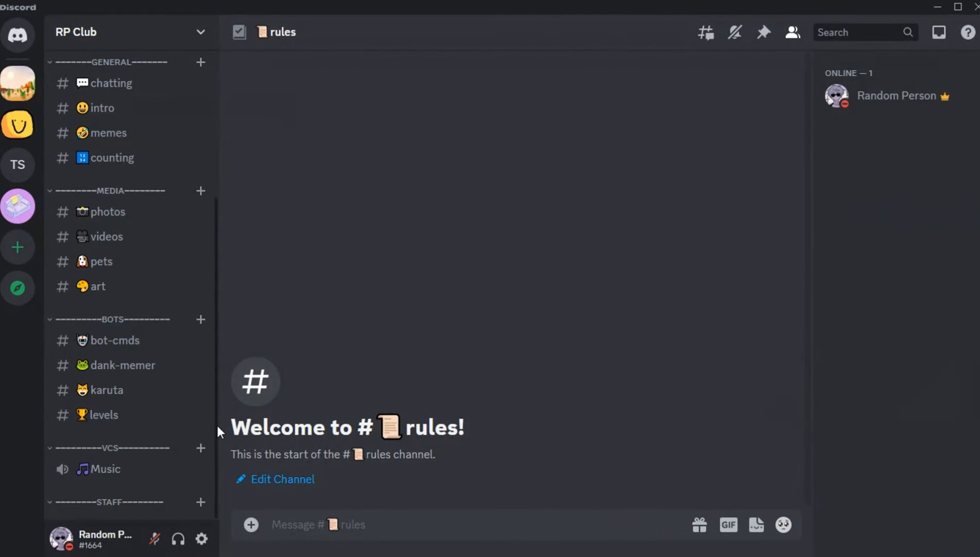
- Switch to coolsymbol.com in Chrome and copy the Box Drawings Heavy Vertical symbol from Line Symbols
{"action": "scroll", "coordinate": [203, 309], "scroll_direction": "up", "scroll_amount": 5}
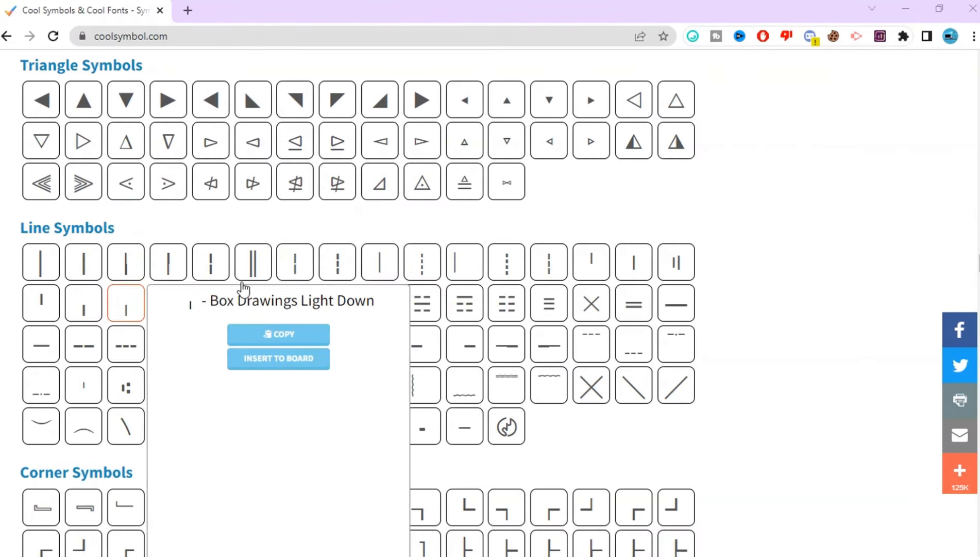
{"action": "left_click", "coordinate": [84, 266]}
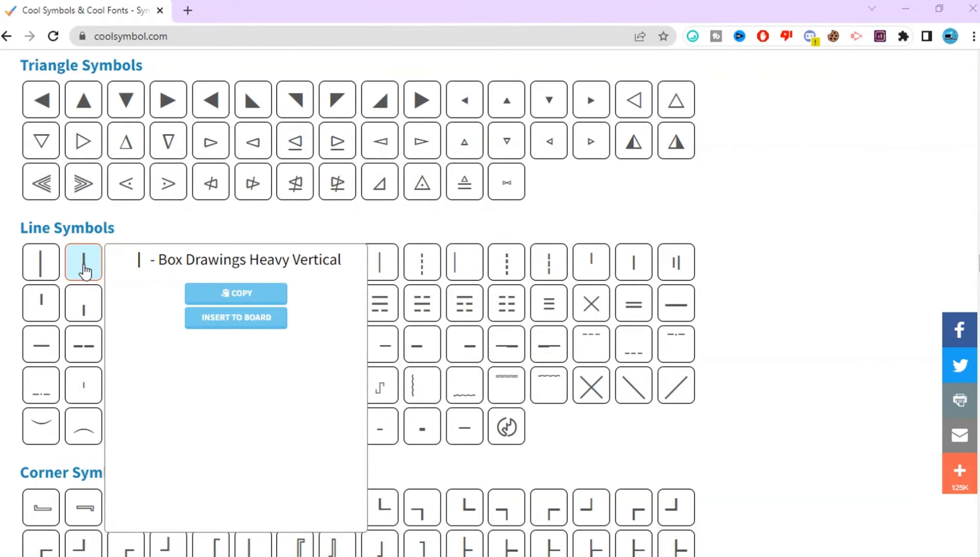
- Insert the heavy vertical line symbol between the scroll emoji and the name of the rules channel in Discord
{"action": "left_click", "coordinate": [85, 269]}
{"action": "left_click", "coordinate": [383, 247]}
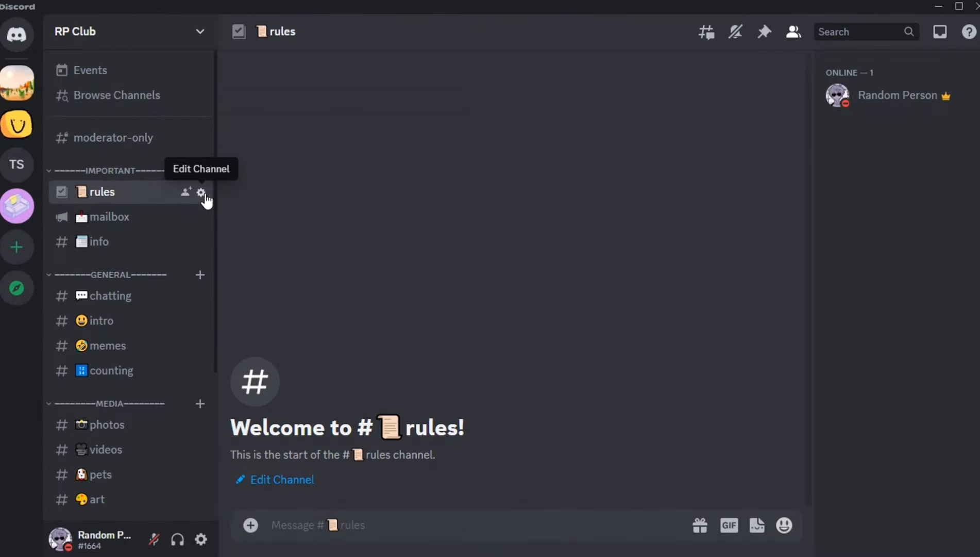
{"action": "left_click", "coordinate": [202, 194]}
{"action": "left_click", "coordinate": [327, 123]}
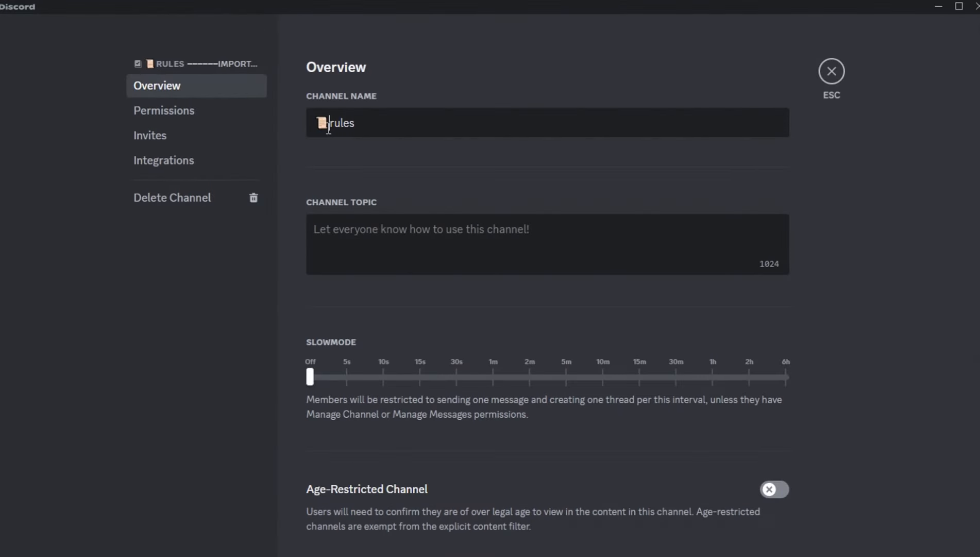
{"action": "key", "text": "ctrl+v"}
- Set the rules channel's topic to "<--- **Here are all the rules that you need to follow**"
{"action": "left_click", "coordinate": [360, 227]}
{"action": "type", "text": "<--- Here"}
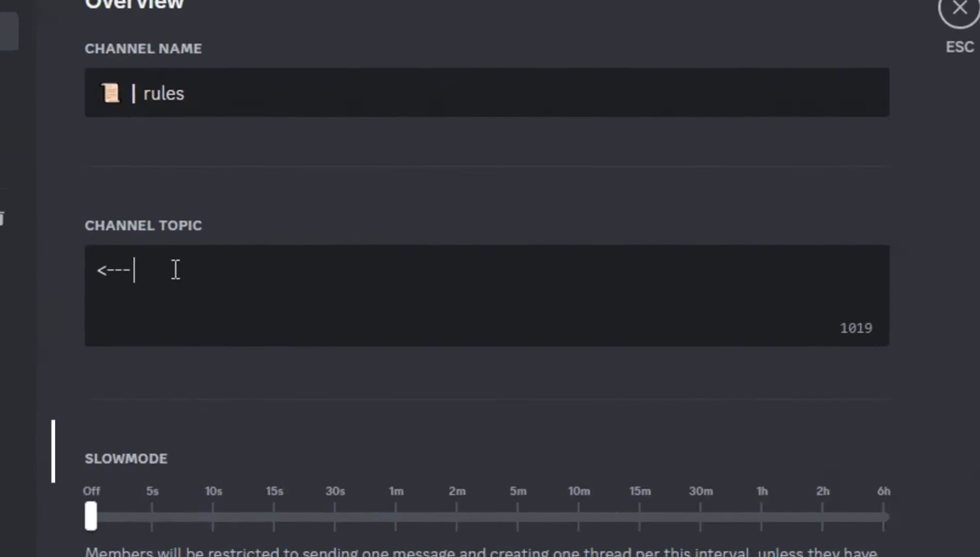
{"action": "type", "text": " are t"}
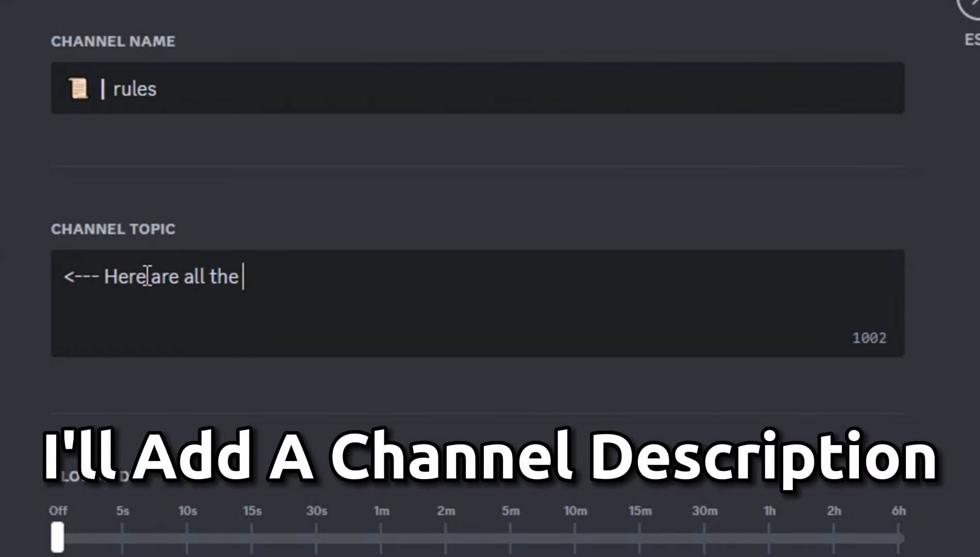
{"action": "type", "text": "ll the rules that you need to fo"}
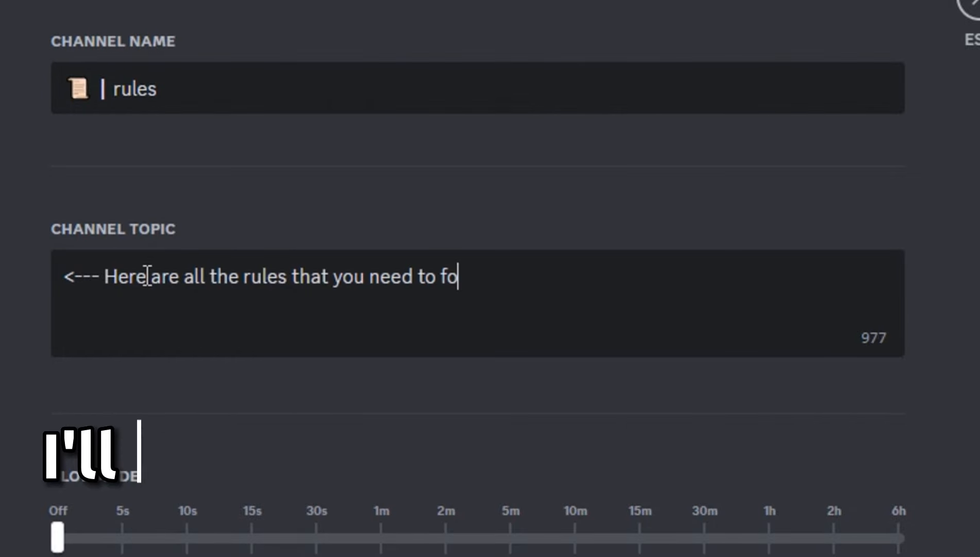
{"action": "type", "text": "llow**"}
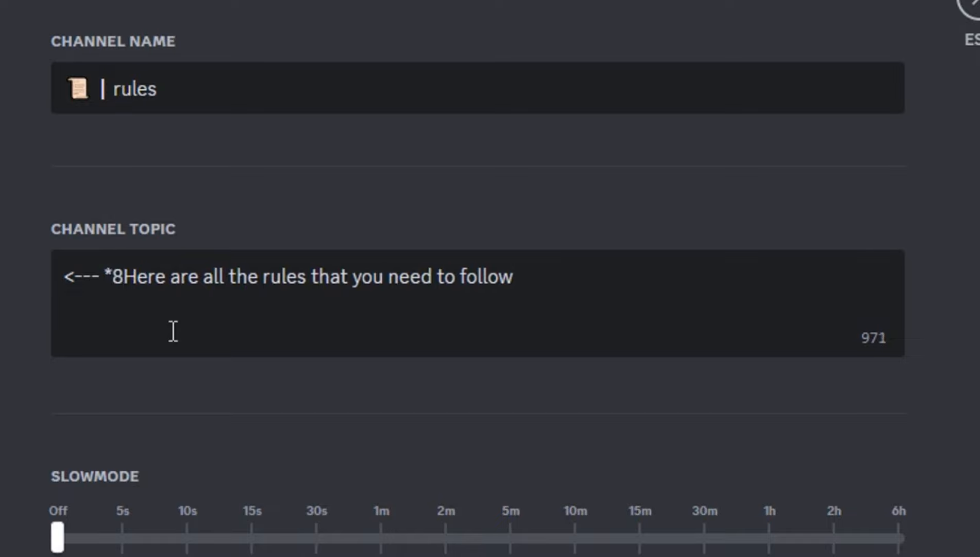
{"action": "key", "text": "Right"}
{"action": "key", "text": "Right"}
{"action": "key", "text": "Right"}
{"action": "key", "text": "Right"}
{"action": "type", "text": "**"}
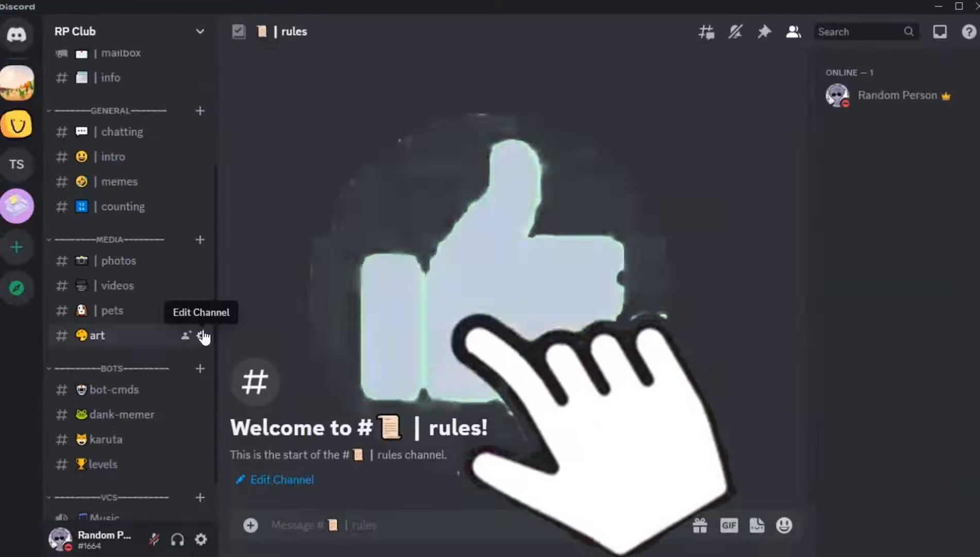
- Insert the vertical line symbol after the emoji in the art and Music channel names
{"action": "left_click", "coordinate": [201, 335]}
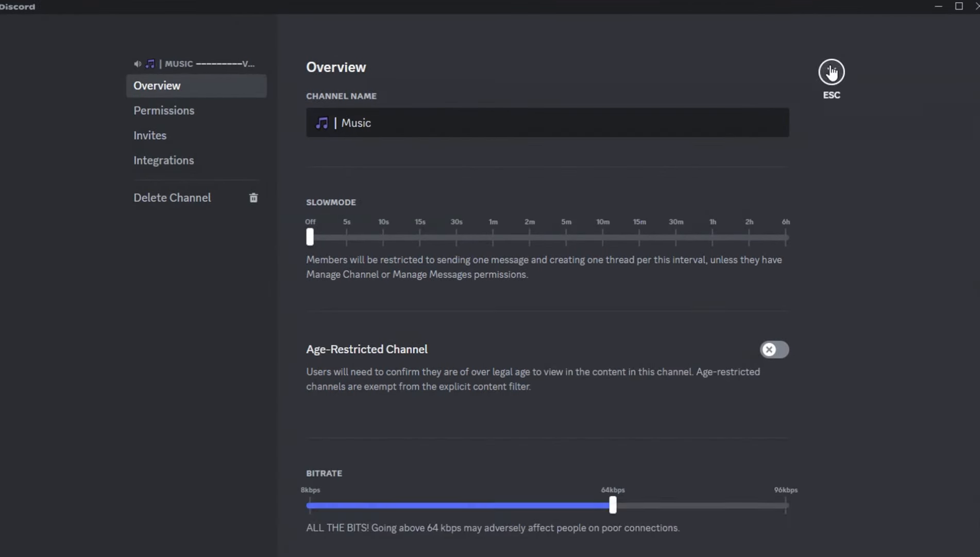
{"action": "left_click", "coordinate": [831, 71]}
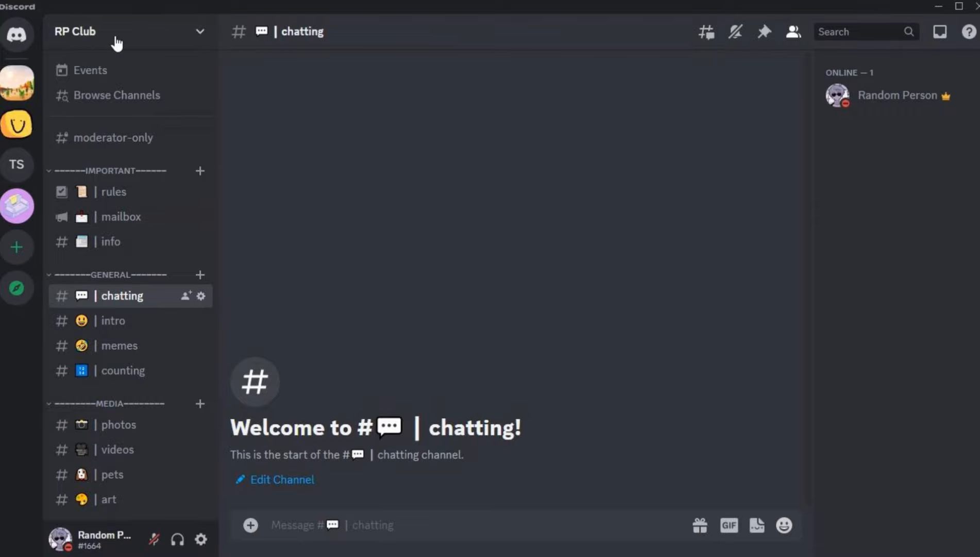
- Create a server role named Member in the server settings
{"action": "left_click", "coordinate": [118, 43]}
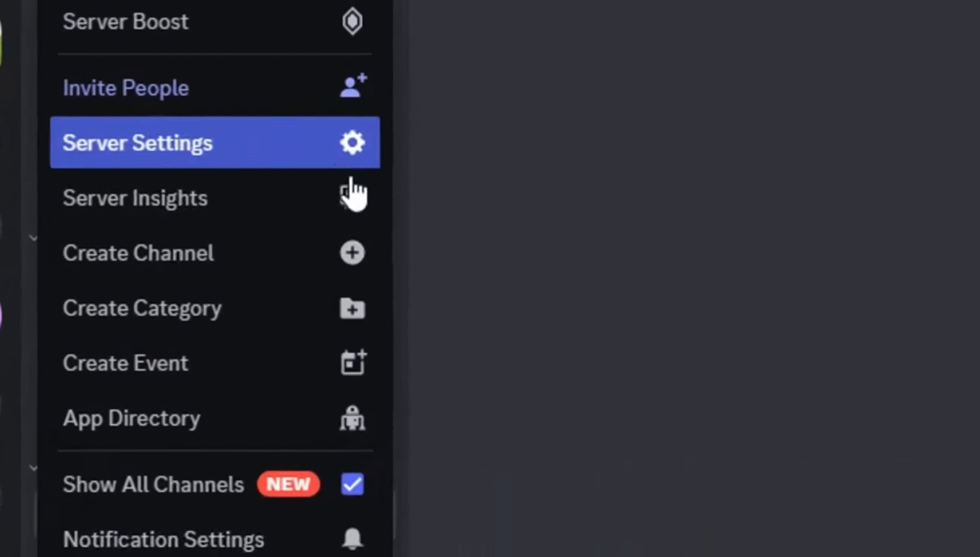
{"action": "left_click", "coordinate": [381, 151]}
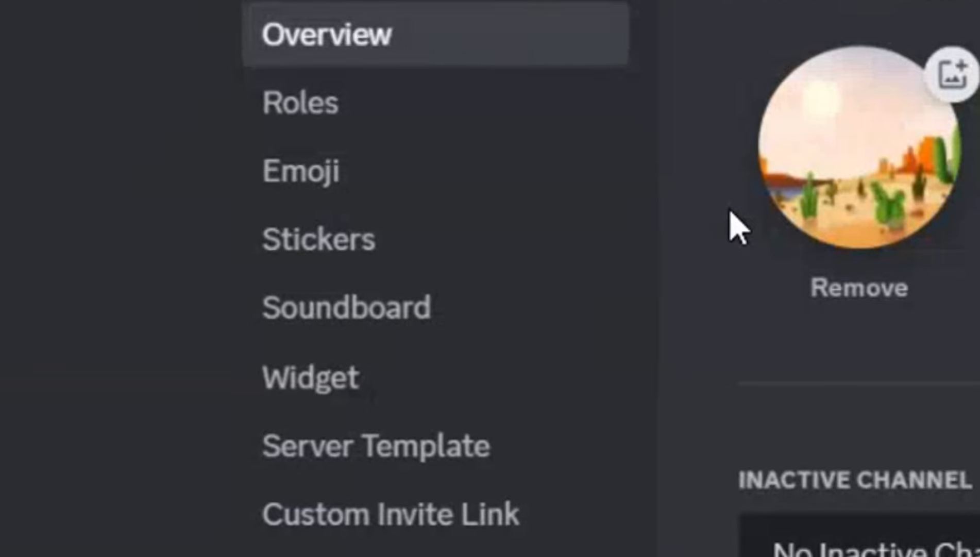
{"action": "left_click", "coordinate": [368, 126]}
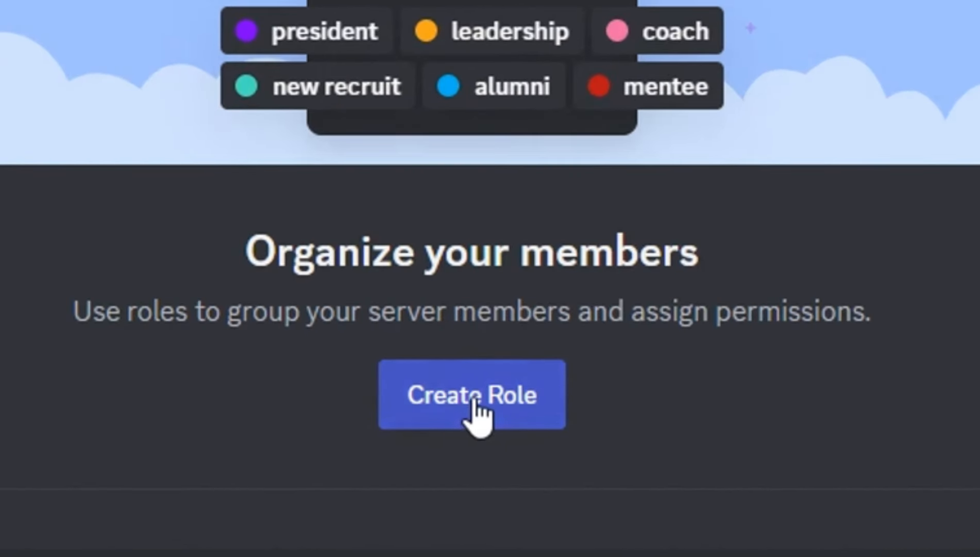
{"action": "left_click", "coordinate": [476, 415]}
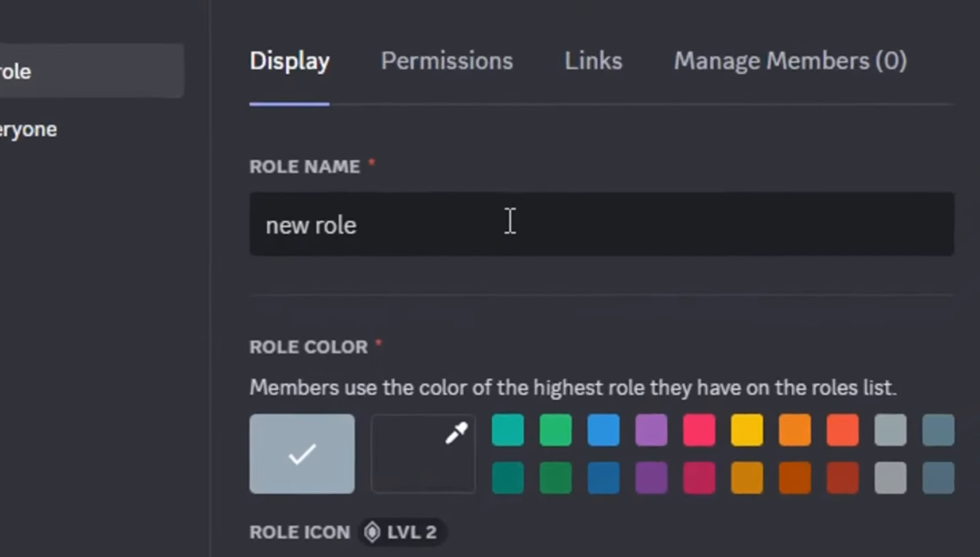
{"action": "left_click_drag", "start_coordinate": [510, 221], "coordinate": [245, 186]}
{"action": "type", "text": "Member"}
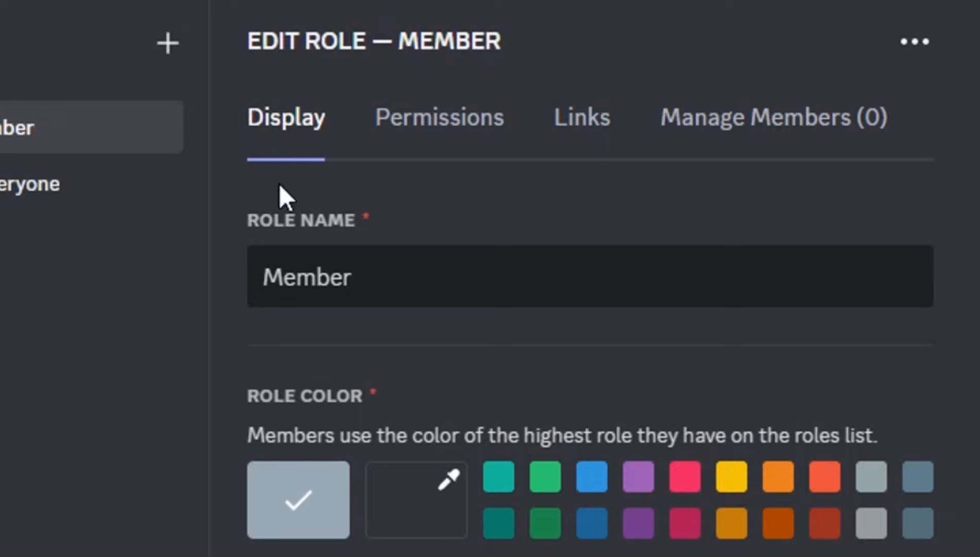
- Create five more roles named Trial Mod, Moderator, Admin, Co-owner and Owner
{"action": "left_click", "coordinate": [167, 43]}
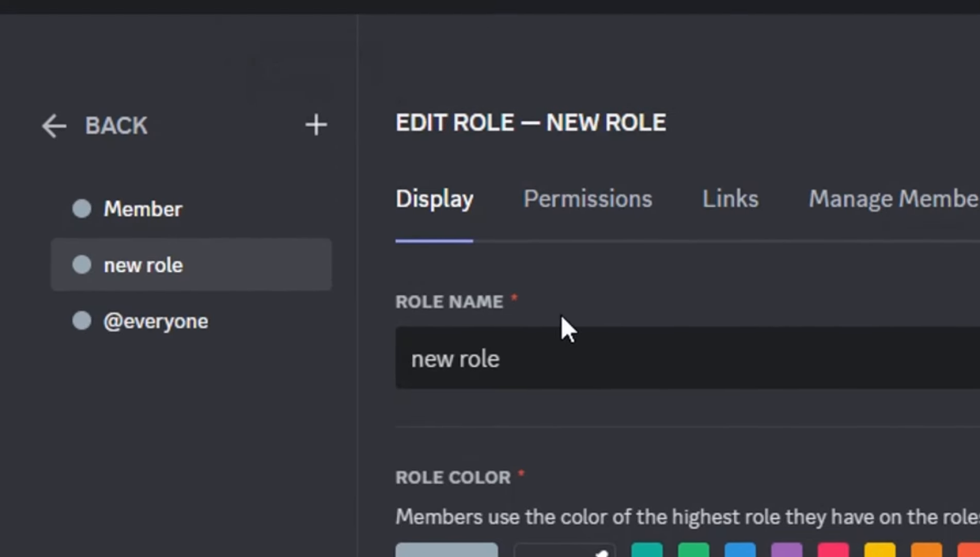
{"action": "type", "text": "Trial Mod"}
{"action": "left_click", "coordinate": [316, 125]}
{"action": "type", "text": "Moderator"}
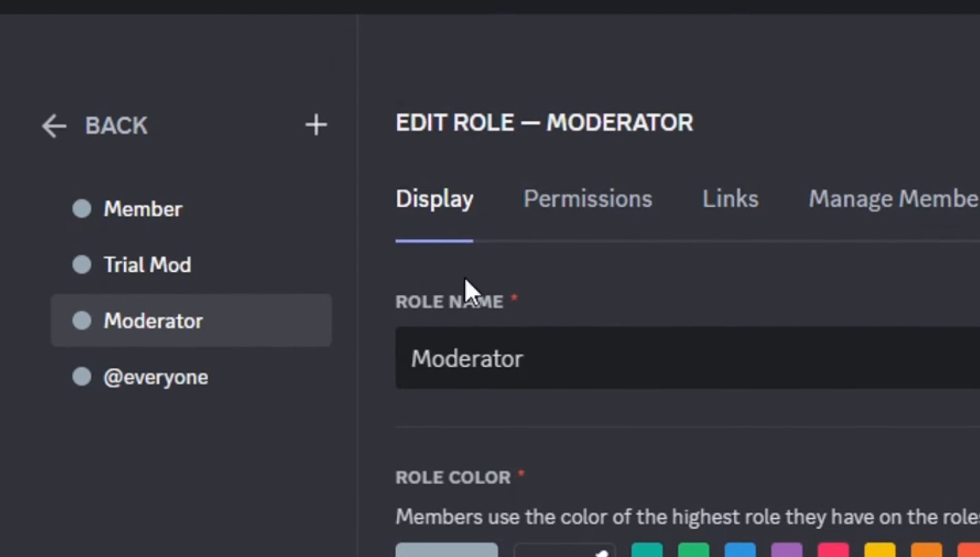
{"action": "left_click", "coordinate": [316, 126]}
{"action": "type", "text": "Admin"}
{"action": "left_click", "coordinate": [316, 125]}
{"action": "type", "text": "Co-owner"}
{"action": "left_click", "coordinate": [315, 125]}
{"action": "type", "text": "Owner"}
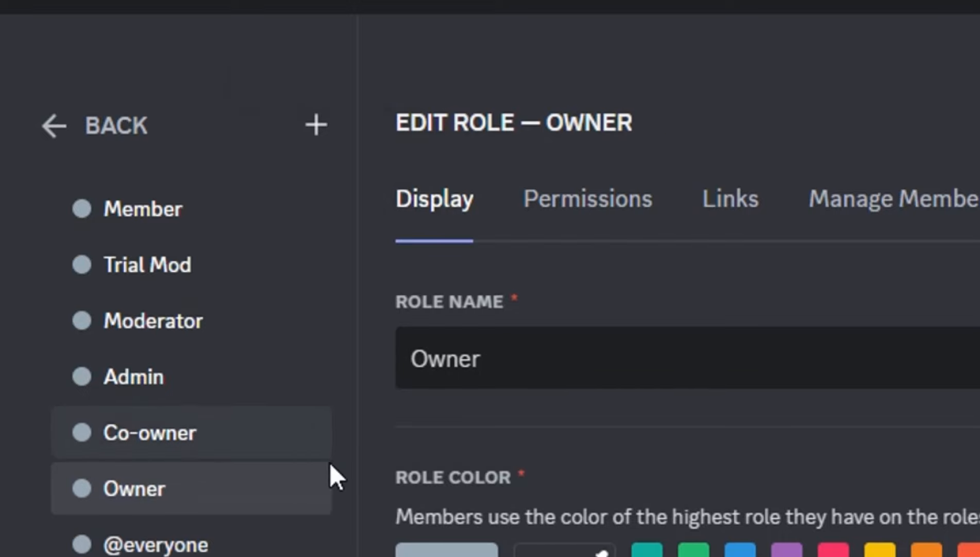
- Reorder the roles as Owner, Co-owner, Admin, Moderator, Trial Mod and Member, and save the changes
{"action": "left_click_drag", "start_coordinate": [179, 271], "coordinate": [320, 123]}
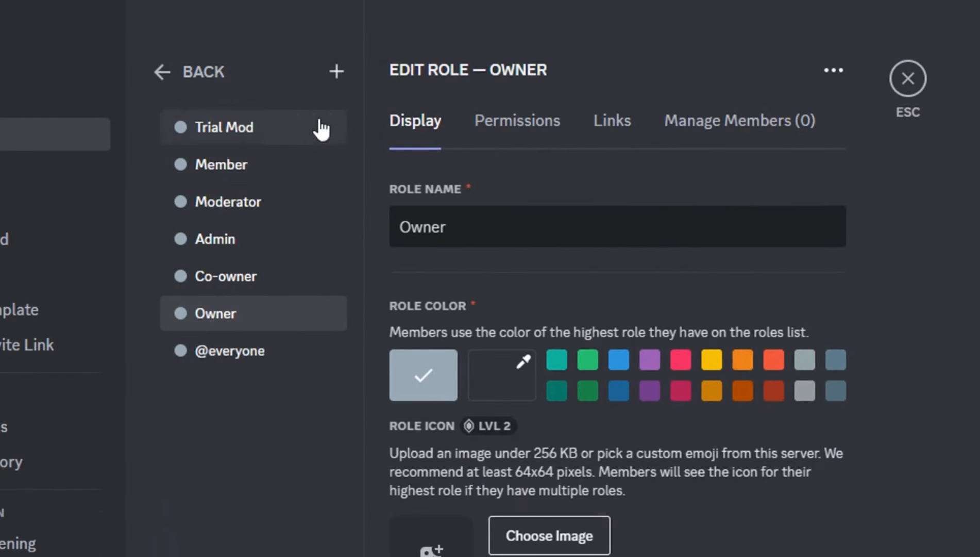
{"action": "left_click_drag", "start_coordinate": [240, 235], "coordinate": [294, 124]}
{"action": "left_click_drag", "start_coordinate": [237, 276], "coordinate": [278, 124]}
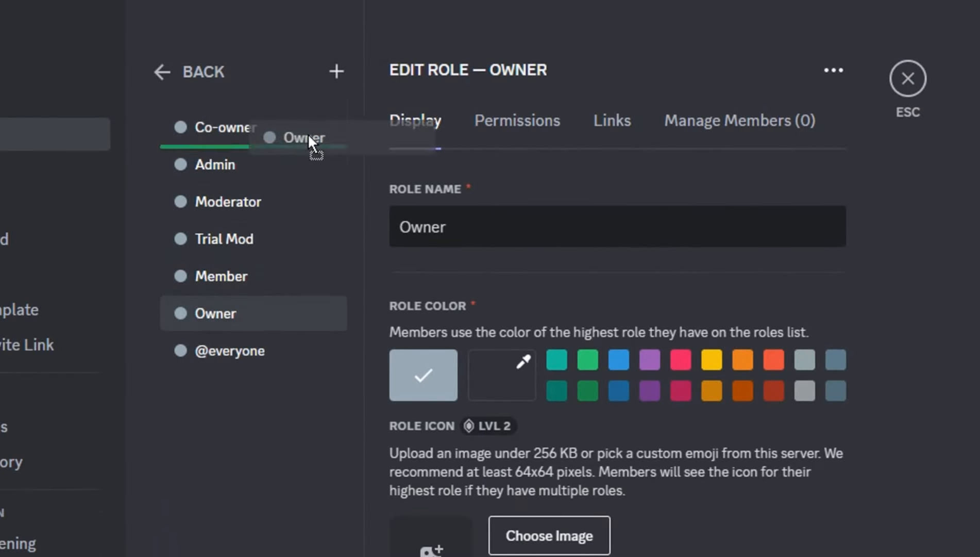
{"action": "left_click_drag", "start_coordinate": [258, 313], "coordinate": [258, 123]}
{"action": "left_click", "coordinate": [650, 528]}
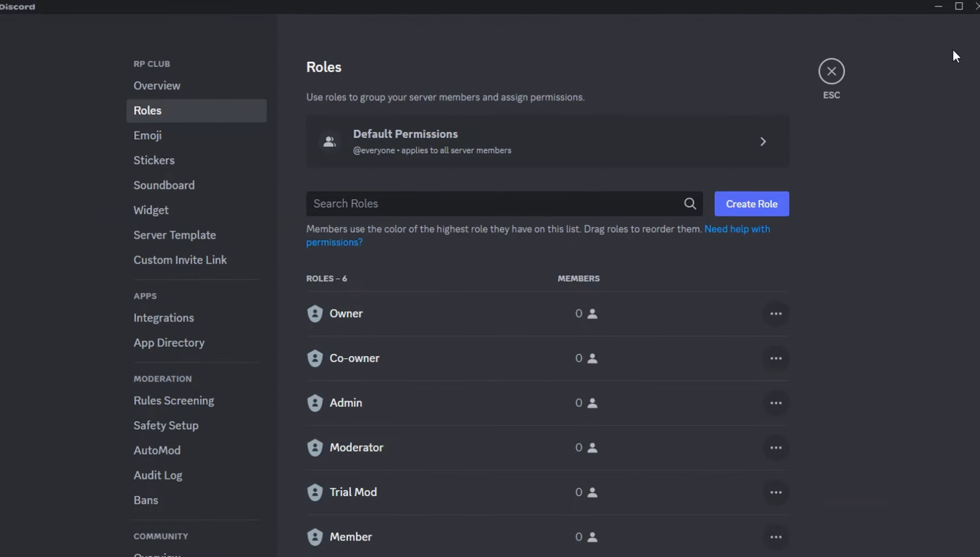
- Colour the Member role blue-grey and display its members separately from online members
{"action": "scroll", "coordinate": [547, 283], "scroll_direction": "down", "scroll_amount": 1}
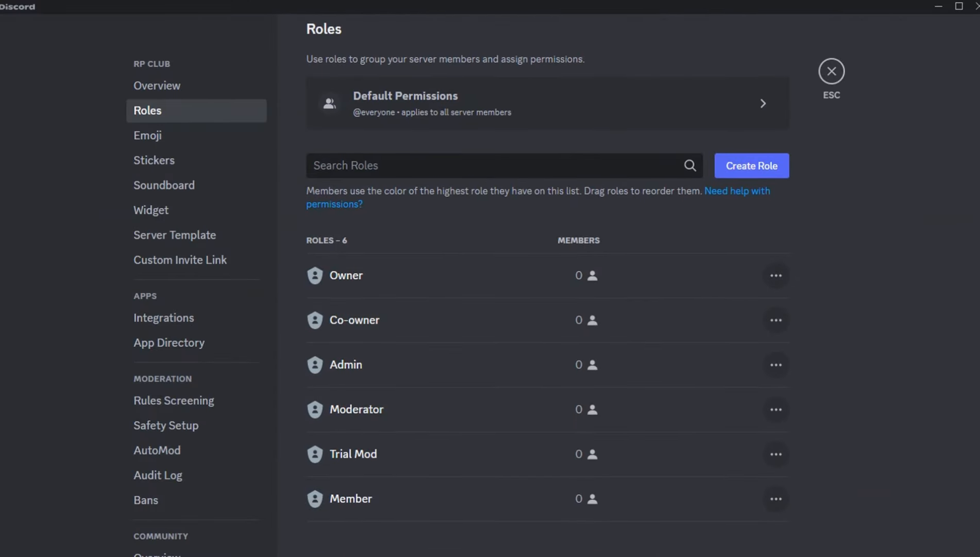
{"action": "left_click", "coordinate": [455, 498]}
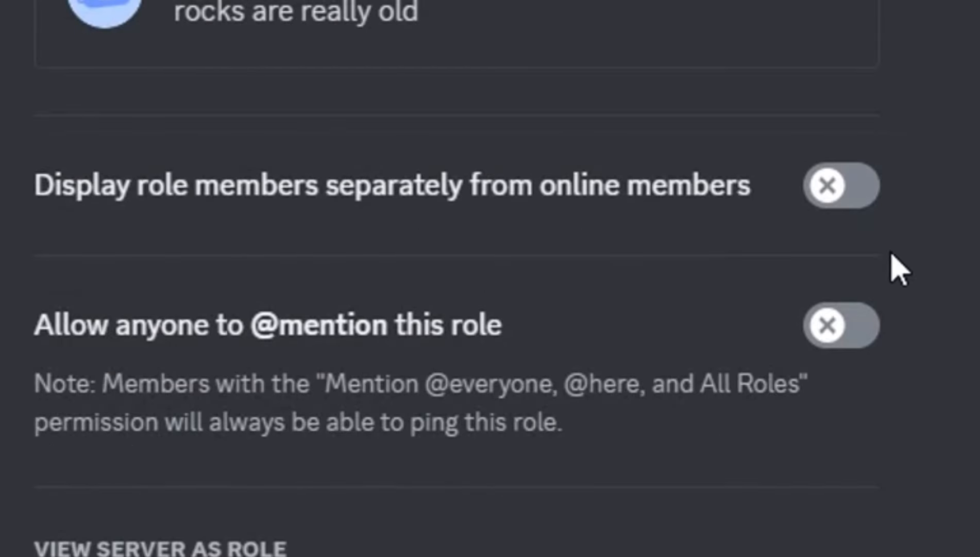
{"action": "left_click", "coordinate": [839, 204]}
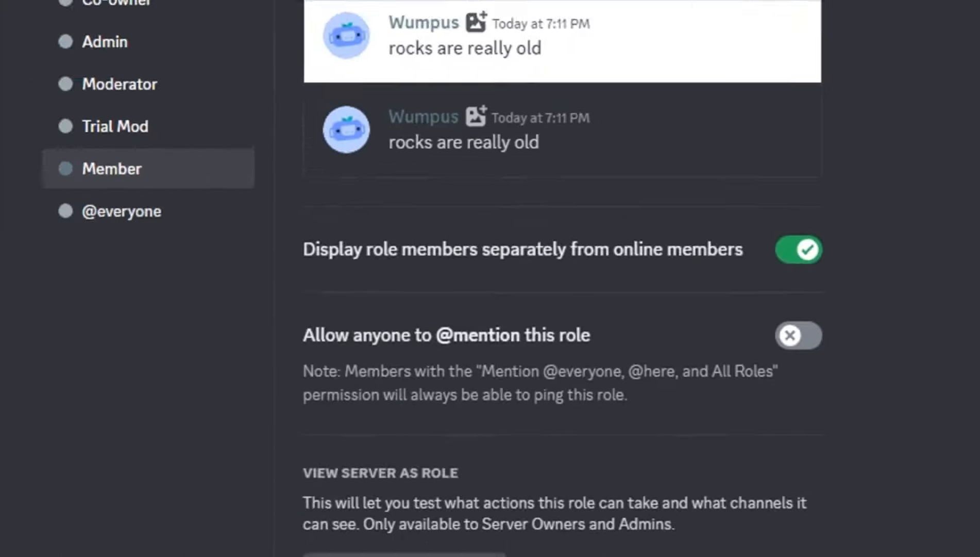
- Put a smiley face emoji in front of the Member role name
{"action": "left_click", "coordinate": [558, 172]}
{"action": "key", "text": "super+period"}
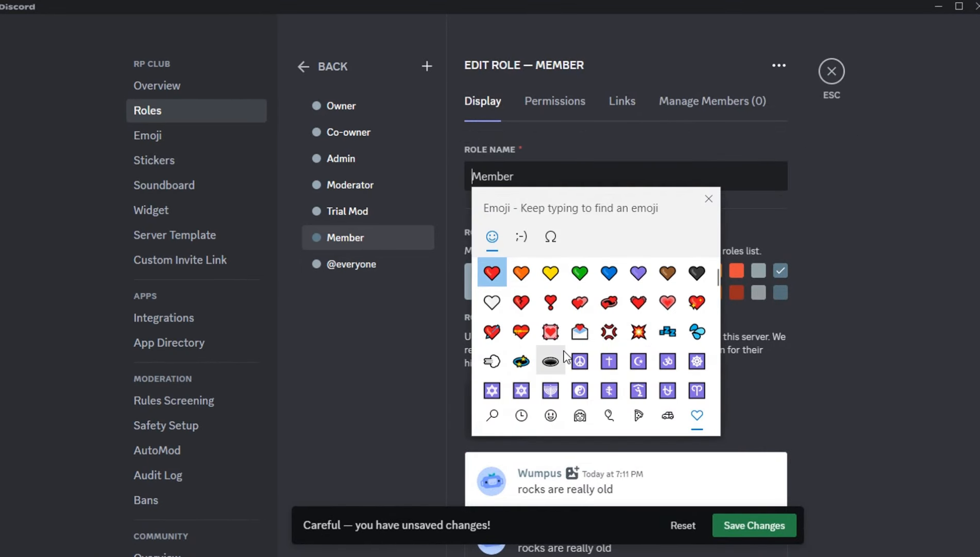
{"action": "left_click", "coordinate": [550, 415]}
{"action": "left_click", "coordinate": [580, 319]}
- Put a Christmas tree emoji in front of the Trial Mod role name and colour the role green
{"action": "left_click", "coordinate": [373, 210]}
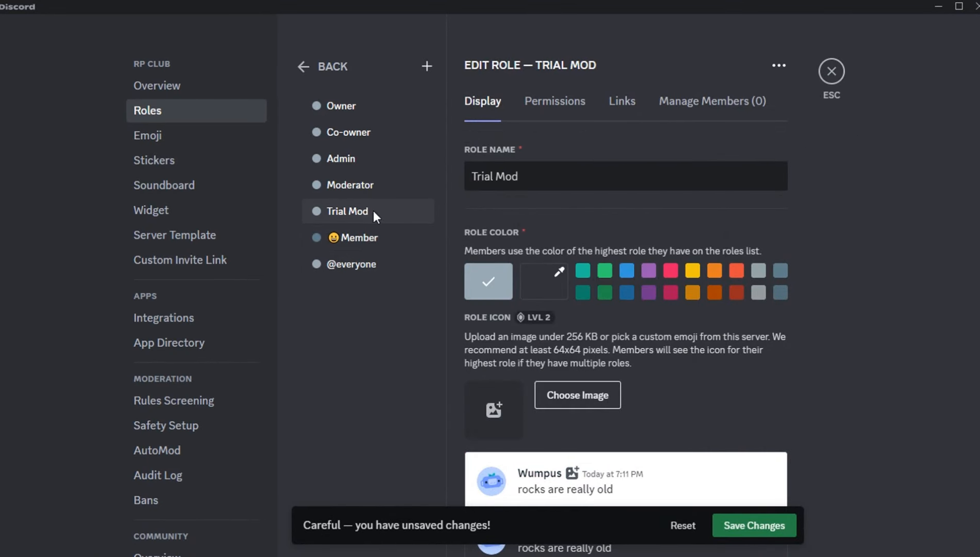
{"action": "left_click", "coordinate": [472, 177]}
{"action": "key", "text": "super+period"}
{"action": "left_click", "coordinate": [612, 417]}
{"action": "left_click", "coordinate": [503, 307]}
- Put a laptop emoji in front of the Moderator role name and colour the role blue
{"action": "left_click", "coordinate": [368, 184]}
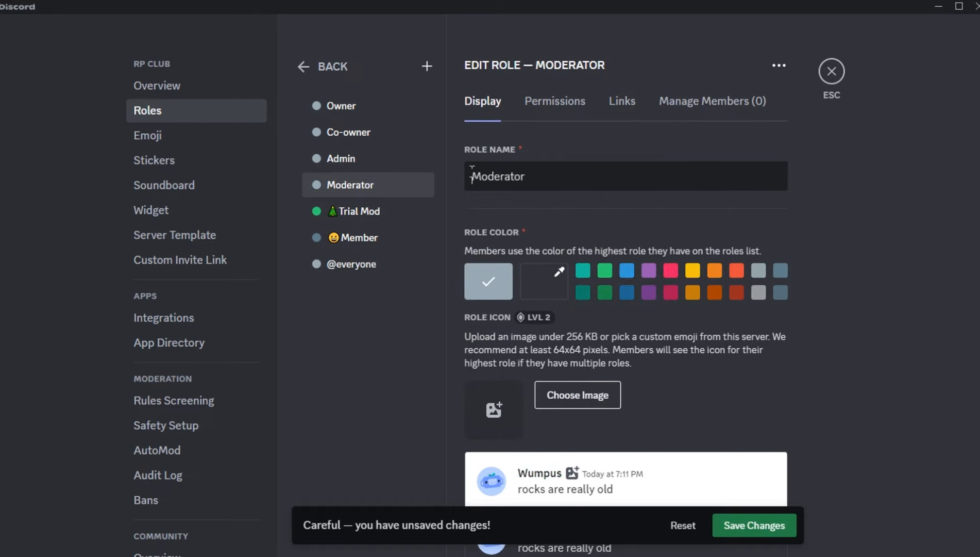
{"action": "scroll", "coordinate": [627, 272], "scroll_direction": "down", "scroll_amount": 5}
{"action": "scroll", "coordinate": [628, 271], "scroll_direction": "up", "scroll_amount": 5}
{"action": "left_click", "coordinate": [472, 177]}
{"action": "key", "text": "super+period"}
{"action": "left_click_drag", "start_coordinate": [716, 275], "coordinate": [720, 345]}
{"action": "left_click", "coordinate": [553, 415]}
{"action": "left_click", "coordinate": [609, 416]}
{"action": "left_click", "coordinate": [492, 374]}
- Put a person emoji in front of the Admin role name and colour the role yellow
{"action": "left_click", "coordinate": [368, 159]}
{"action": "left_click", "coordinate": [487, 176]}
{"action": "key", "text": "super+period"}
{"action": "left_click_drag", "start_coordinate": [731, 277], "coordinate": [736, 311]}
{"action": "left_click", "coordinate": [472, 176]}
{"action": "key", "text": "super+period"}
{"action": "left_click", "coordinate": [697, 325]}
{"action": "left_click", "coordinate": [708, 199]}
{"action": "left_click", "coordinate": [693, 271]}
- Put a sparkles emoji in front of the Co-owner role name and colour the role orange
{"action": "left_click", "coordinate": [361, 132]}
{"action": "left_click", "coordinate": [472, 176]}
{"action": "key", "text": "super+period"}
{"action": "left_click", "coordinate": [609, 416]}
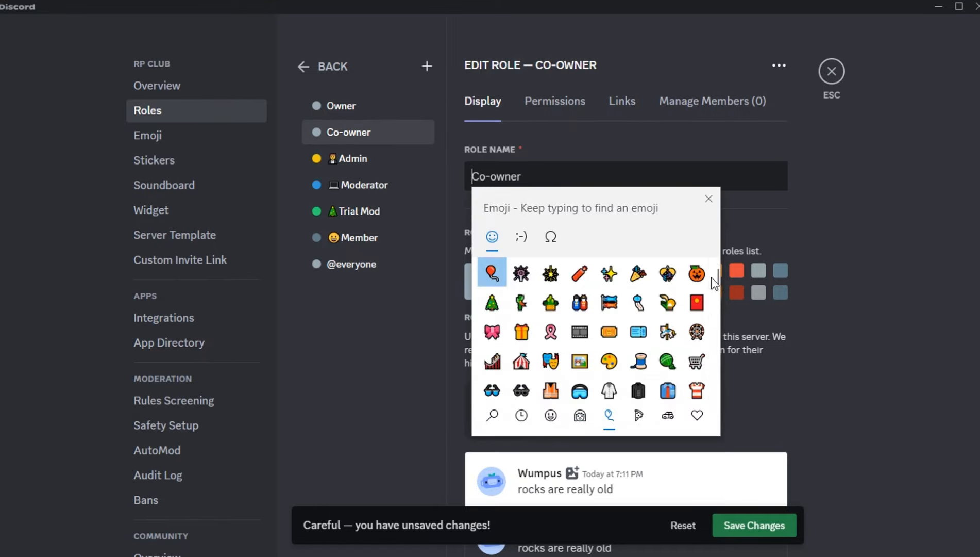
{"action": "mouse_move", "coordinate": [713, 277]}
{"action": "left_mouse_down"}
{"action": "mouse_move", "coordinate": [723, 339]}
{"action": "mouse_move", "coordinate": [714, 277]}
{"action": "left_mouse_up"}
{"action": "left_click", "coordinate": [609, 273]}
{"action": "left_click", "coordinate": [709, 199]}
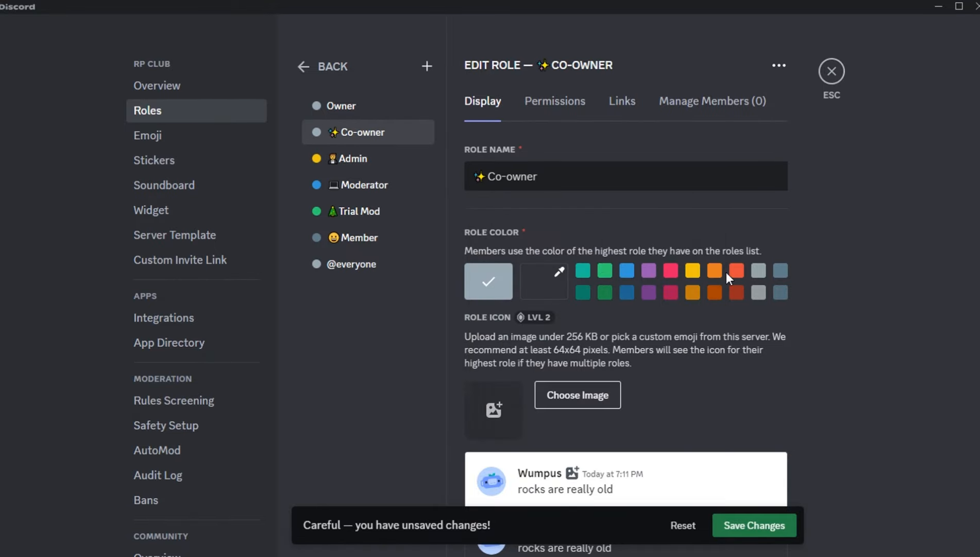
{"action": "left_click", "coordinate": [716, 271]}
- Put a sparkler emoji in front of the Owner role name and colour the role red-orange
{"action": "left_click", "coordinate": [341, 105]}
{"action": "left_click", "coordinate": [473, 176]}
{"action": "key", "text": "super+period"}
{"action": "left_click", "coordinate": [609, 415]}
{"action": "left_click", "coordinate": [550, 274]}
{"action": "left_click", "coordinate": [564, 167]}
{"action": "left_click", "coordinate": [737, 270]}
- Display the members of the Admin and Moderator roles separately from online members
{"action": "left_click", "coordinate": [360, 158]}
{"action": "left_click_drag", "start_coordinate": [970, 191], "coordinate": [969, 386]}
{"action": "left_click", "coordinate": [775, 288]}
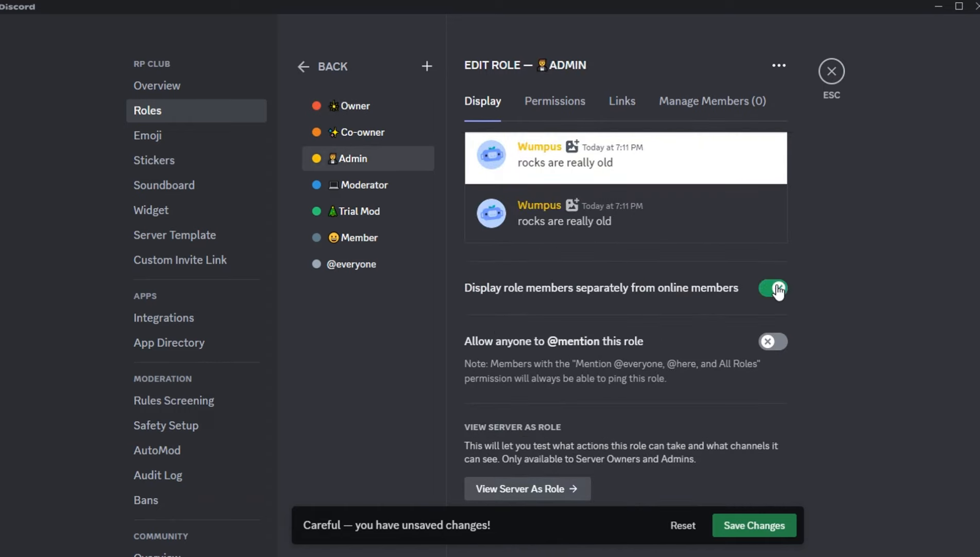
{"action": "left_click", "coordinate": [368, 184]}
{"action": "left_click", "coordinate": [774, 288]}
{"action": "left_click", "coordinate": [350, 106]}
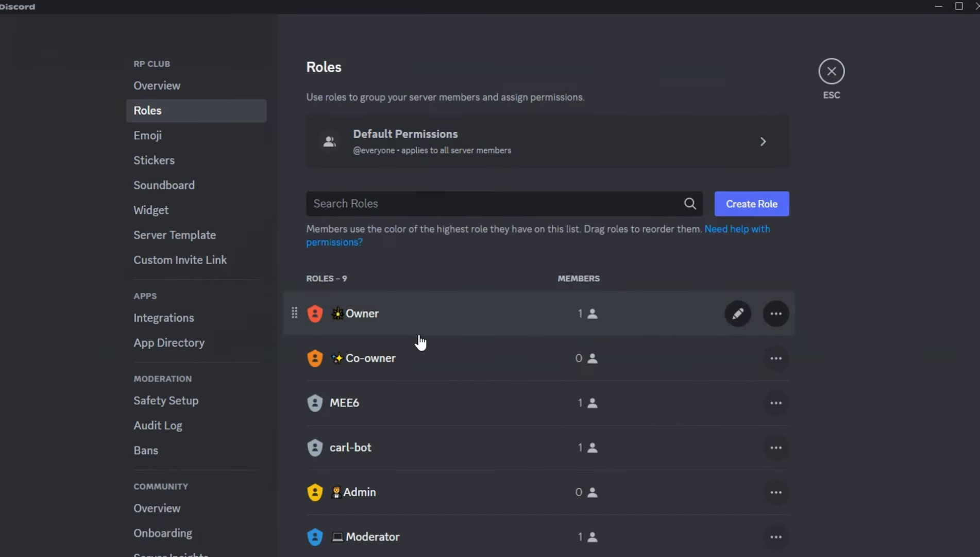
- Open the permissions of the Member role from the server's role list
{"action": "left_click", "coordinate": [420, 335]}
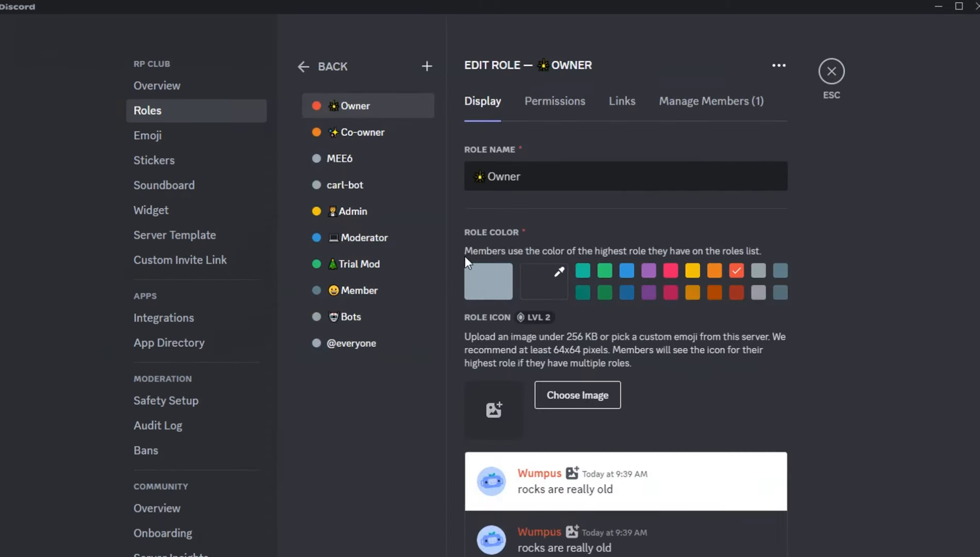
{"action": "left_click", "coordinate": [356, 290]}
{"action": "left_click", "coordinate": [552, 101]}
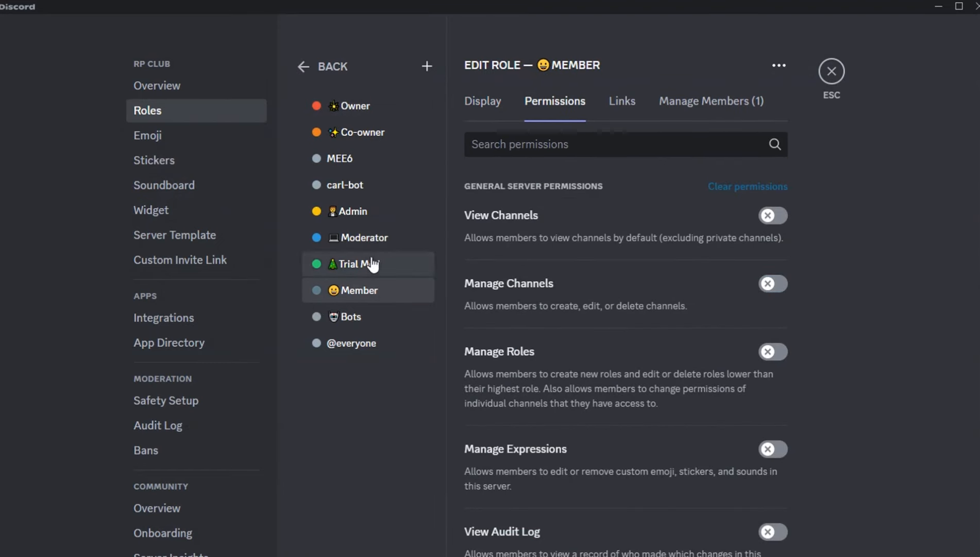
- Enable the View Channels and Send Messages permissions for the Trial Mod role and save the changes
{"action": "left_click", "coordinate": [372, 264]}
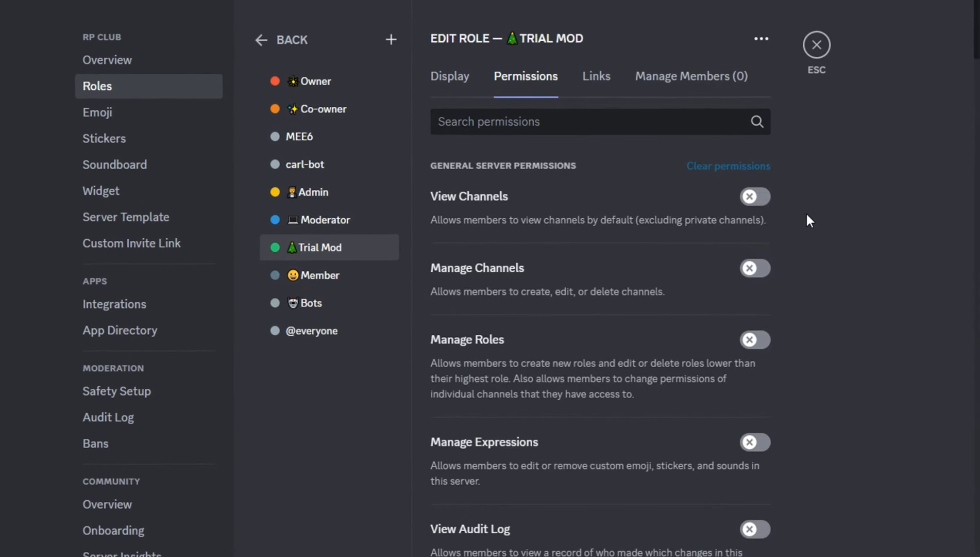
{"action": "left_click", "coordinate": [760, 204]}
{"action": "scroll", "coordinate": [588, 309], "scroll_direction": "down", "scroll_amount": 8}
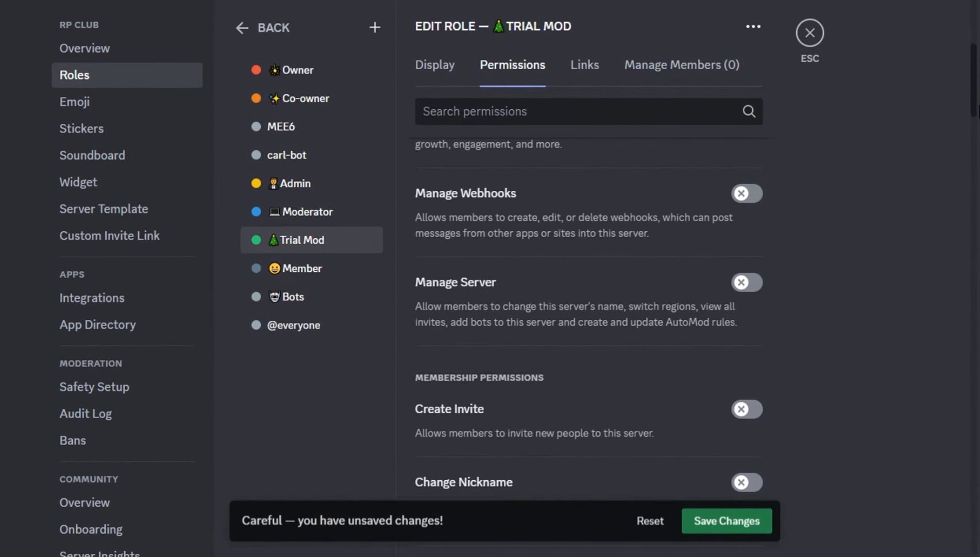
{"action": "scroll", "coordinate": [969, 184], "scroll_direction": "down", "scroll_amount": 10}
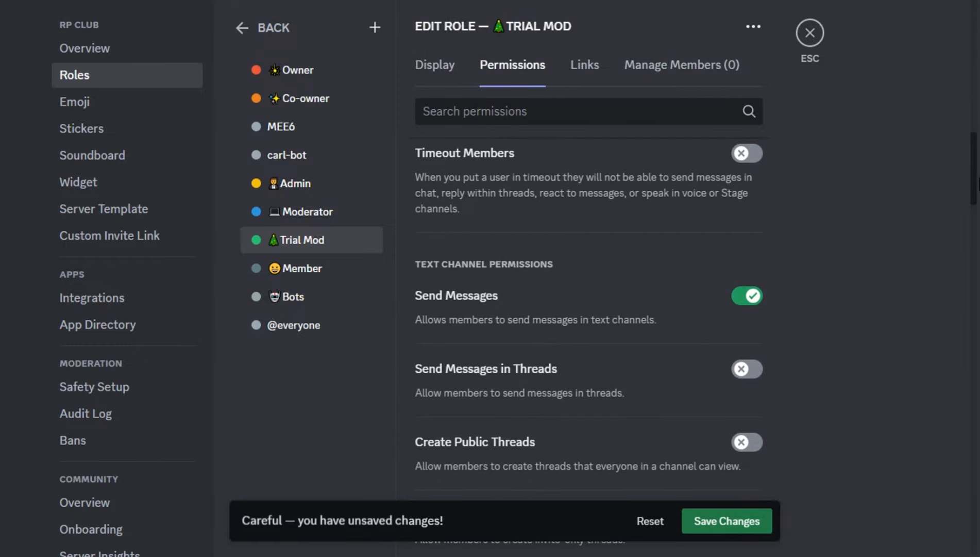
{"action": "left_click_drag", "start_coordinate": [977, 184], "coordinate": [975, 164]}
{"action": "scroll", "coordinate": [928, 211], "scroll_direction": "down", "scroll_amount": 20}
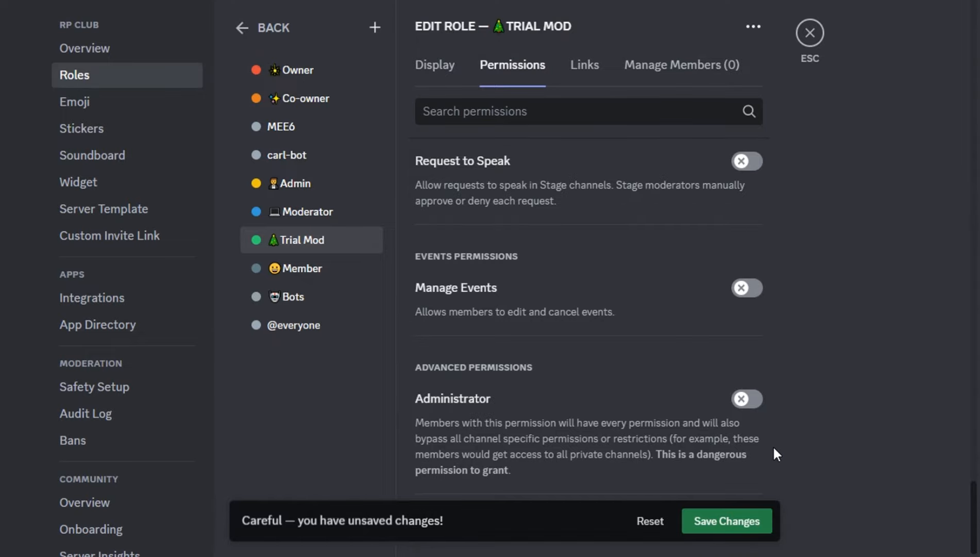
{"action": "left_click", "coordinate": [729, 521]}
- Enable the View Channels, Send Messages and Timeout Members permissions for the Moderator role
{"action": "left_click", "coordinate": [336, 219]}
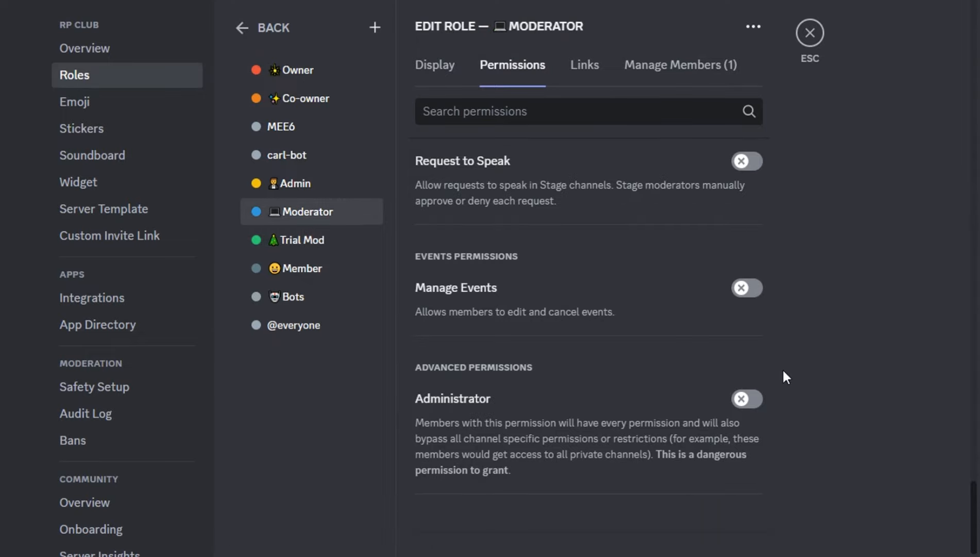
{"action": "left_click_drag", "start_coordinate": [973, 505], "coordinate": [974, 1]}
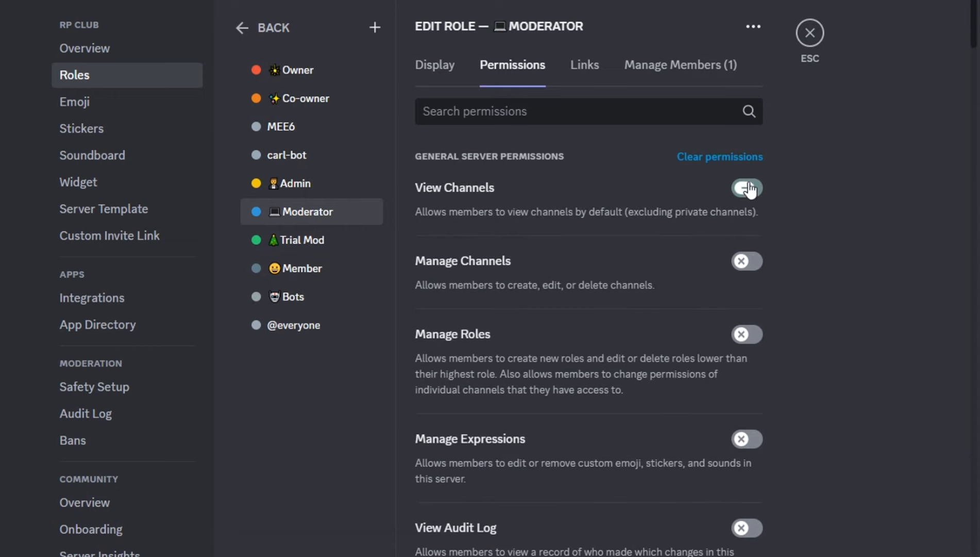
{"action": "left_click", "coordinate": [749, 189]}
{"action": "scroll", "coordinate": [975, 97], "scroll_direction": "down", "scroll_amount": 10}
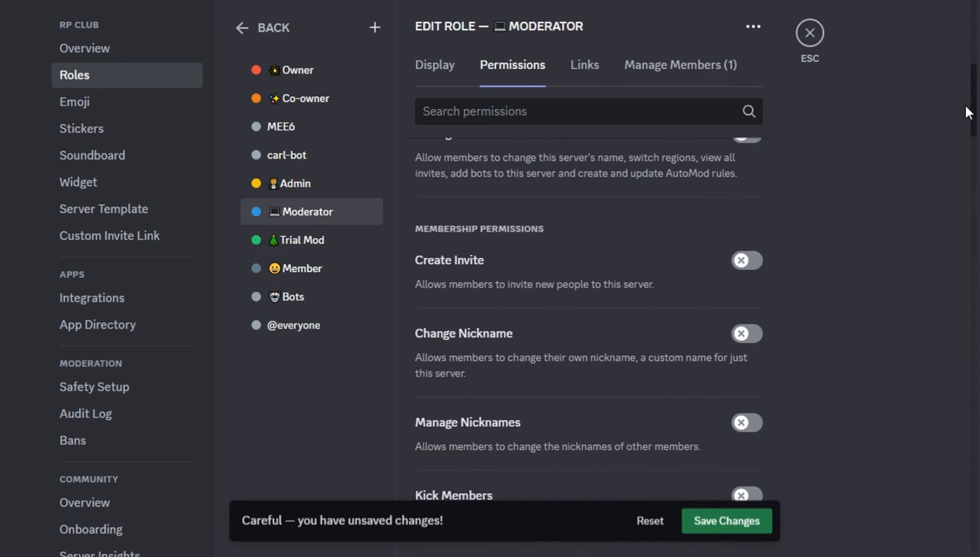
{"action": "scroll", "coordinate": [966, 113], "scroll_direction": "down", "scroll_amount": 5}
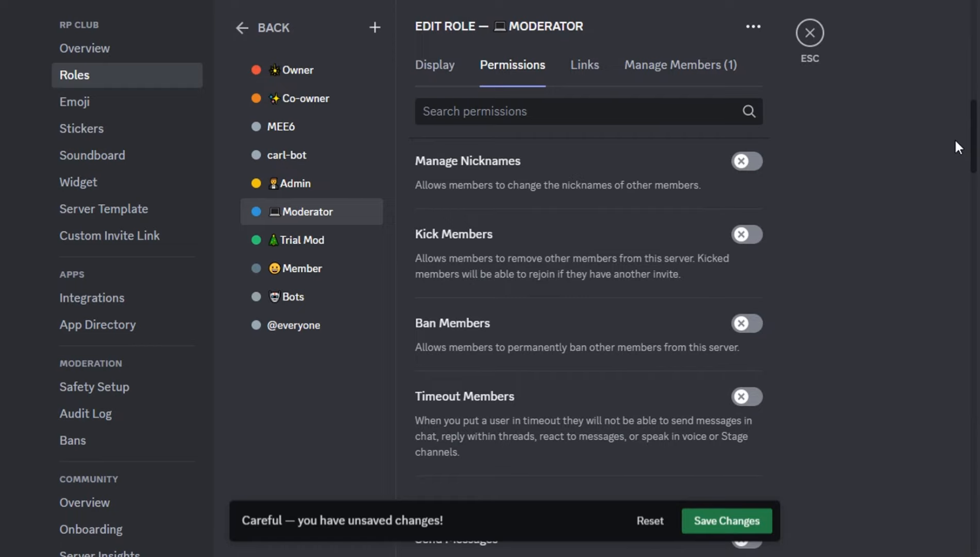
{"action": "scroll", "coordinate": [955, 143], "scroll_direction": "up", "scroll_amount": 1}
{"action": "scroll", "coordinate": [955, 147], "scroll_direction": "down", "scroll_amount": 4}
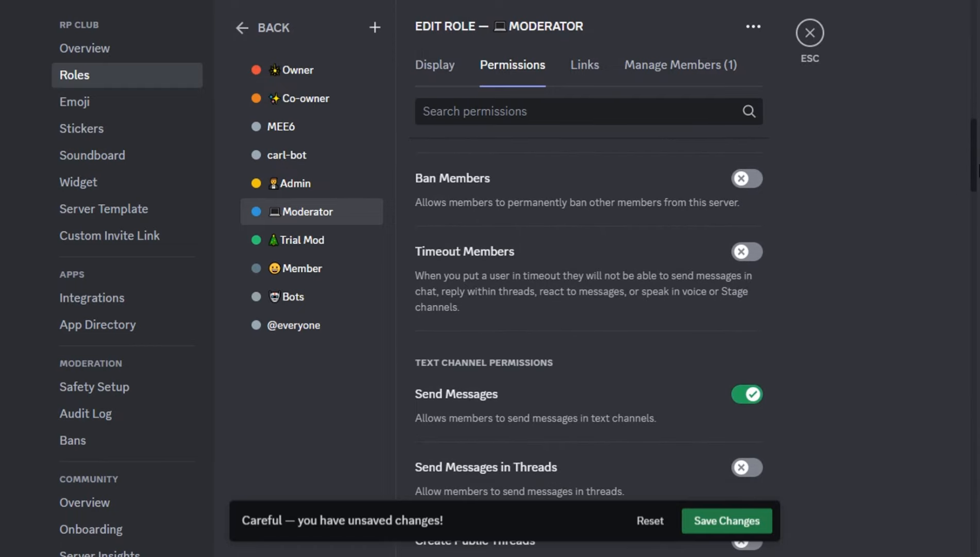
{"action": "scroll", "coordinate": [979, 165], "scroll_direction": "up", "scroll_amount": 1}
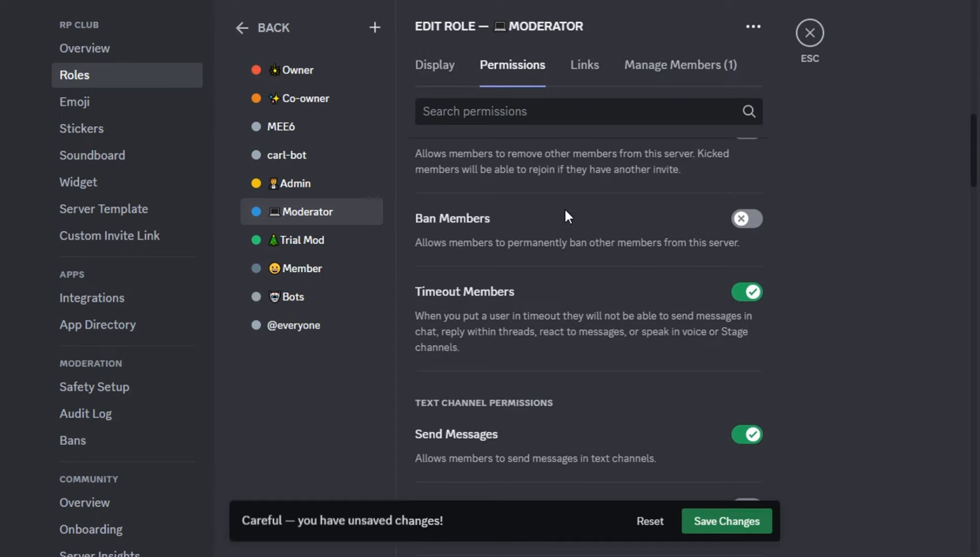
- Allow the Moderator role to manage nicknames and save its permissions
{"action": "scroll", "coordinate": [972, 158], "scroll_direction": "up", "scroll_amount": 5}
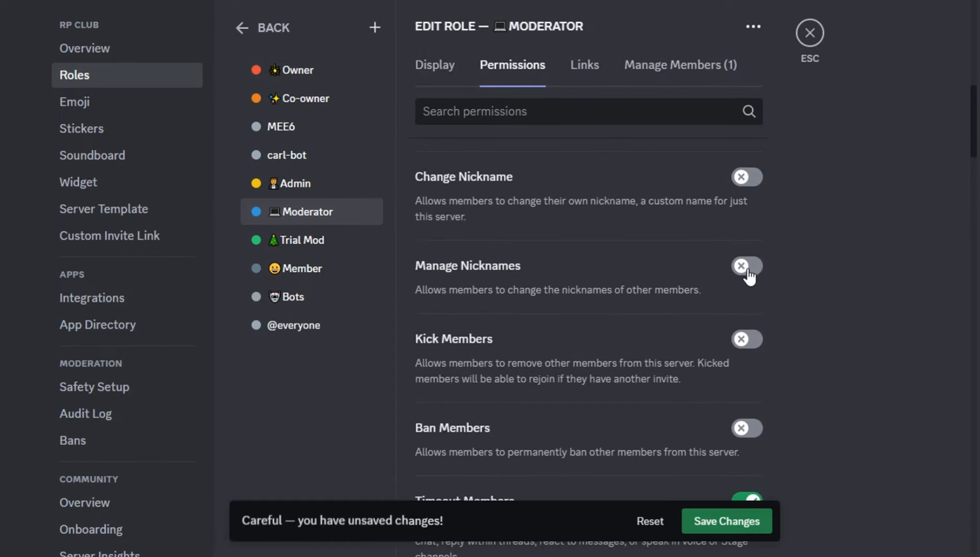
{"action": "scroll", "coordinate": [957, 166], "scroll_direction": "up", "scroll_amount": 10}
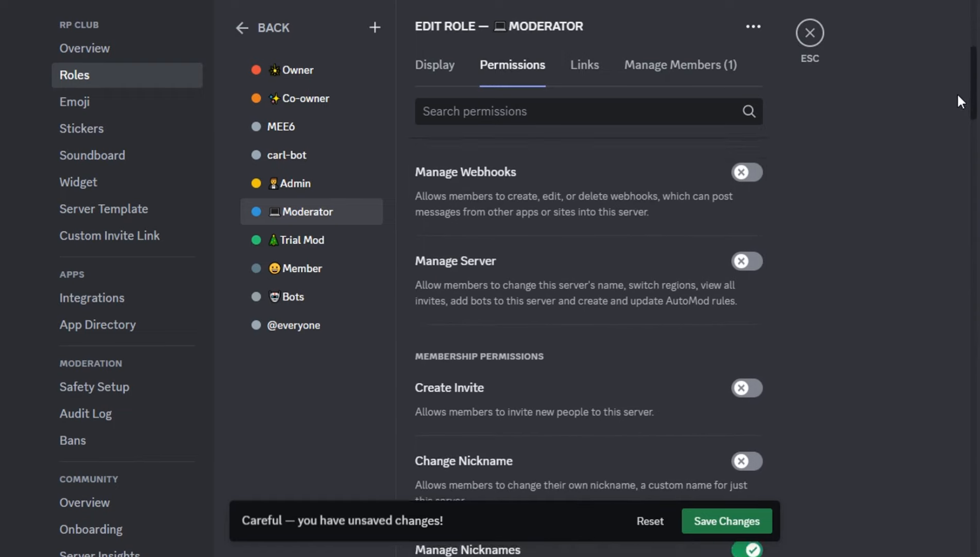
{"action": "scroll", "coordinate": [931, 69], "scroll_direction": "up", "scroll_amount": 6}
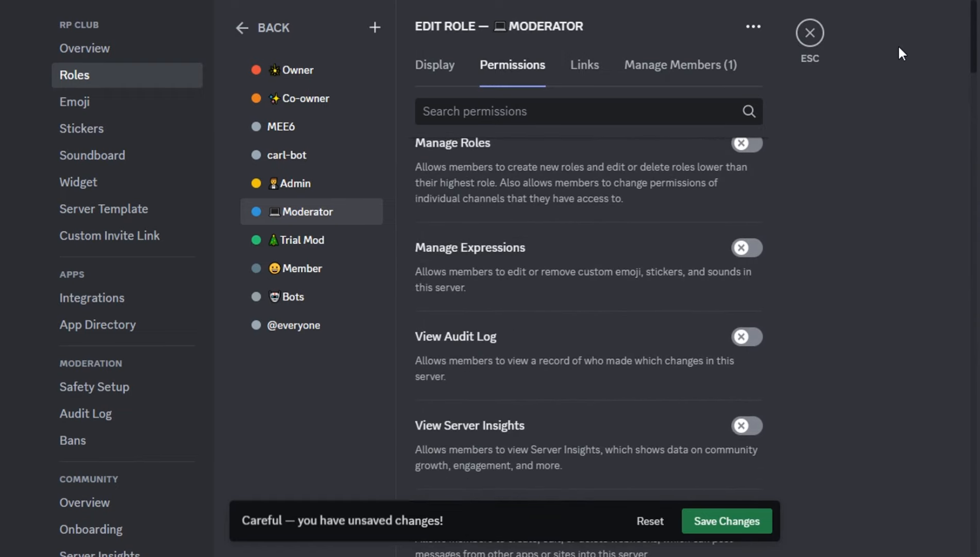
{"action": "scroll", "coordinate": [890, 27], "scroll_direction": "up", "scroll_amount": 1}
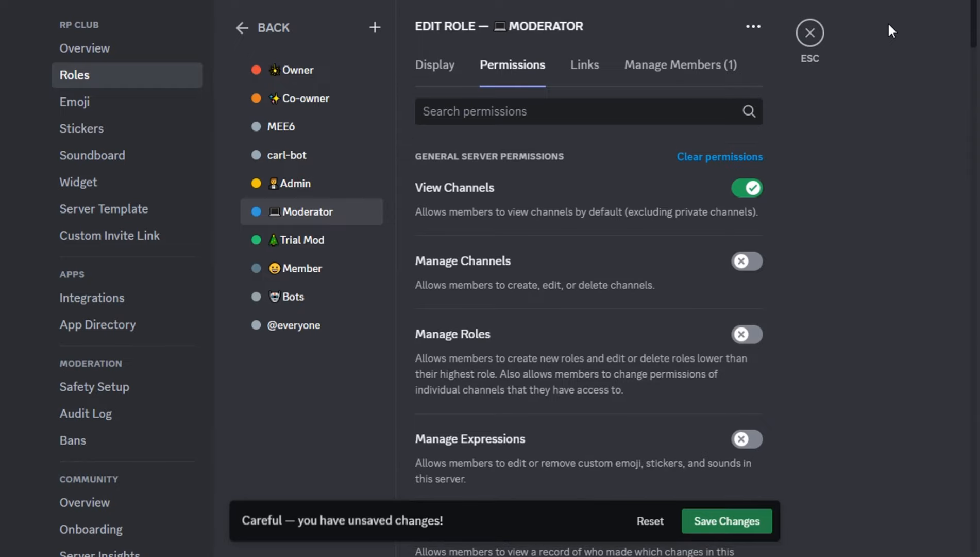
{"action": "left_click", "coordinate": [735, 528]}
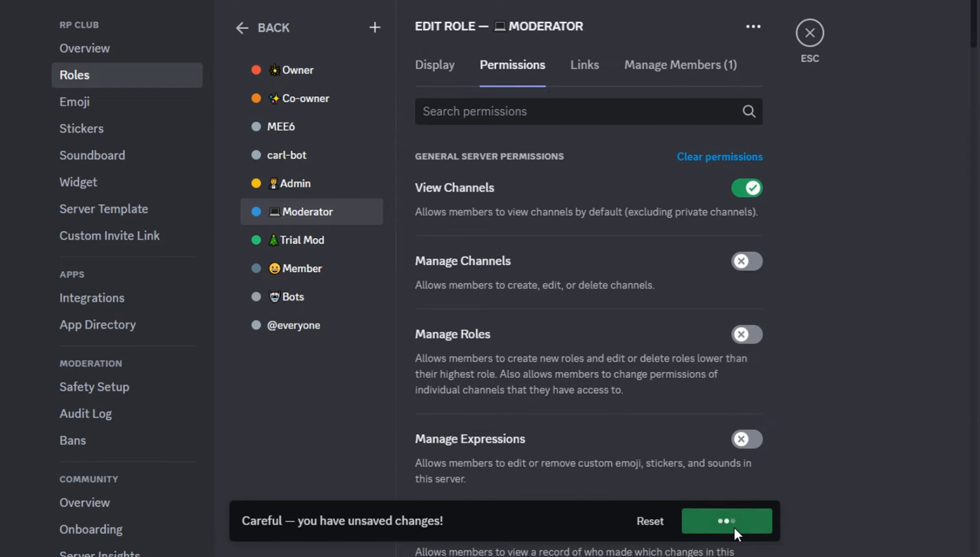
- Enable the View Channels, Manage Nicknames and Kick Members permissions for the Admin role
{"action": "left_click", "coordinate": [307, 189]}
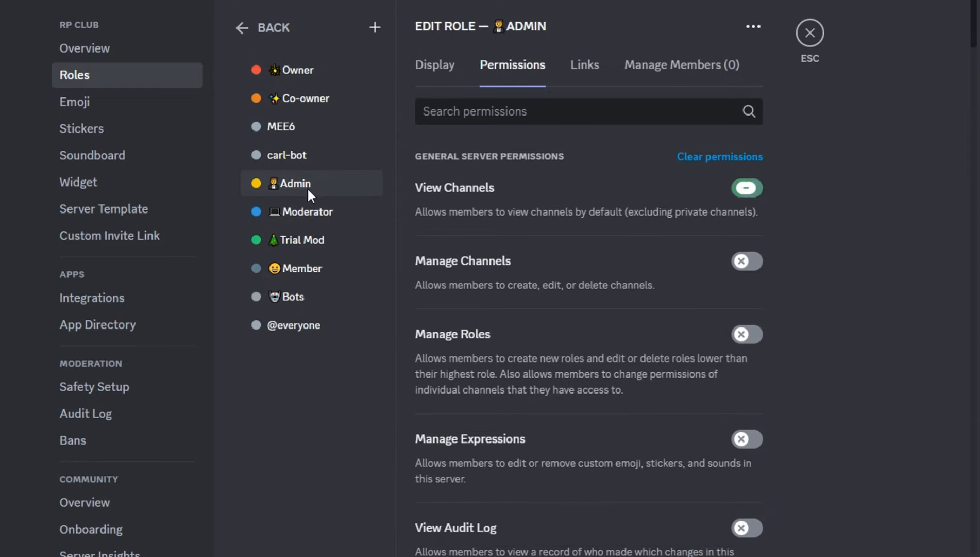
{"action": "left_click", "coordinate": [740, 188]}
{"action": "scroll", "coordinate": [748, 283], "scroll_direction": "down", "scroll_amount": 12}
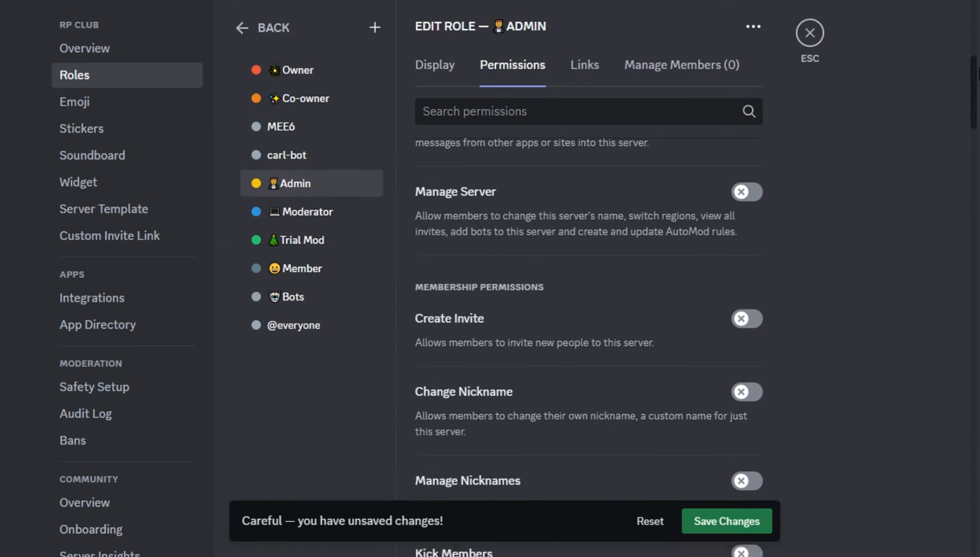
{"action": "left_click", "coordinate": [747, 354]}
{"action": "scroll", "coordinate": [748, 355], "scroll_direction": "down", "scroll_amount": 3}
{"action": "left_click", "coordinate": [752, 322]}
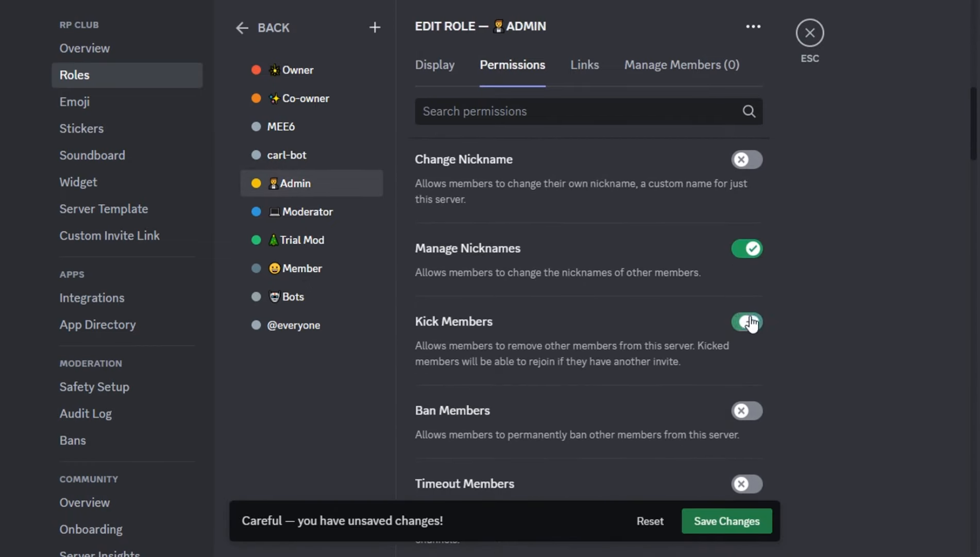
- Search the Admin role's permissions for "time", enable Timeout Members and clear the search
{"action": "left_click_drag", "start_coordinate": [977, 165], "coordinate": [848, 345]}
{"action": "left_click", "coordinate": [568, 107]}
{"action": "type", "text": "time"}
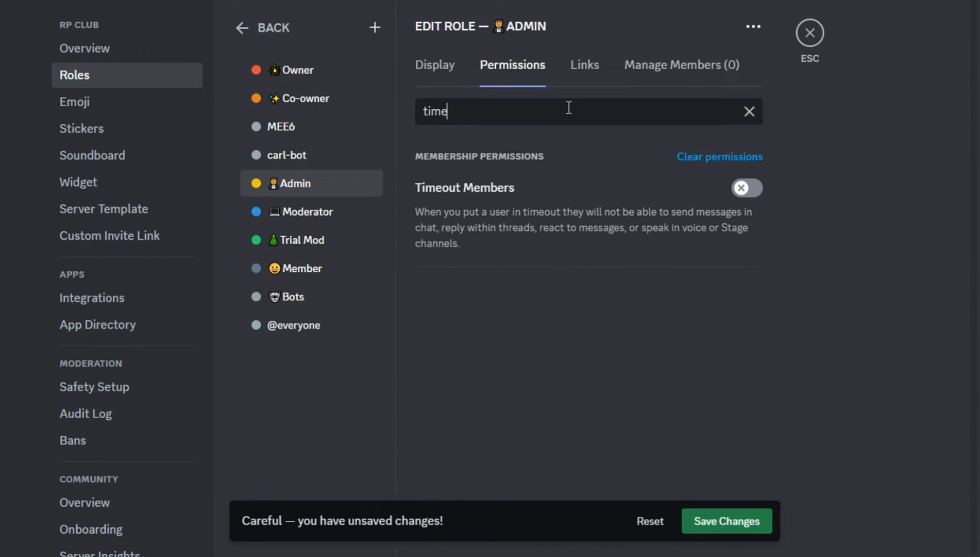
{"action": "left_click", "coordinate": [745, 185]}
{"action": "left_click", "coordinate": [749, 111]}
- Allow the Admin role to mute and deafen members in voice channels
{"action": "left_click_drag", "start_coordinate": [973, 31], "coordinate": [852, 463]}
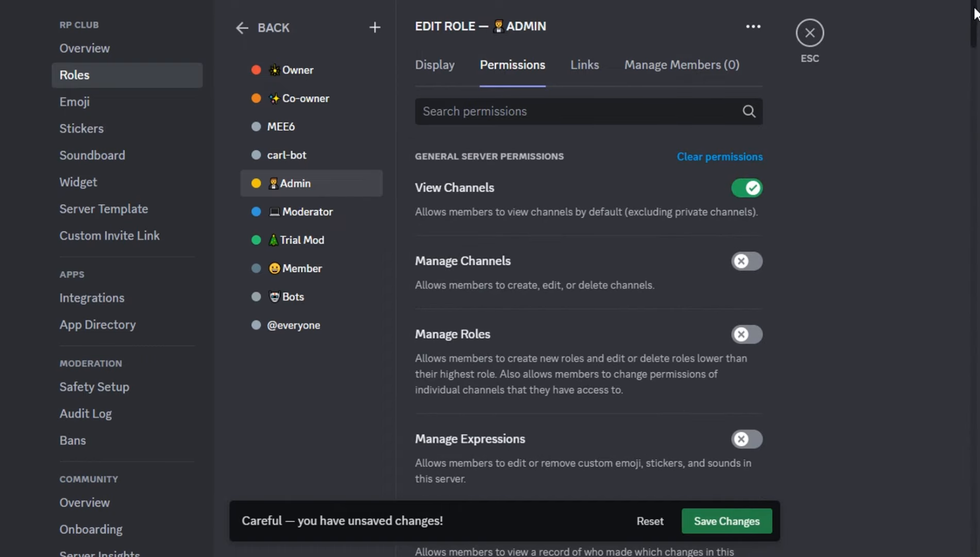
{"action": "left_click_drag", "start_coordinate": [975, 12], "coordinate": [926, 451]}
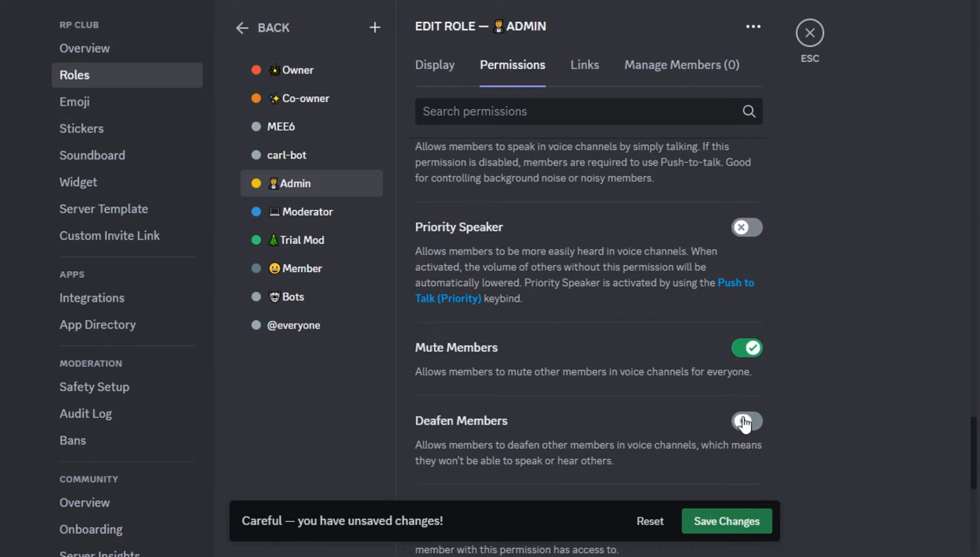
{"action": "scroll", "coordinate": [744, 421], "scroll_direction": "up", "scroll_amount": 10}
- Enable View Channels, Manage Channels, Manage Roles and Manage Server for the Co-owner role
{"action": "left_click", "coordinate": [286, 98]}
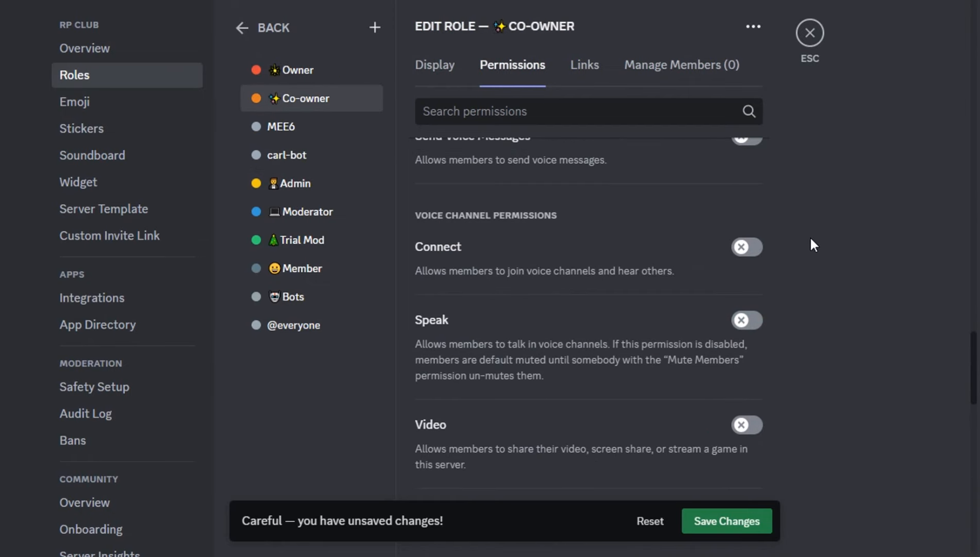
{"action": "left_click_drag", "start_coordinate": [974, 365], "coordinate": [969, 2]}
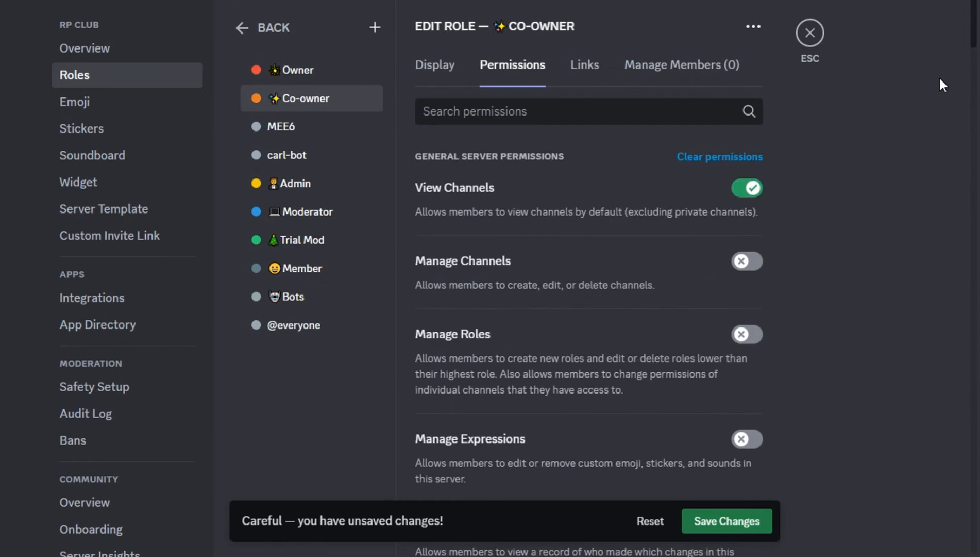
{"action": "scroll", "coordinate": [766, 291], "scroll_direction": "down", "scroll_amount": 10}
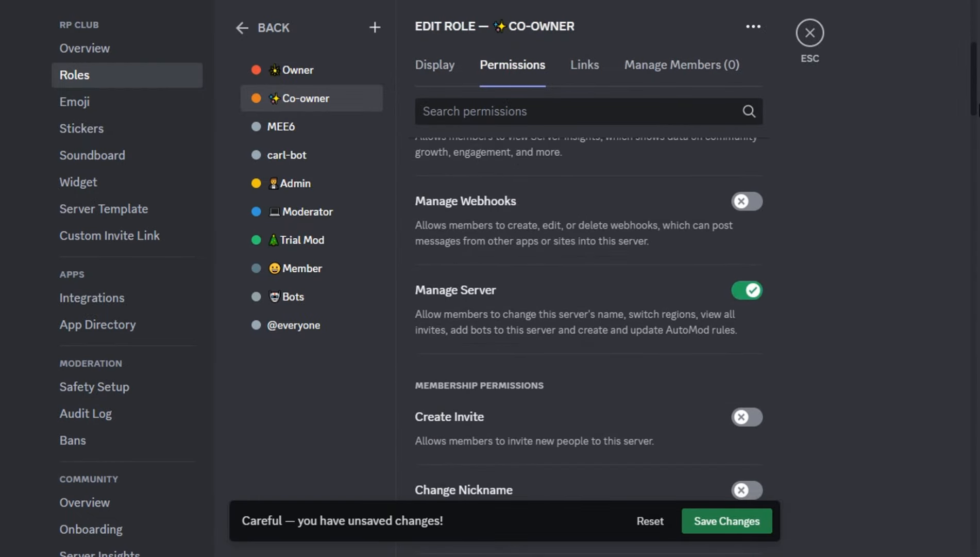
{"action": "scroll", "coordinate": [930, 46], "scroll_direction": "up", "scroll_amount": 10}
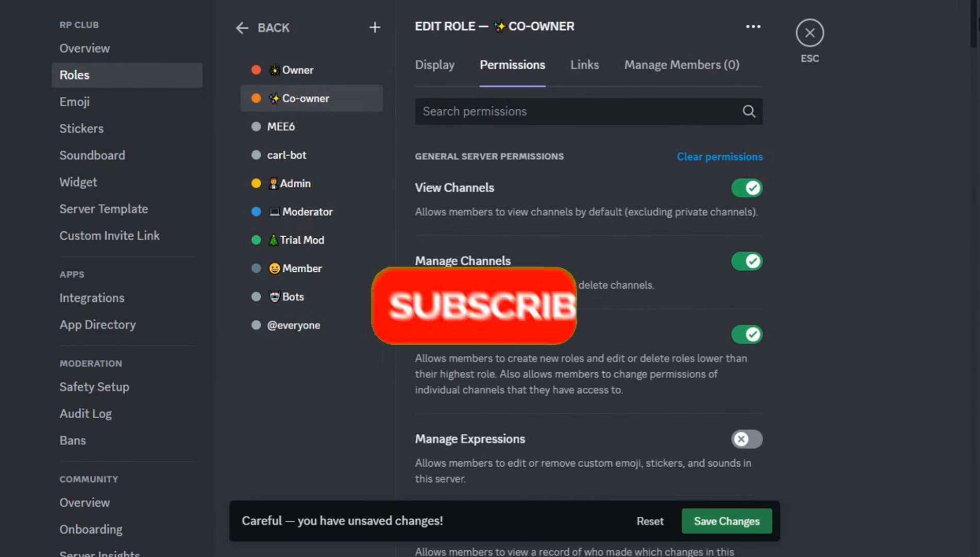
{"action": "scroll", "coordinate": [794, 232], "scroll_direction": "down", "scroll_amount": 10}
{"action": "left_click_drag", "start_coordinate": [978, 172], "coordinate": [917, 242]}
- Find and enable the Ban, Kick and Timeout Members permissions for the Co-owner role, save, and close the server settings
{"action": "left_click", "coordinate": [591, 106]}
{"action": "type", "text": "ban"}
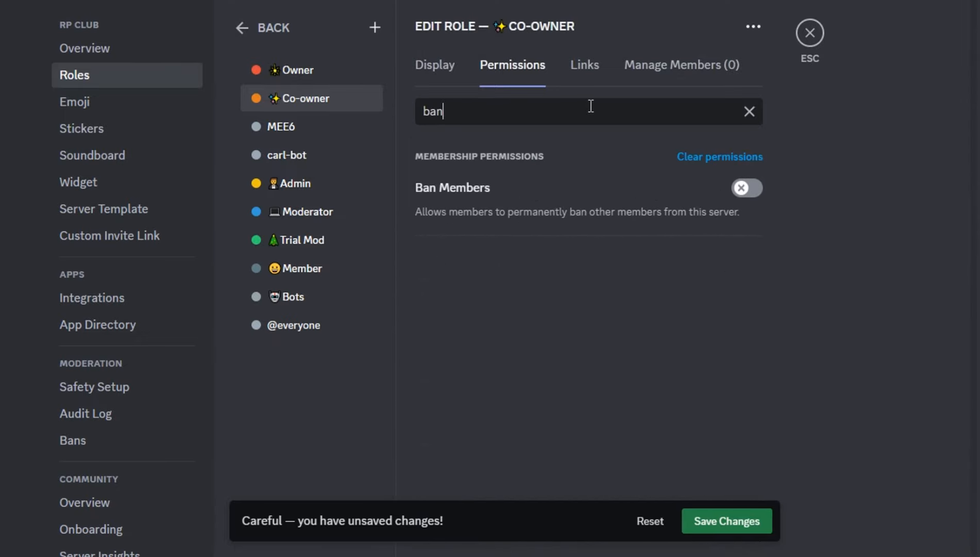
{"action": "type", "text": "kick"}
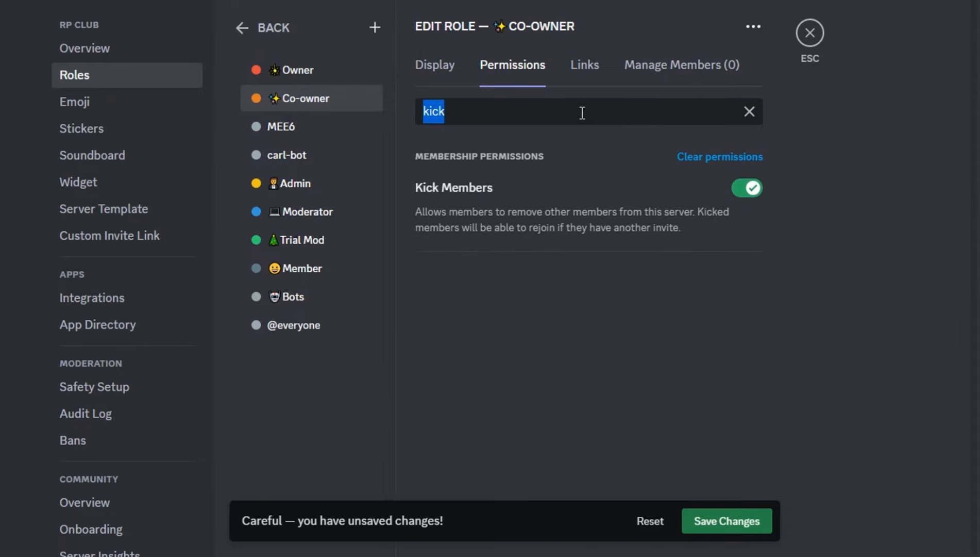
{"action": "type", "text": "time"}
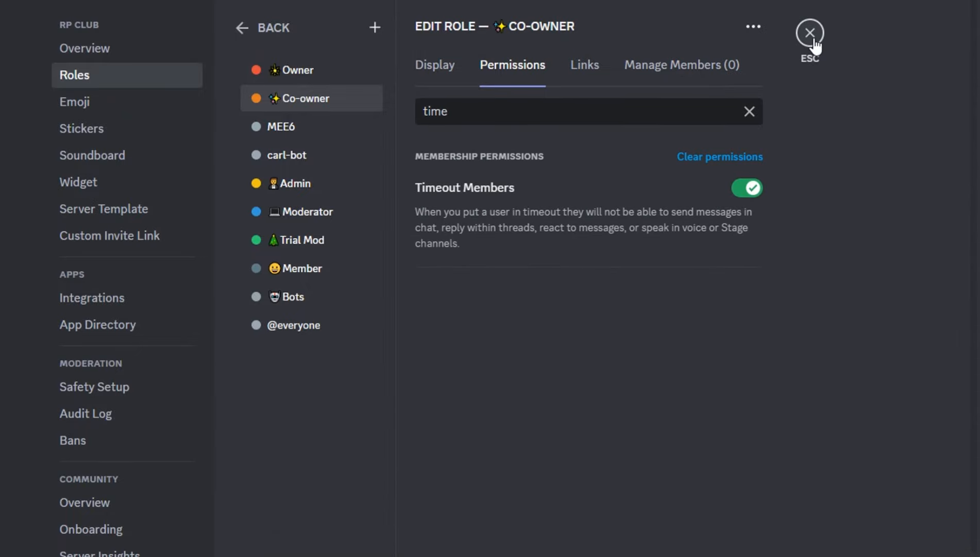
{"action": "left_click", "coordinate": [813, 35]}
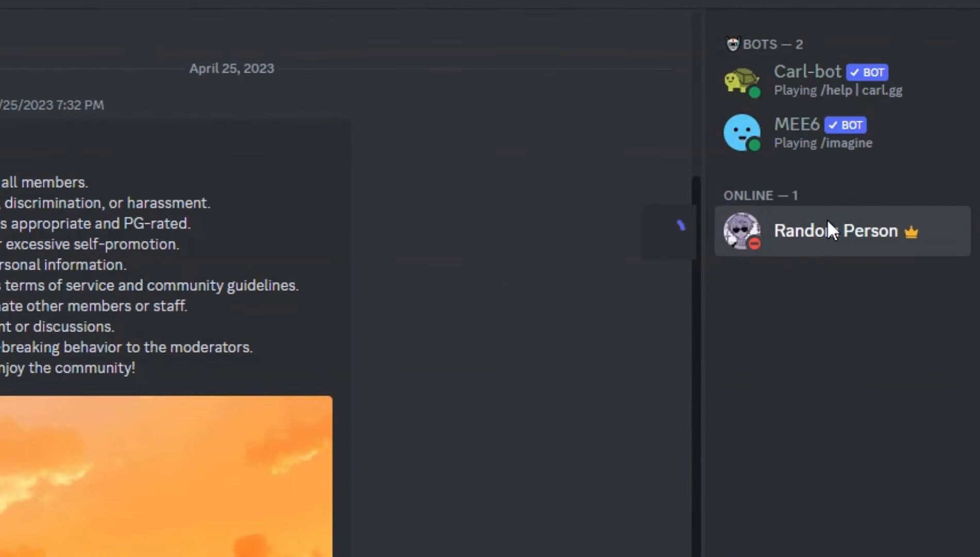
- Assign the Owner role to the server creator's account from the member list and close the profile
{"action": "left_click", "coordinate": [886, 194]}
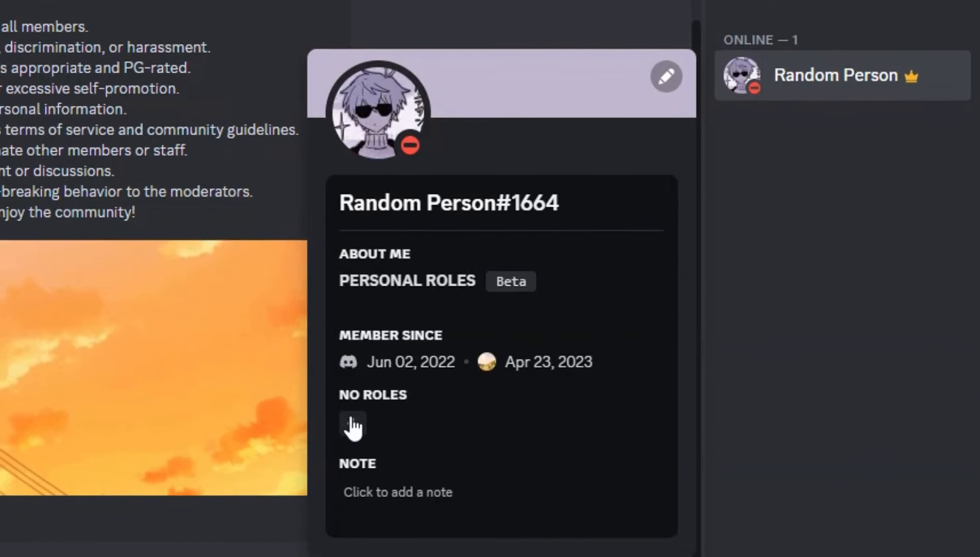
{"action": "left_click", "coordinate": [353, 502]}
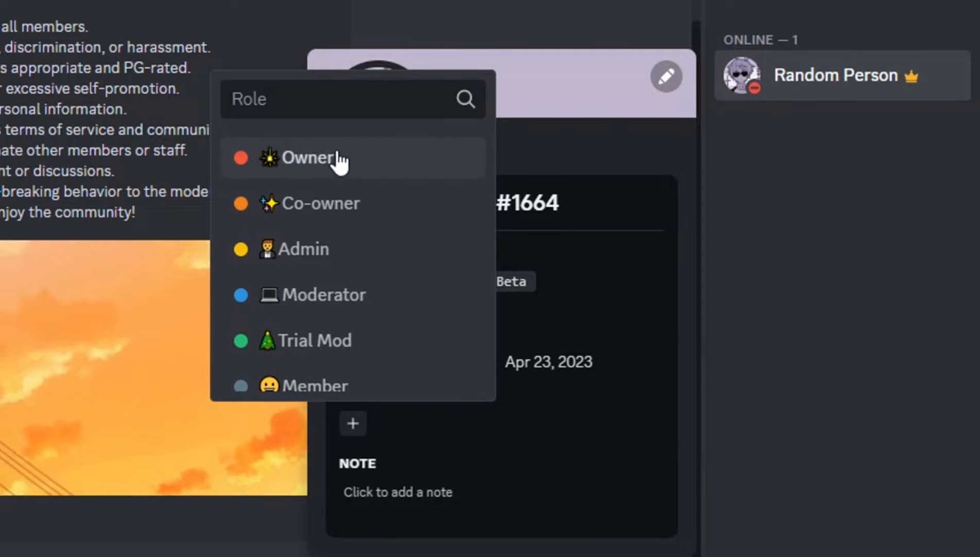
{"action": "left_click", "coordinate": [320, 152]}
{"action": "key", "text": "Escape"}
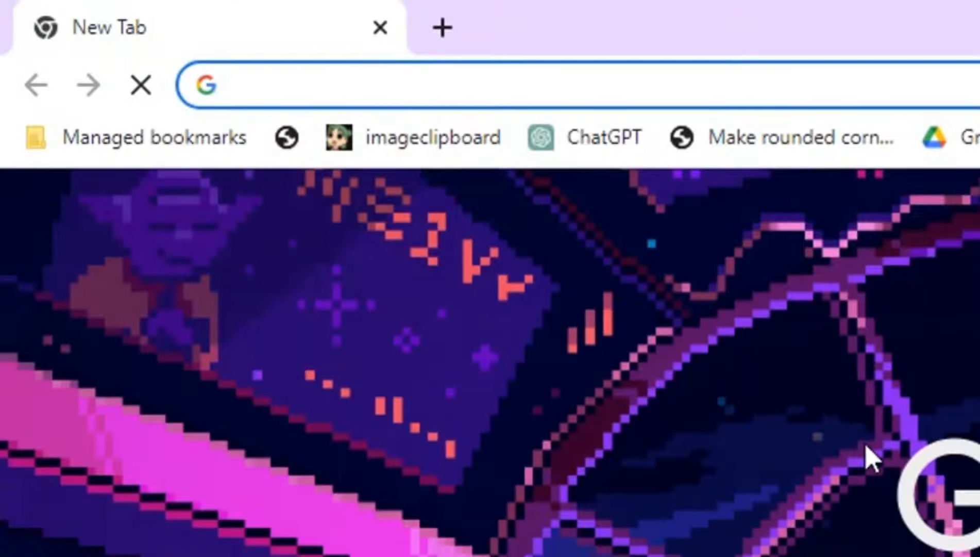
- Switch to Chrome, open emoji.gg and browse the custom emoji list
{"action": "type", "text": "emoji.gg"}
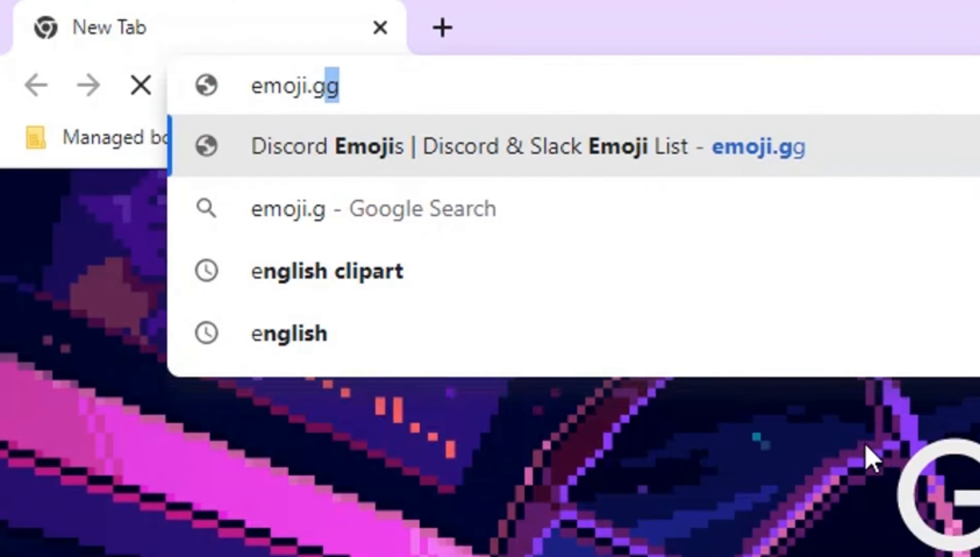
{"action": "key", "text": "Return"}
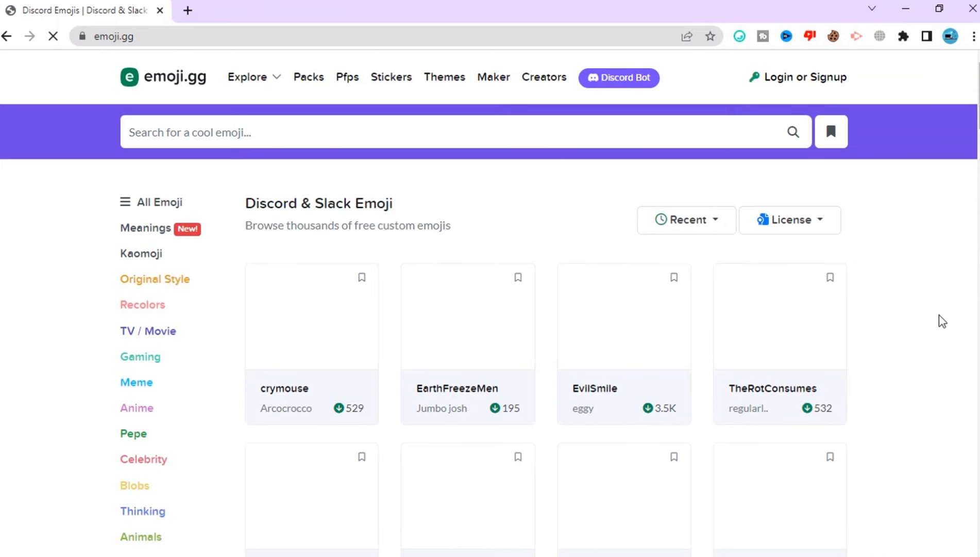
{"action": "scroll", "coordinate": [759, 268], "scroll_direction": "down", "scroll_amount": 20}
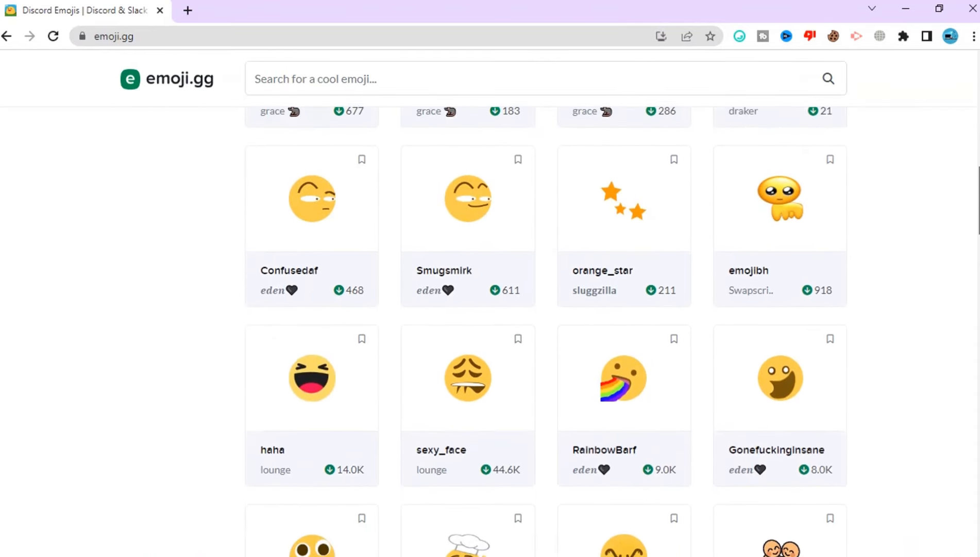
- Download the haha emoji from emoji.gg, switch to Discord and upload it to RP Club's custom emojis
{"action": "scroll", "coordinate": [820, 256], "scroll_direction": "down", "scroll_amount": 3}
{"action": "scroll", "coordinate": [819, 257], "scroll_direction": "up", "scroll_amount": 3}
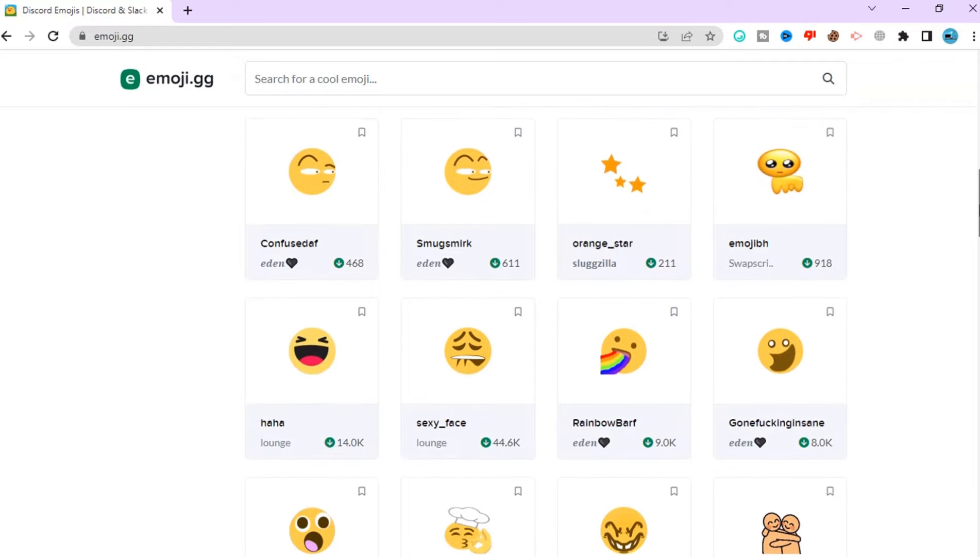
{"action": "left_click", "coordinate": [332, 450]}
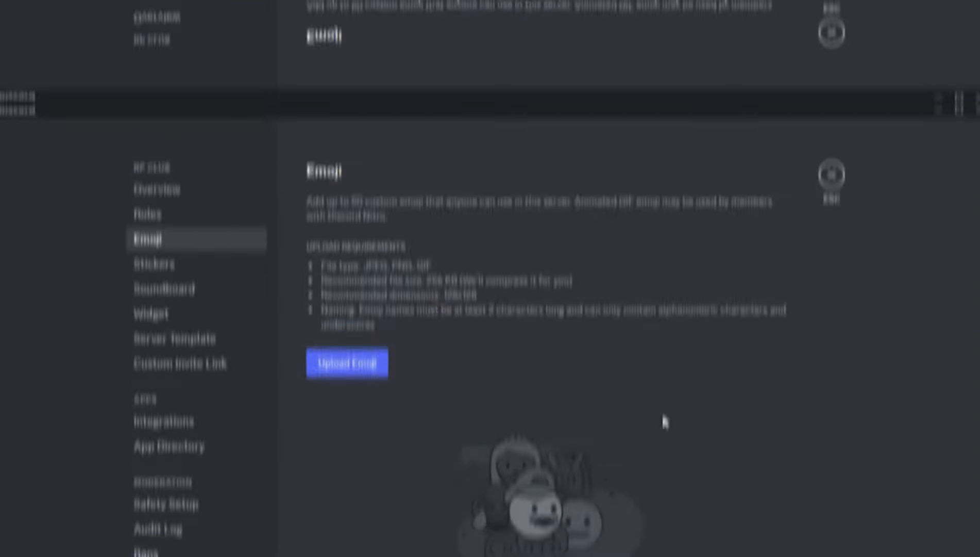
{"action": "left_click", "coordinate": [343, 260]}
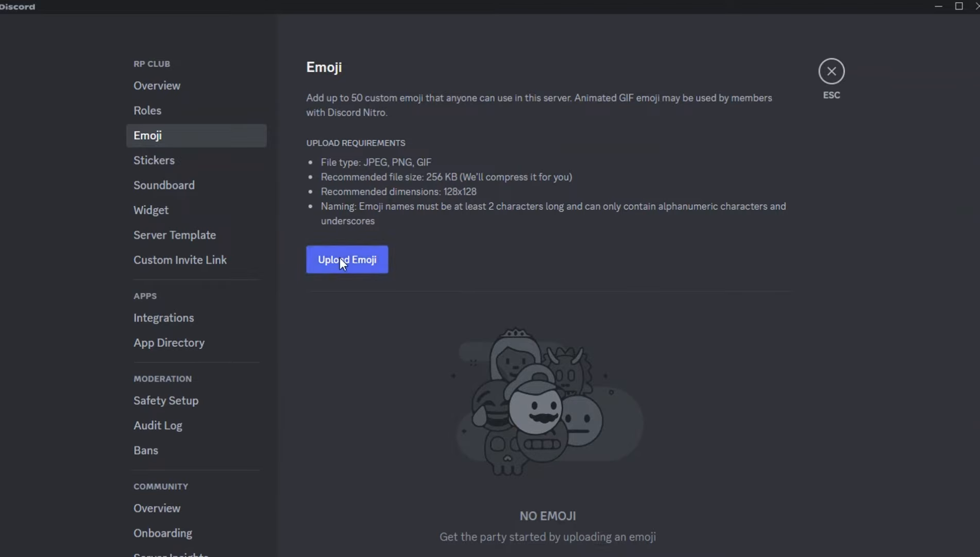
{"action": "left_click", "coordinate": [161, 139]}
{"action": "left_click", "coordinate": [366, 325]}
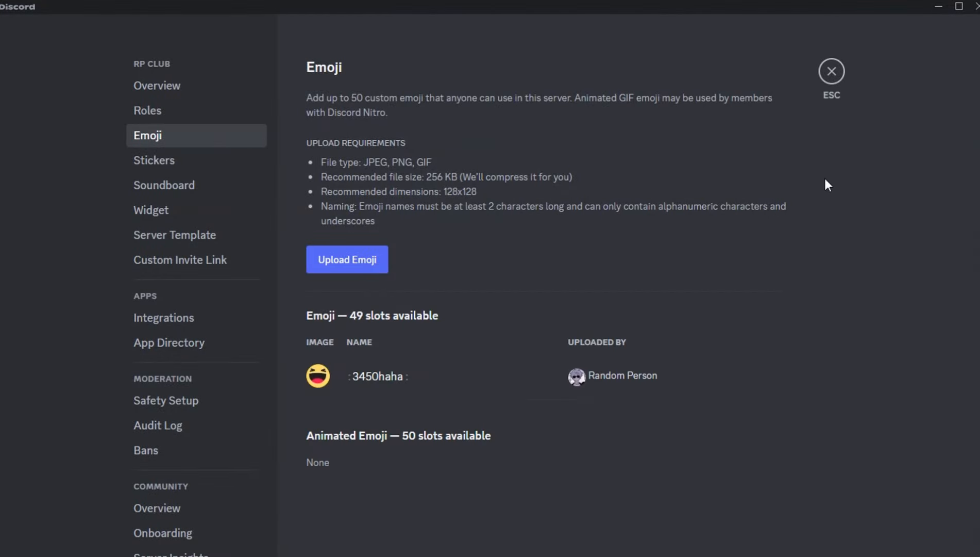
- Rename the uploaded emoji as Haha and close the server settings
{"action": "mouse_move", "coordinate": [406, 393]}
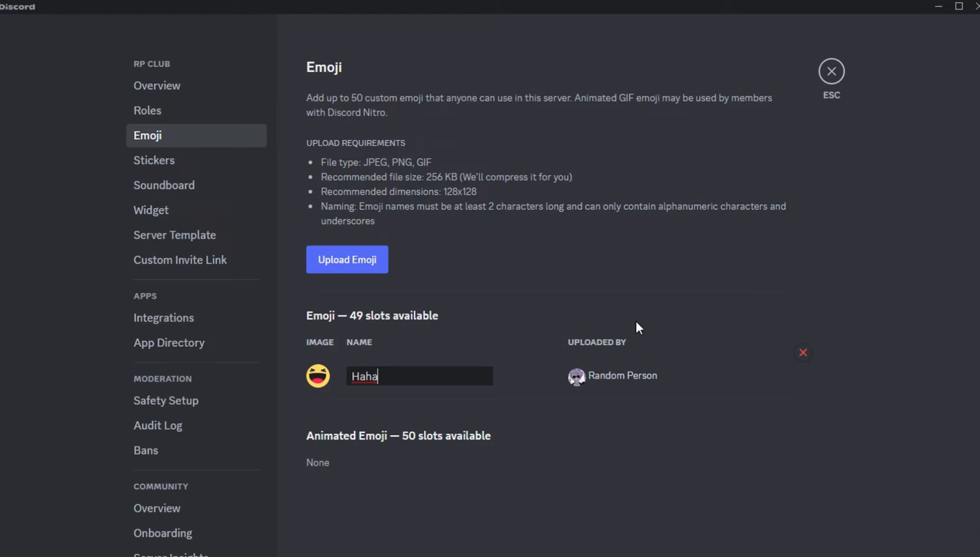
{"action": "key", "text": "Return"}
{"action": "left_click", "coordinate": [846, 68]}
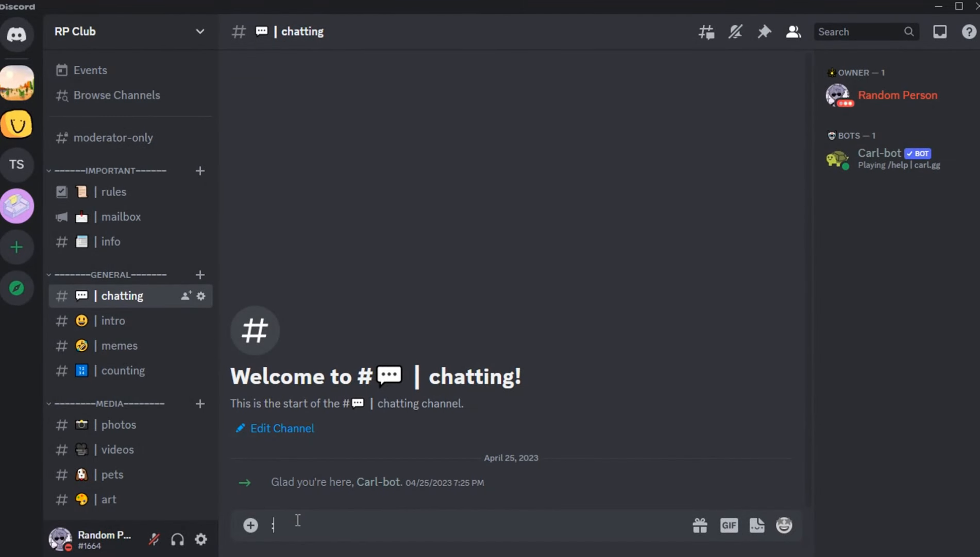
- Send the custom emoji :haha as a message in the chatting channel
{"action": "type", "text": ":haha"}
{"action": "key", "text": "Return"}
{"action": "key", "text": "Return"}
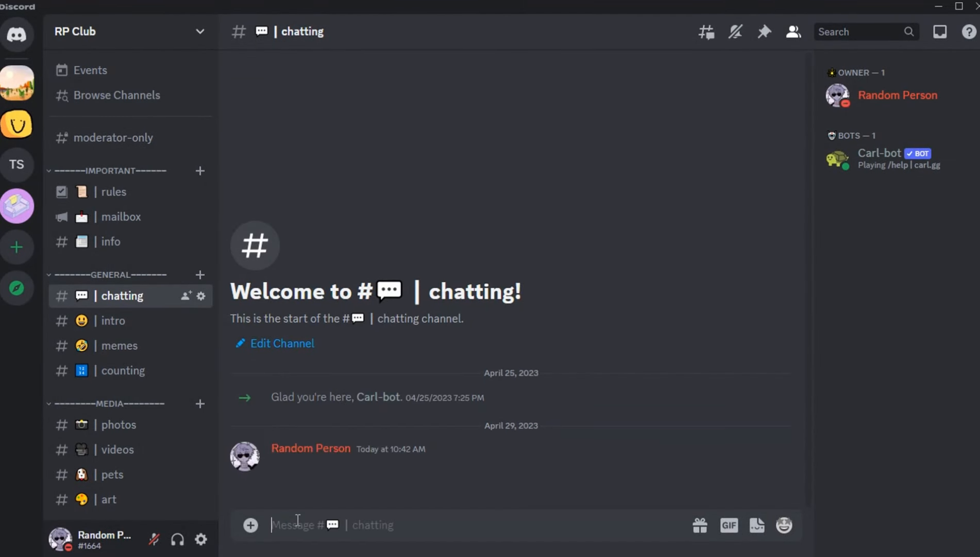
{"action": "left_click", "coordinate": [290, 478]}
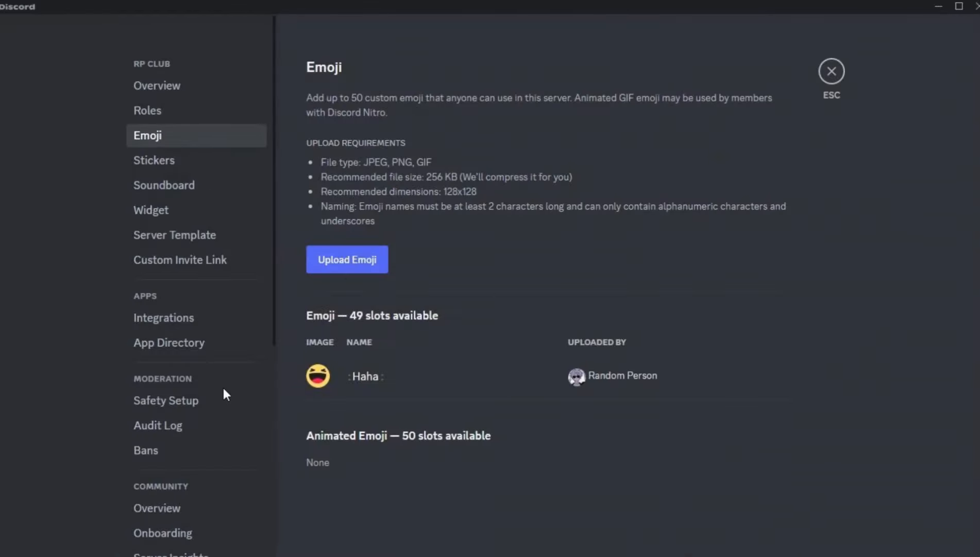
- In the server's Safety Setup, open DM and Spam Protection and start setting up the rules members must accept
{"action": "left_click", "coordinate": [204, 398]}
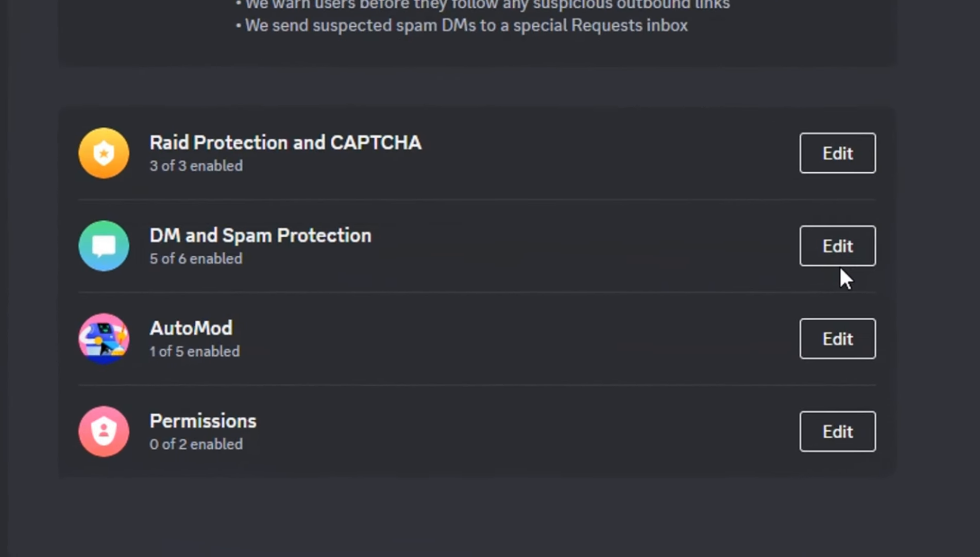
{"action": "left_click", "coordinate": [820, 275]}
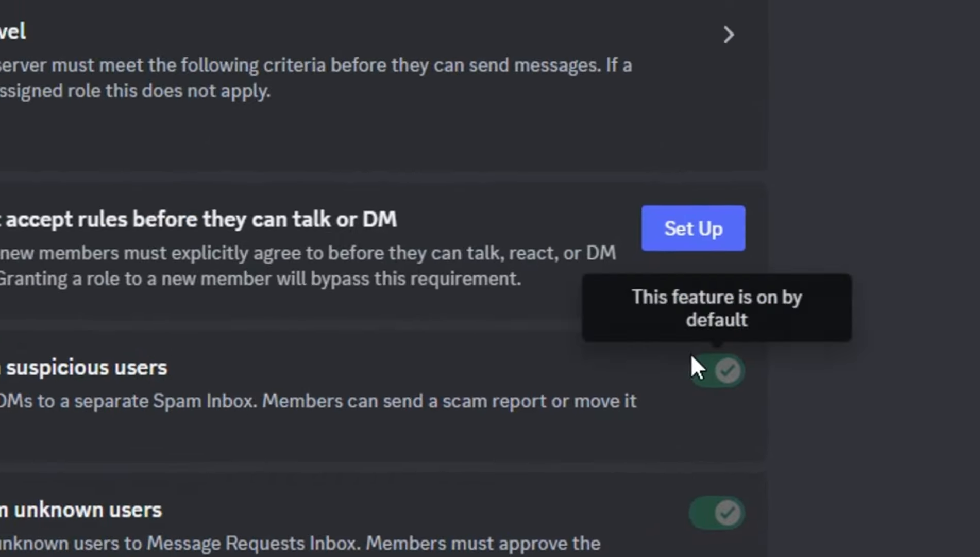
{"action": "left_click", "coordinate": [788, 129]}
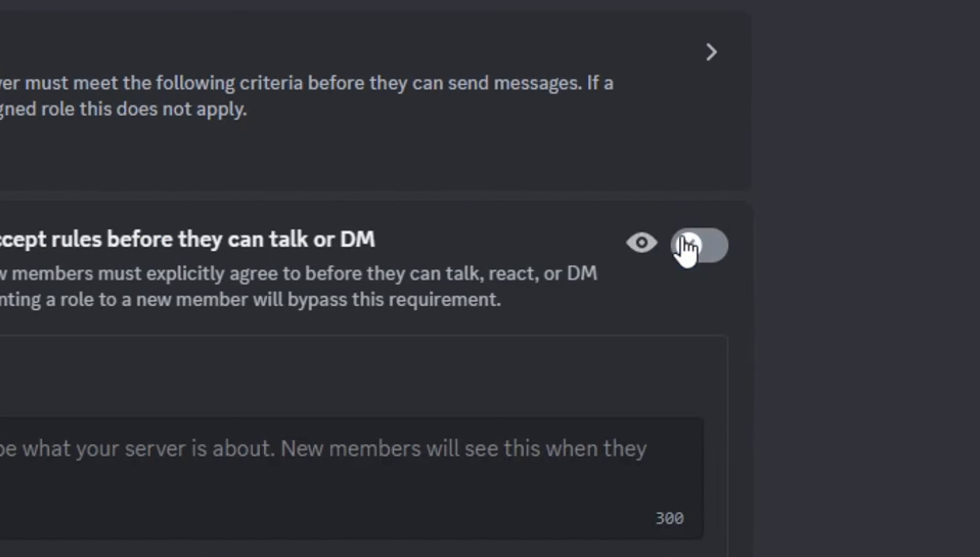
- Enter the description "Hello! Welcome to RP Club. Here, you can chat, use bots, enter giveaways and do much much more! Enjoy your stay."
{"action": "left_click", "coordinate": [135, 507]}
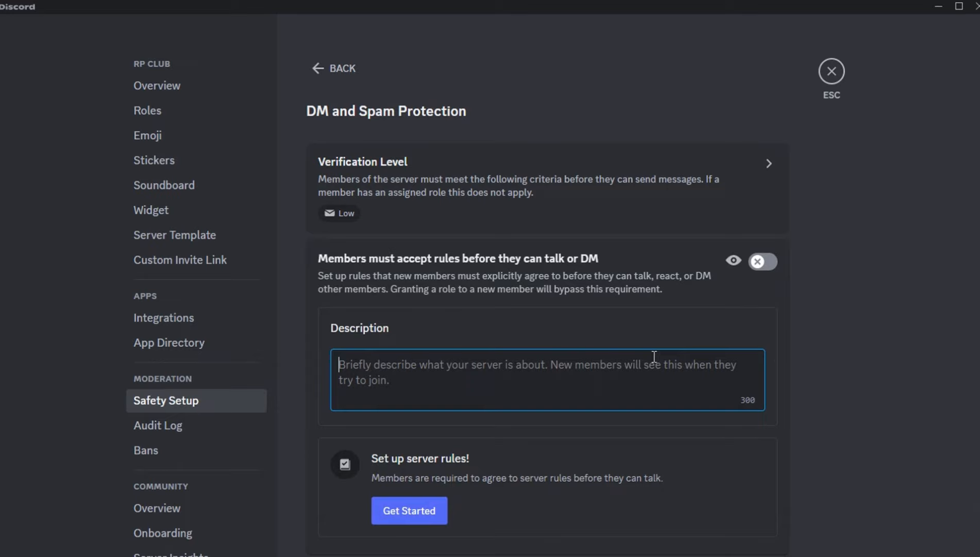
{"action": "type", "text": "Hello!"}
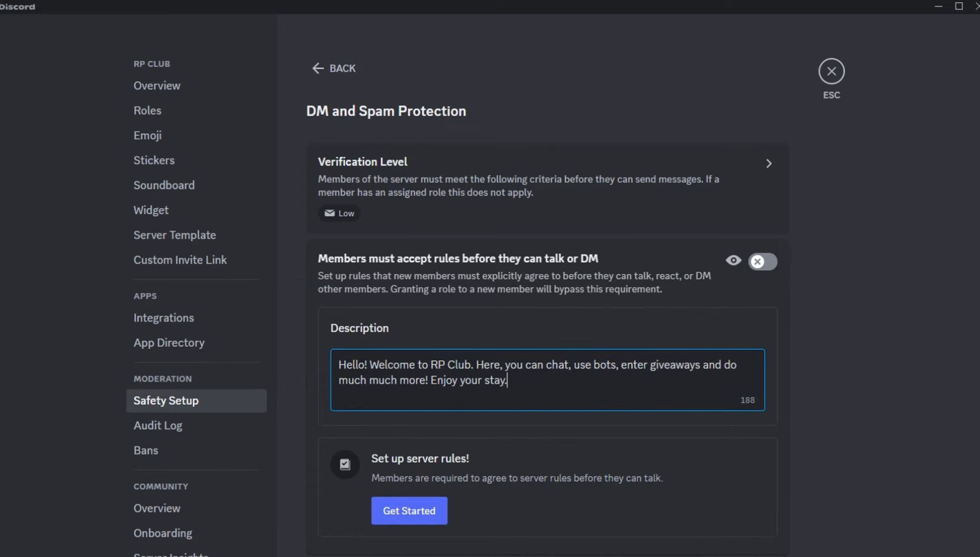
- Add the example rule "Be civil and respectful" to the server rules and save it
{"action": "scroll", "coordinate": [405, 345], "scroll_direction": "down", "scroll_amount": 3}
{"action": "left_click", "coordinate": [405, 346]}
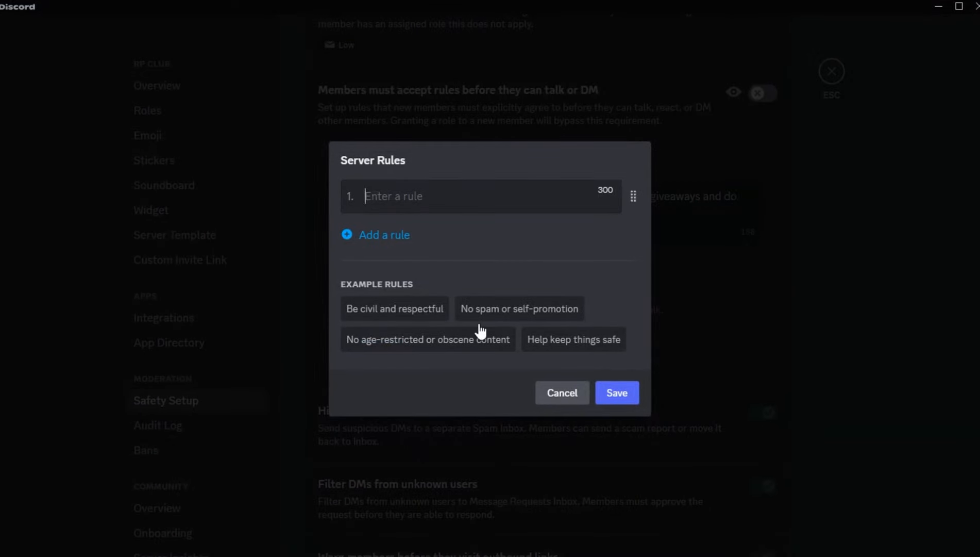
{"action": "left_click", "coordinate": [404, 308]}
{"action": "left_click", "coordinate": [614, 412]}
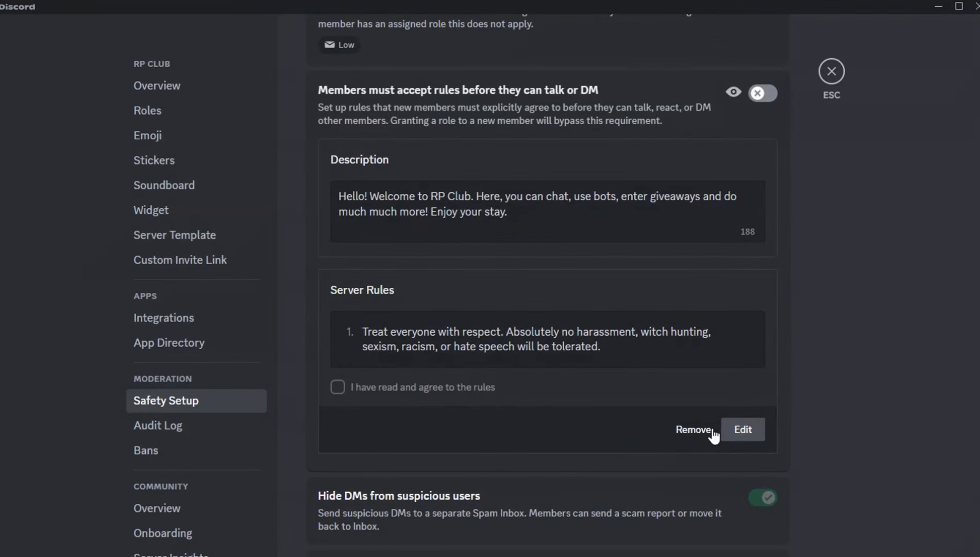
- Add the example rules on respect, spam or self-promotion, age-restricted content and keeping things safe, remove the blank extra rule, and save
{"action": "left_click", "coordinate": [743, 429]}
{"action": "left_click", "coordinate": [418, 325]}
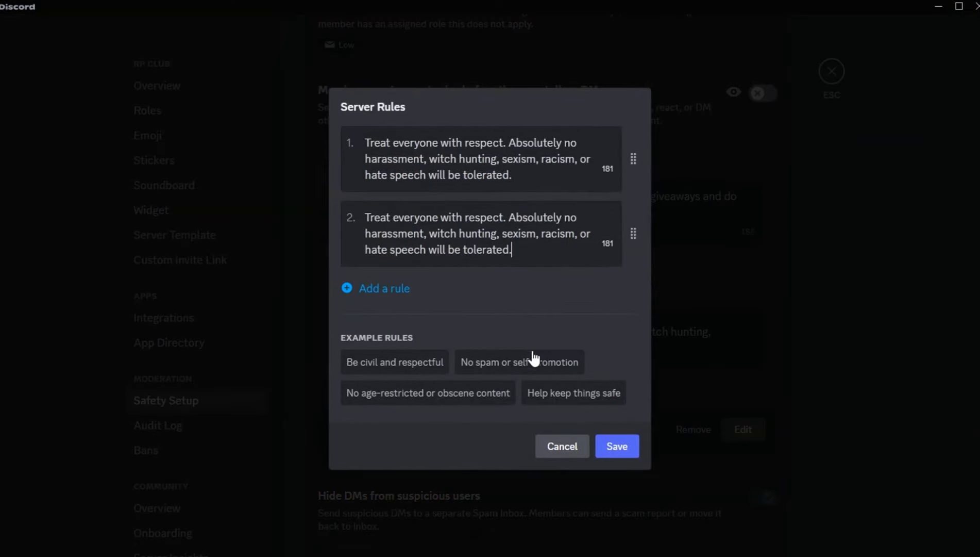
{"action": "left_click", "coordinate": [532, 354]}
{"action": "left_click", "coordinate": [446, 435]}
{"action": "scroll", "coordinate": [641, 476], "scroll_direction": "down", "scroll_amount": 1}
{"action": "left_click", "coordinate": [611, 449]}
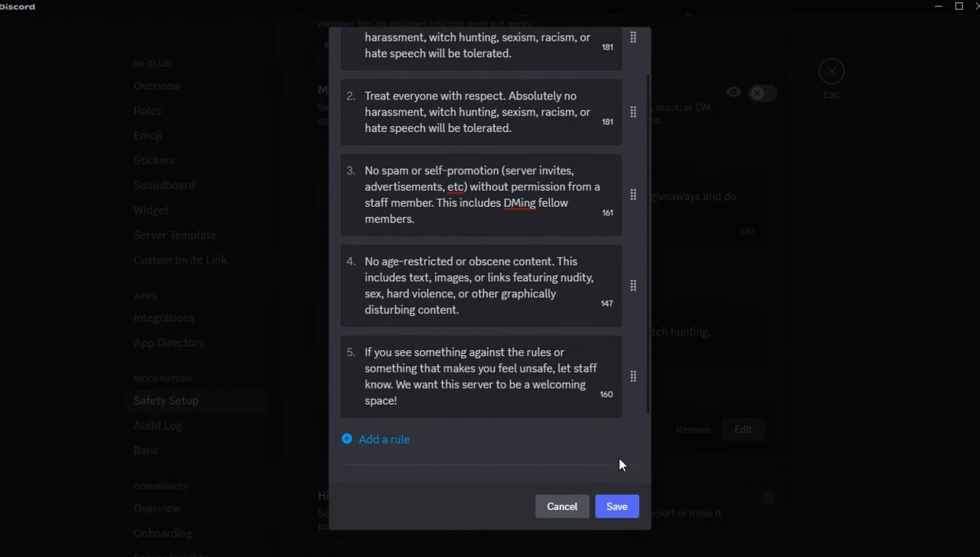
{"action": "left_click", "coordinate": [370, 441]}
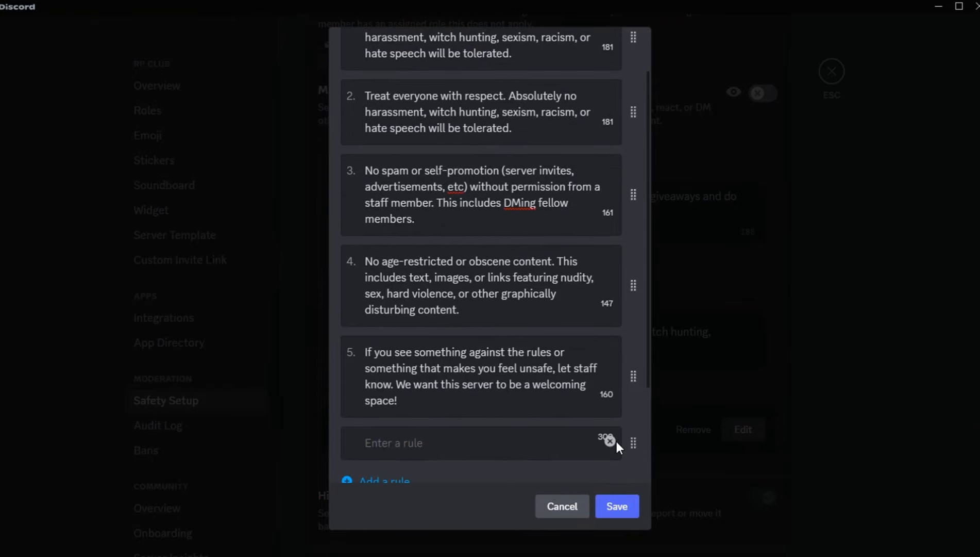
{"action": "left_click", "coordinate": [611, 441]}
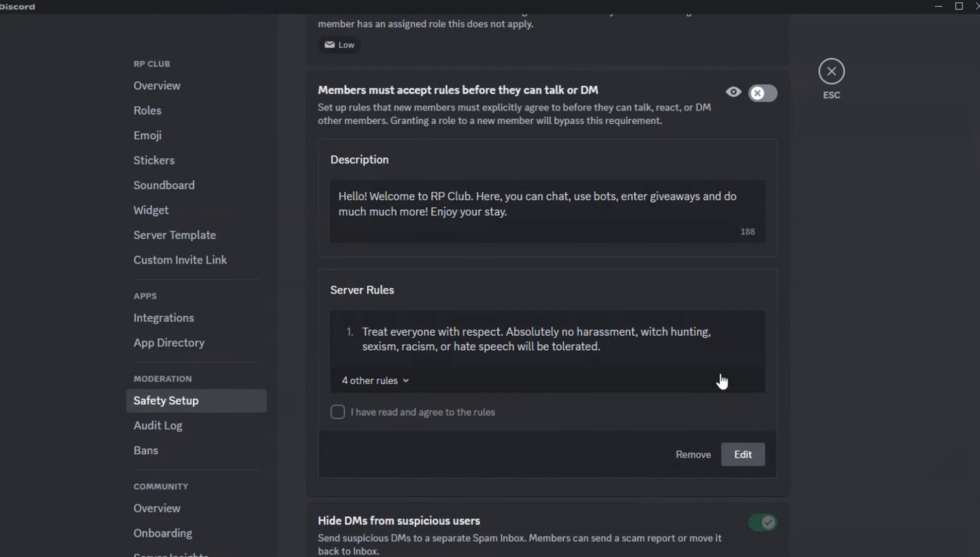
{"action": "scroll", "coordinate": [955, 281], "scroll_direction": "up", "scroll_amount": 4}
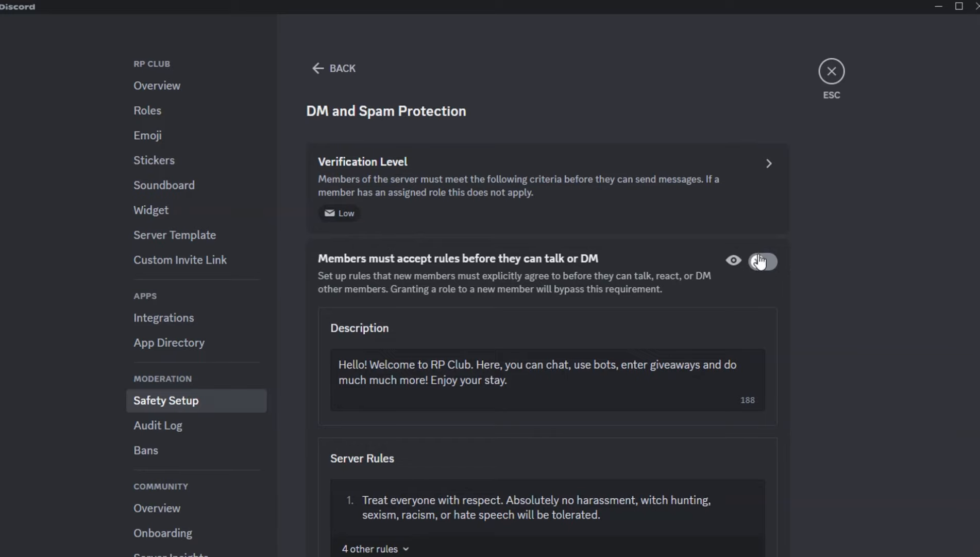
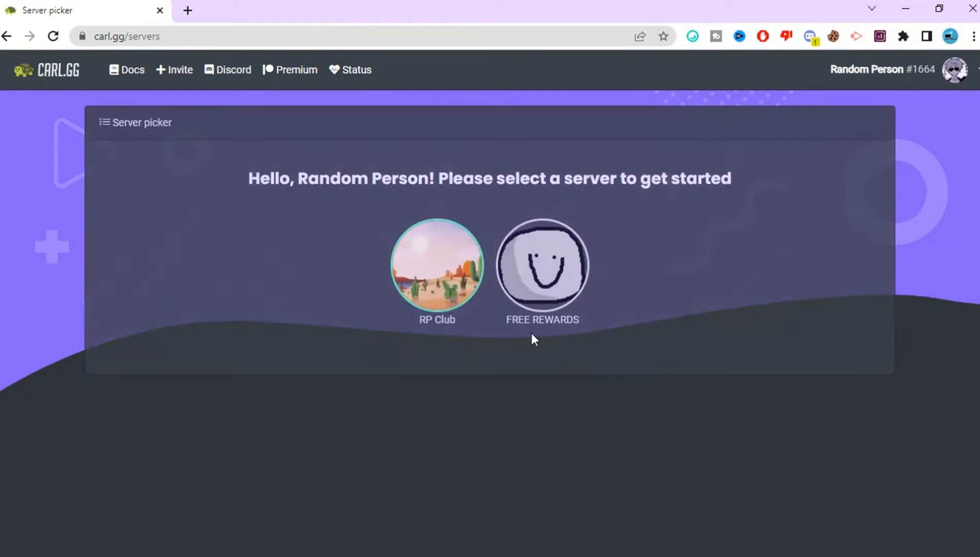
- Select RP Club in the Carl-bot web dashboard and open its embed builder to create an embed
{"action": "left_click", "coordinate": [450, 287]}
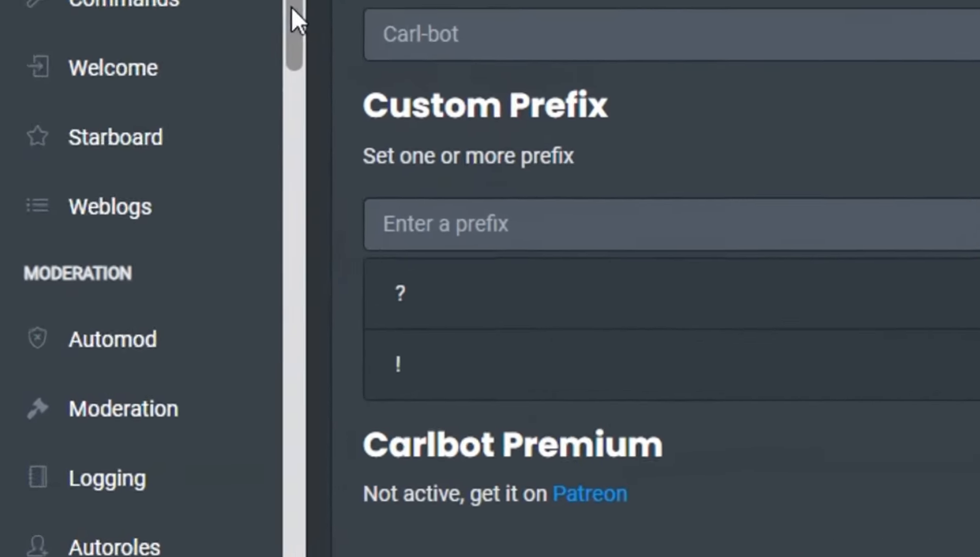
{"action": "left_click_drag", "start_coordinate": [127, 211], "coordinate": [138, 403]}
{"action": "scroll", "coordinate": [325, 423], "scroll_direction": "down", "scroll_amount": 3}
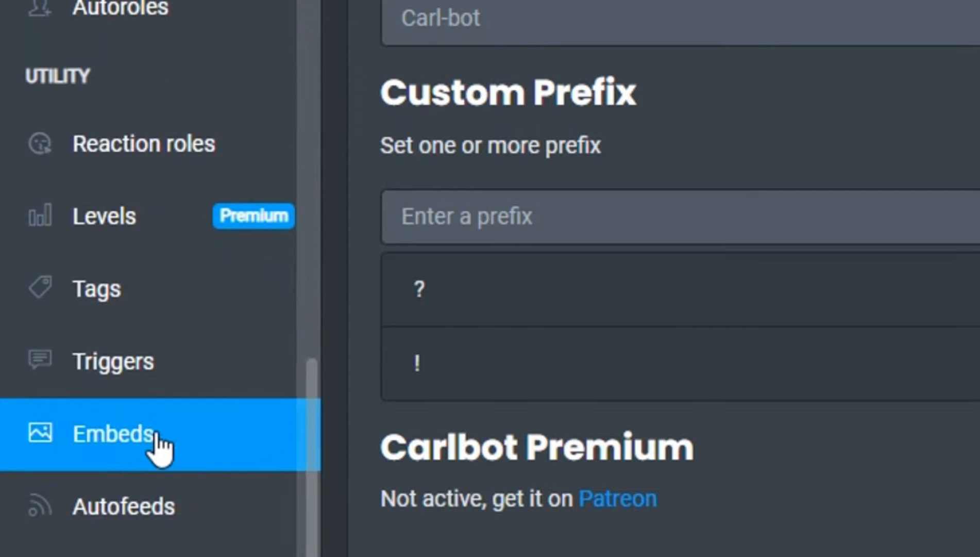
{"action": "left_click", "coordinate": [109, 438]}
{"action": "left_click", "coordinate": [735, 110]}
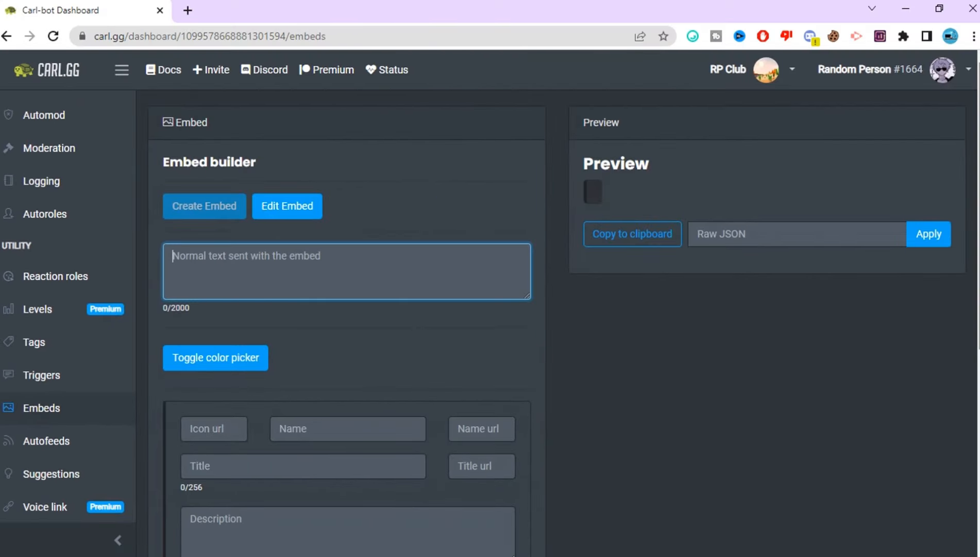
- Title the embed "Rules 📜" and go to its description
{"action": "scroll", "coordinate": [556, 319], "scroll_direction": "down", "scroll_amount": 1}
{"action": "scroll", "coordinate": [557, 319], "scroll_direction": "up", "scroll_amount": 1}
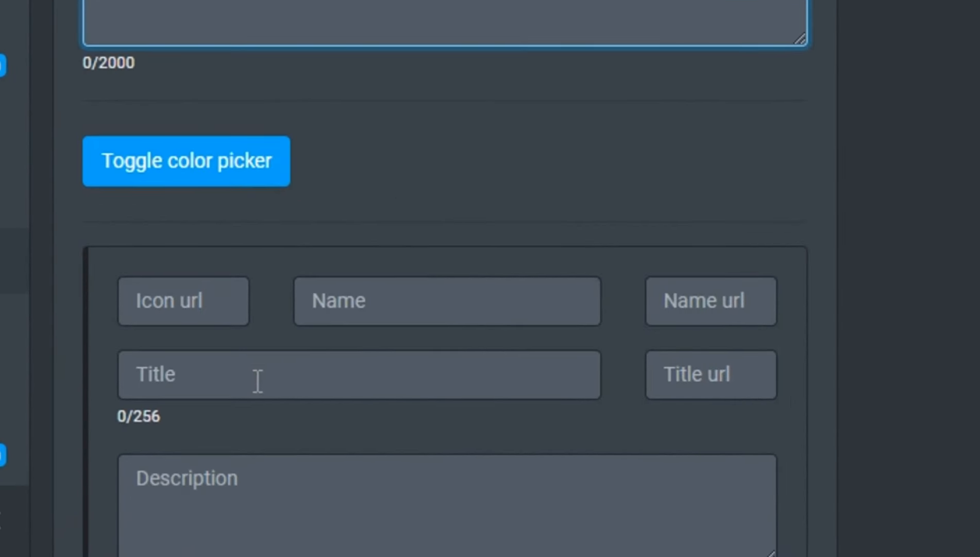
{"action": "left_click", "coordinate": [256, 381]}
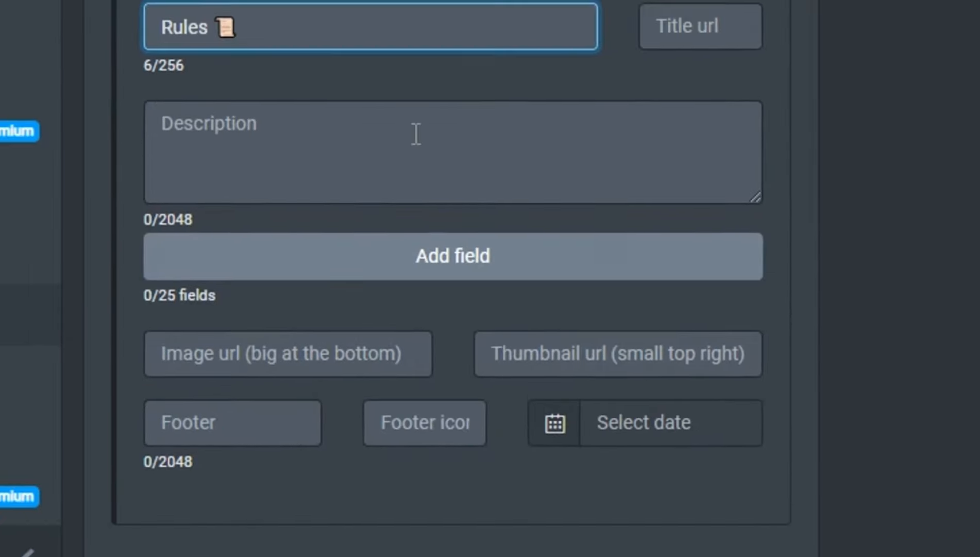
{"action": "left_click", "coordinate": [408, 485]}
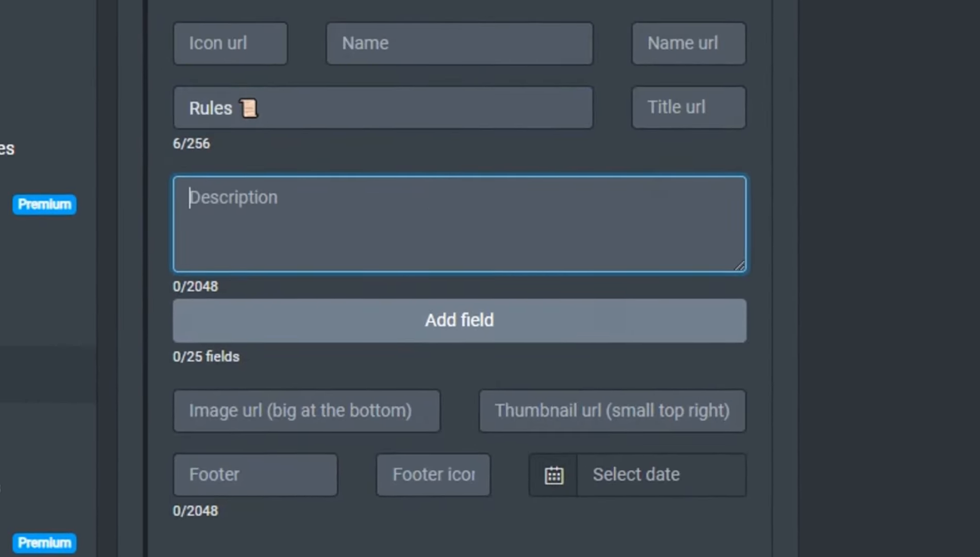
- Set the embed's colour to orange with the color picker and close the picker
{"action": "scroll", "coordinate": [366, 203], "scroll_direction": "up", "scroll_amount": 1}
{"action": "left_click", "coordinate": [306, 206]}
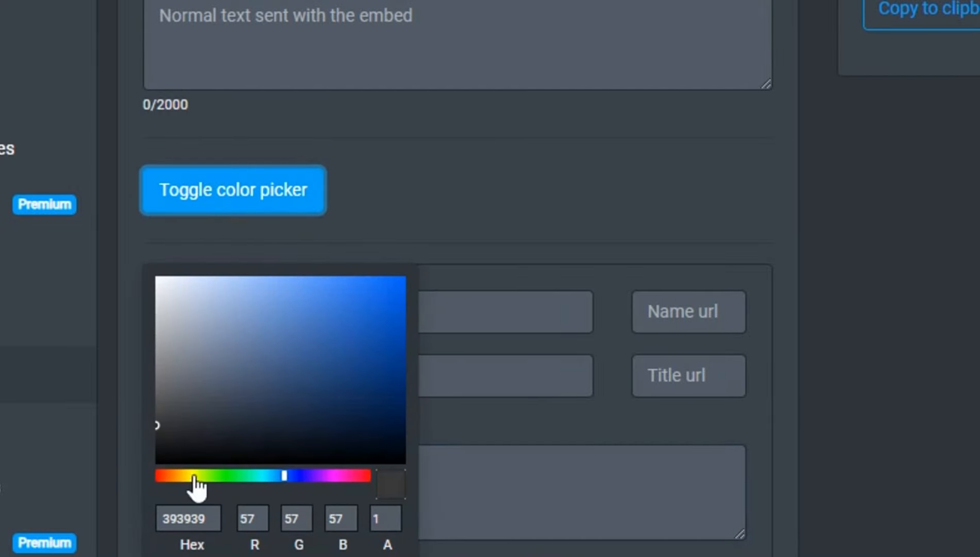
{"action": "left_click_drag", "start_coordinate": [194, 475], "coordinate": [178, 476]}
{"action": "left_click", "coordinate": [390, 192]}
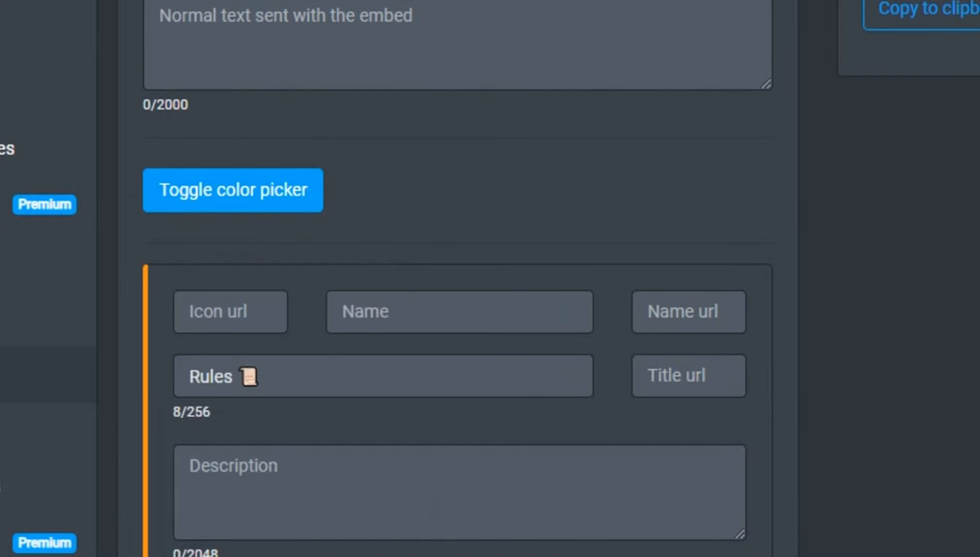
- Paste the copied list of server rules into the embed's description
{"action": "scroll", "coordinate": [596, 337], "scroll_direction": "down", "scroll_amount": 2}
{"action": "left_click", "coordinate": [501, 416]}
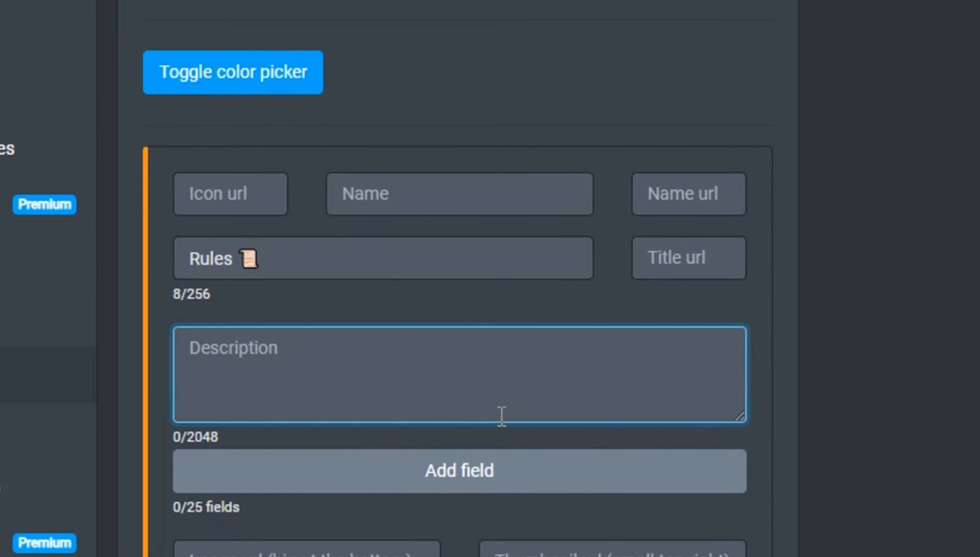
{"action": "key", "text": "ctrl+v"}
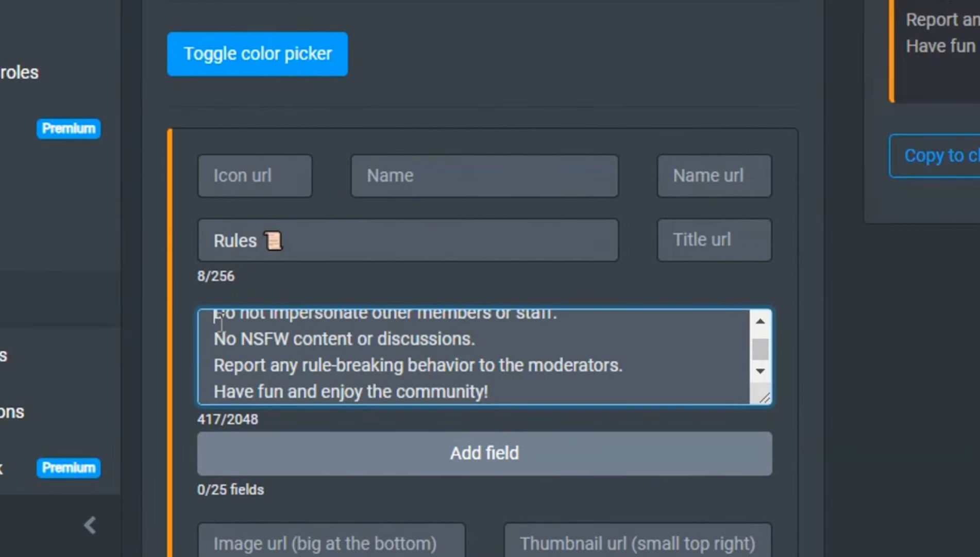
- Number the opening rules in the embed description up to 4, from respect through no spamming or self-promotion
{"action": "scroll", "coordinate": [221, 322], "scroll_direction": "up", "scroll_amount": 3}
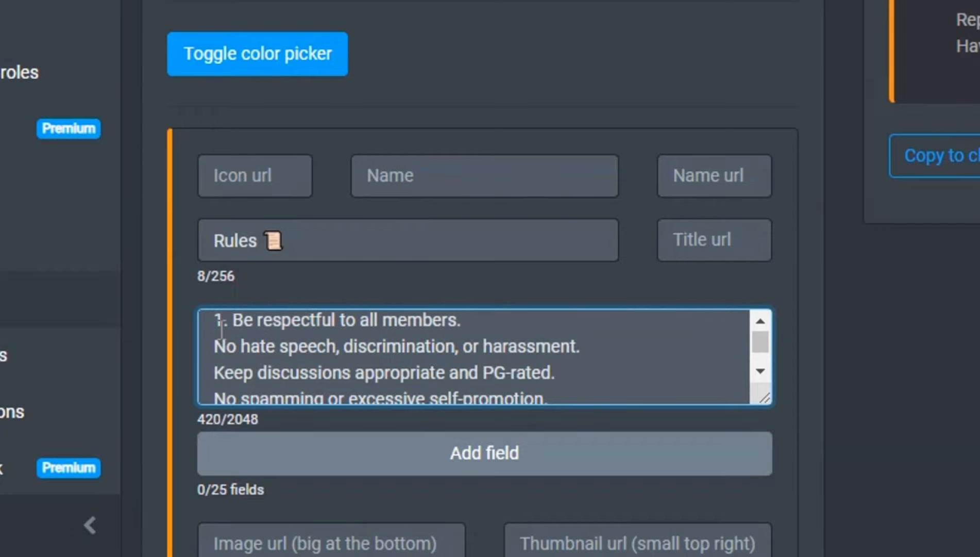
{"action": "left_click", "coordinate": [216, 346]}
{"action": "type", "text": "2."}
{"action": "left_click", "coordinate": [215, 372]}
{"action": "type", "text": "3."}
{"action": "left_click", "coordinate": [215, 397]}
{"action": "type", "text": "4."}
- Number the following rules 5 to 9 in the embed description, from not sharing personal information to reporting rule-breaking
{"action": "left_click", "coordinate": [214, 338]}
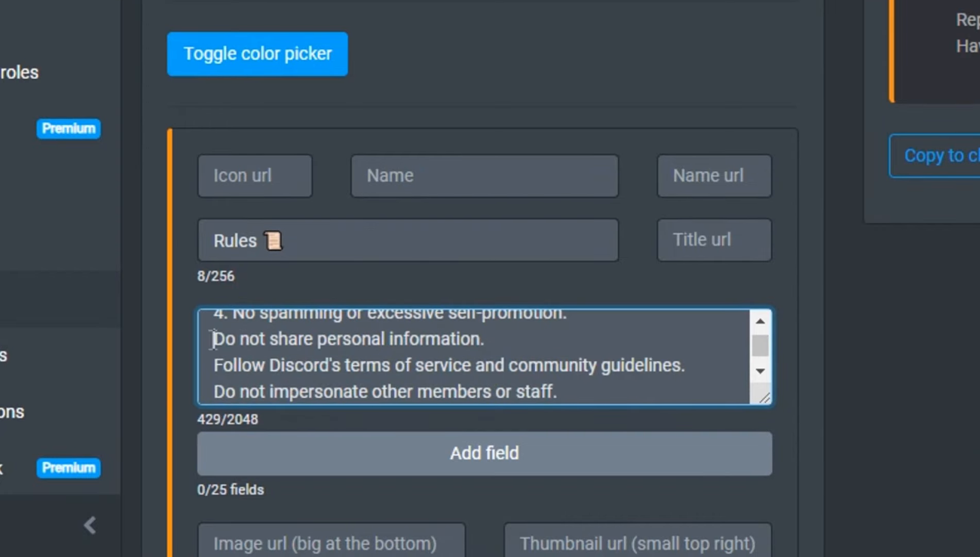
{"action": "key", "text": "Down"}
{"action": "key", "text": "Down"}
{"action": "left_click", "coordinate": [219, 367]}
{"action": "type", "text": "8."}
{"action": "key", "text": "Down"}
{"action": "key", "text": "Down"}
{"action": "left_click", "coordinate": [219, 367]}
{"action": "type", "text": "9."}
{"action": "left_click", "coordinate": [220, 390]}
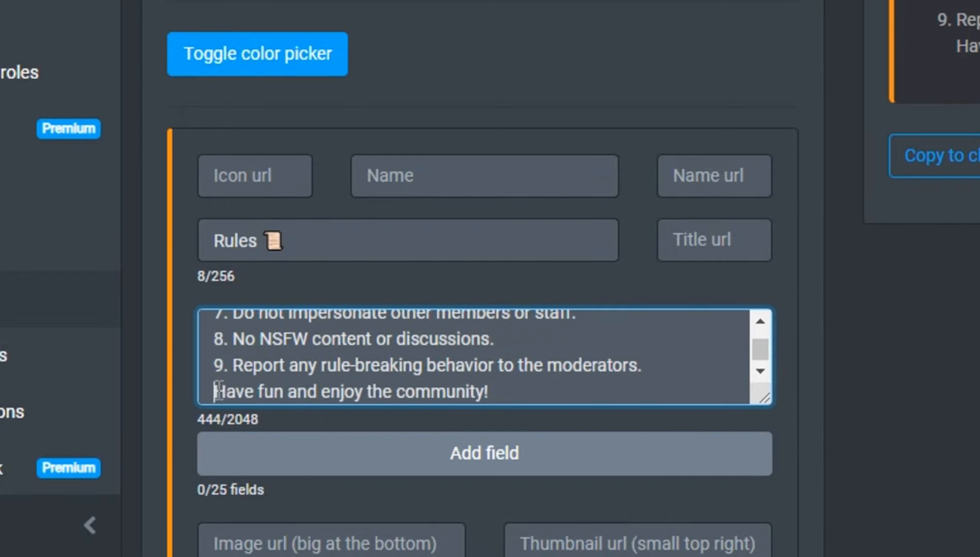
{"action": "scroll", "coordinate": [485, 279], "scroll_direction": "down", "scroll_amount": 1}
{"action": "scroll", "coordinate": [484, 278], "scroll_direction": "up", "scroll_amount": 3}
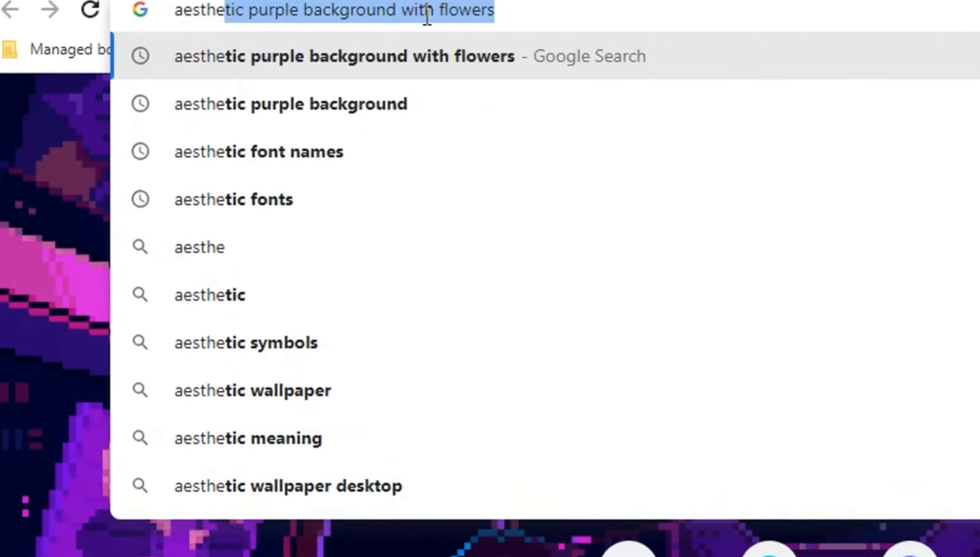
- Search Google Images for "aesthetic gif" and preview the purple cloud result
{"action": "type", "text": "tic gif"}
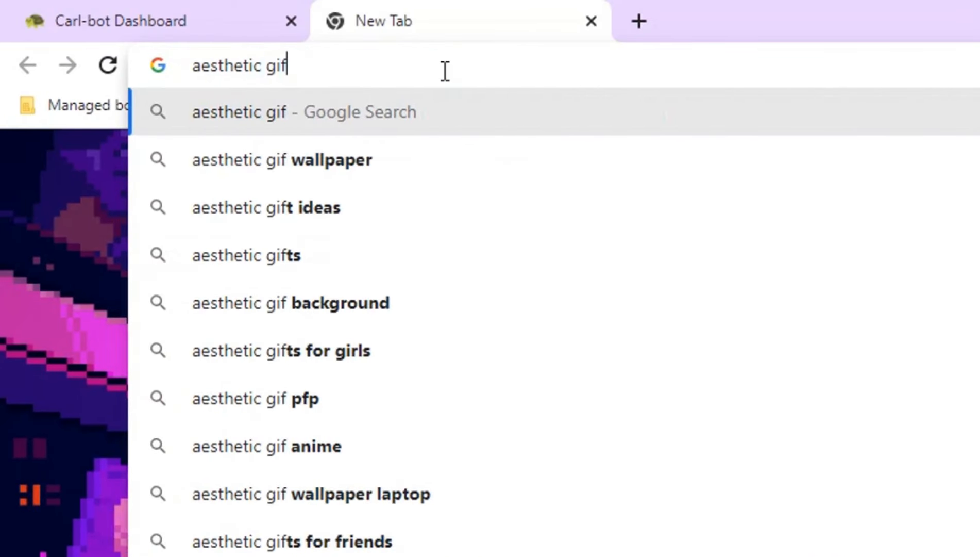
{"action": "key", "text": "Return"}
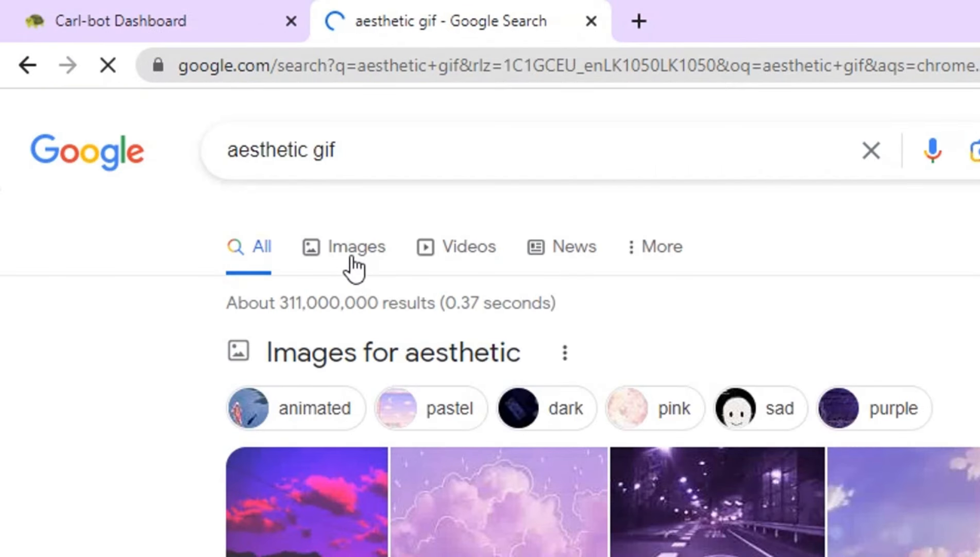
{"action": "left_click", "coordinate": [352, 252]}
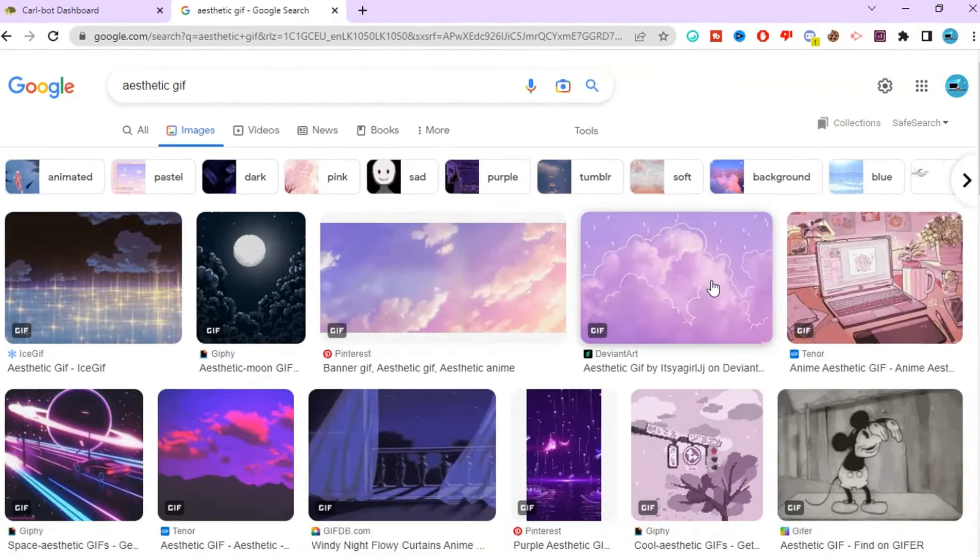
{"action": "left_click", "coordinate": [713, 287]}
{"action": "left_click", "coordinate": [925, 119]}
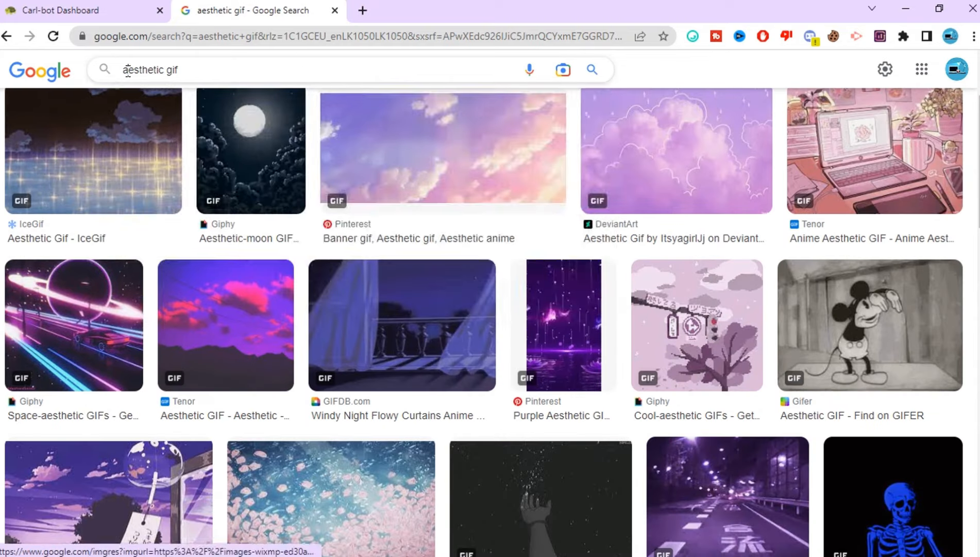
- Refine the image search to "aesthetic orange gif" and copy the image address of Tenor's orange sky GIF
{"action": "left_click", "coordinate": [169, 68]}
{"action": "type", "text": "orange"}
{"action": "key", "text": "Return"}
{"action": "left_click", "coordinate": [474, 304]}
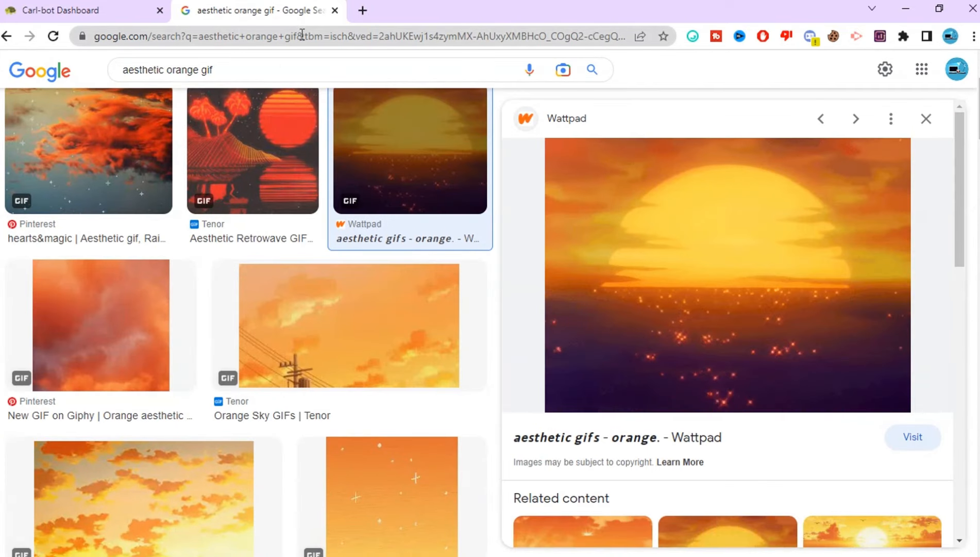
{"action": "left_click", "coordinate": [385, 328]}
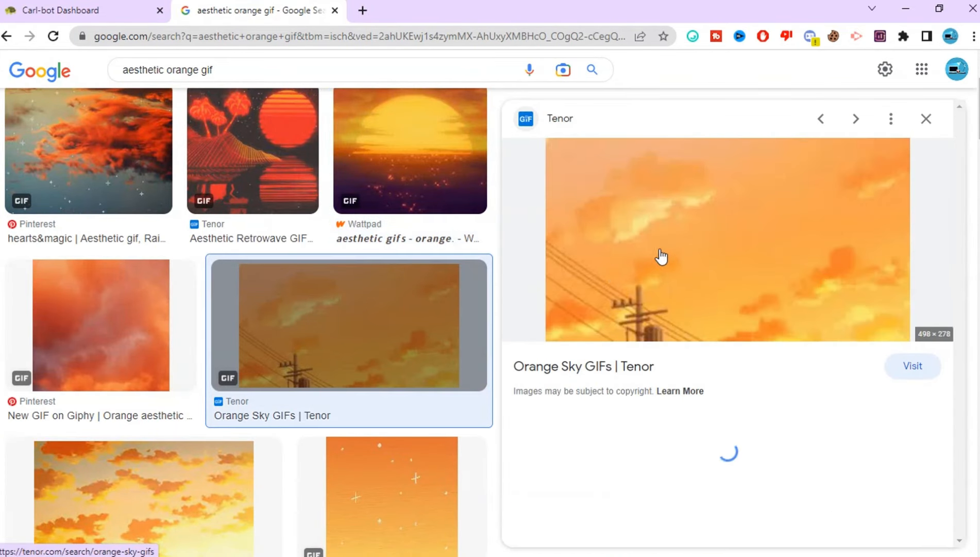
{"action": "right_click", "coordinate": [801, 272]}
{"action": "left_click", "coordinate": [854, 473]}
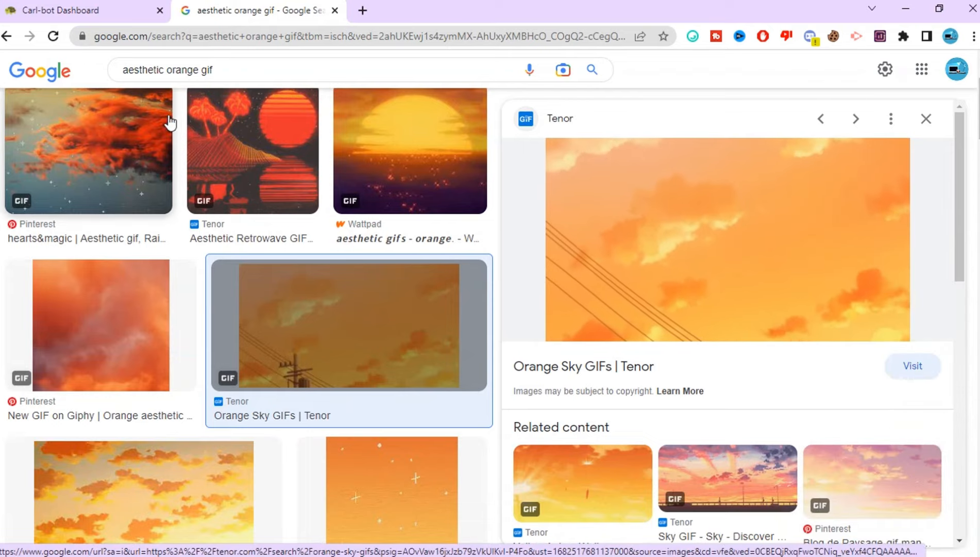
- Add the copied GIF address as the Carl-bot embed's image and set its footer to "- Staff of the server"
{"action": "left_click", "coordinate": [121, 12]}
{"action": "key", "text": "ctrl+v"}
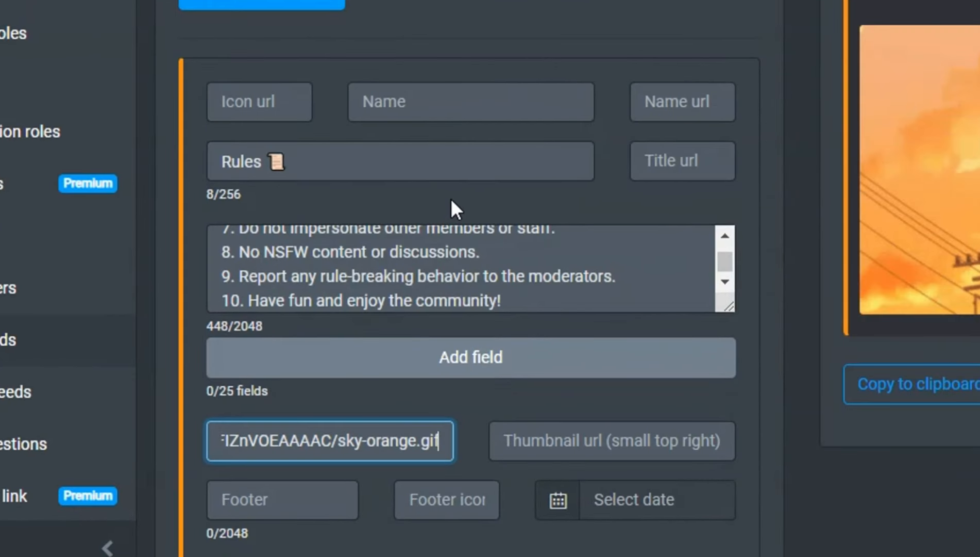
{"action": "scroll", "coordinate": [451, 201], "scroll_direction": "down", "scroll_amount": 2}
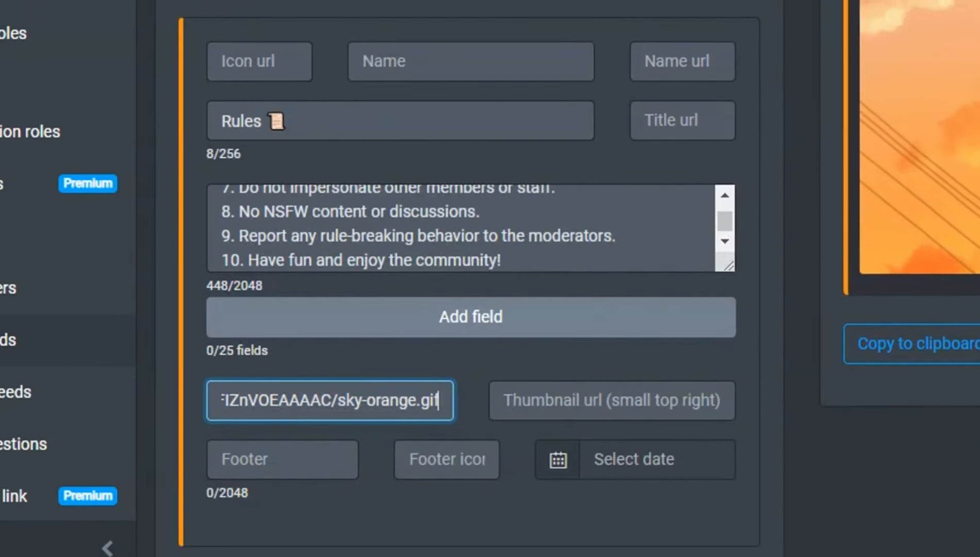
{"action": "left_click", "coordinate": [312, 402]}
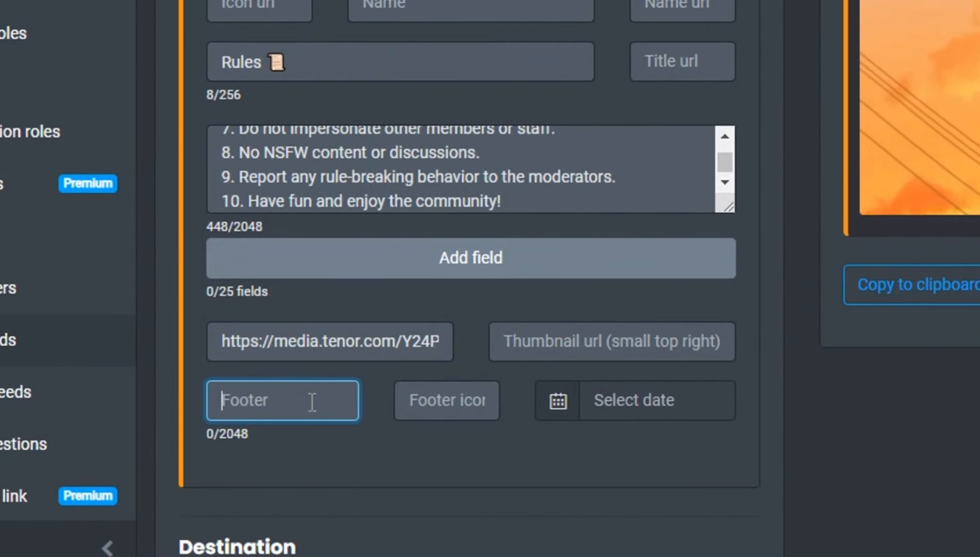
{"action": "type", "text": "- Staff of the"}
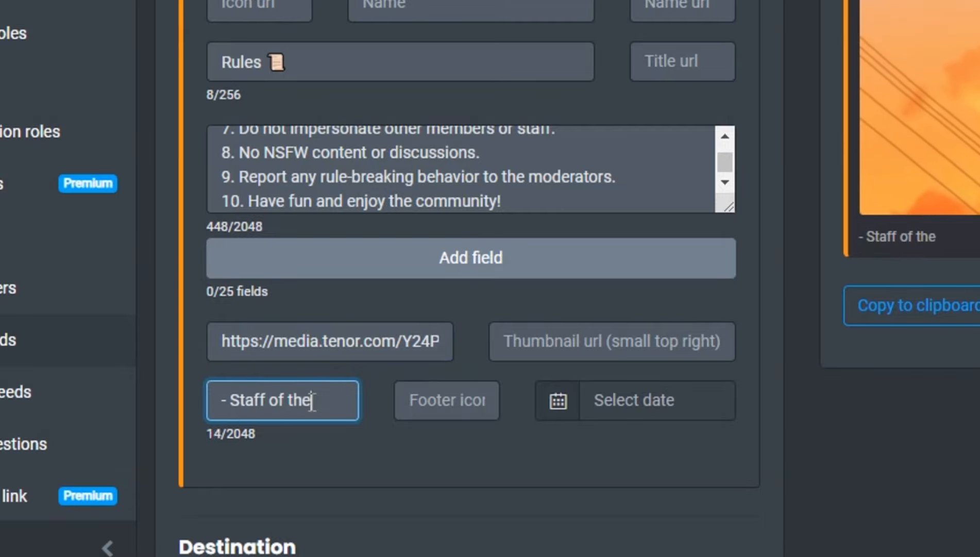
{"action": "type", "text": " server"}
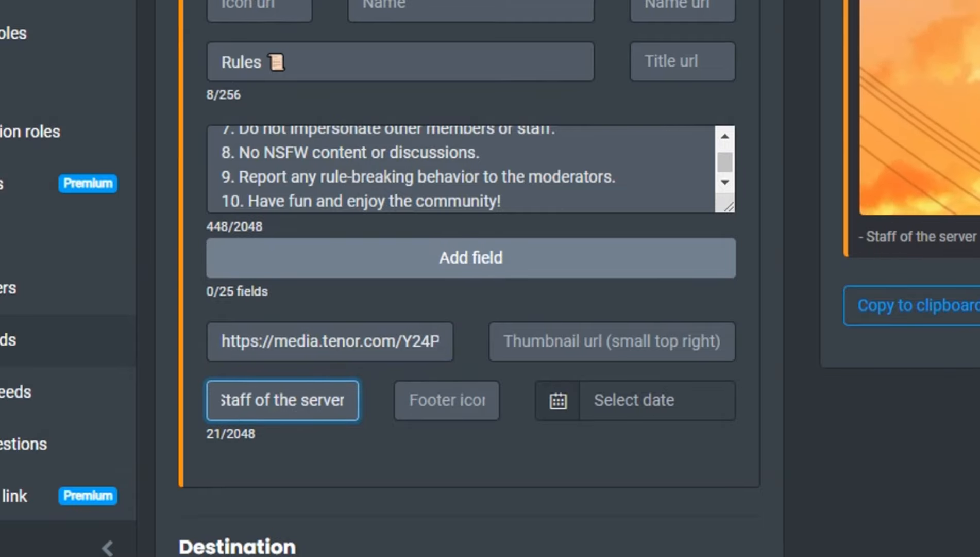
- Choose the rules channel as the embed's destination, post it and view the posted message in Discord
{"action": "scroll", "coordinate": [469, 279], "scroll_direction": "up", "scroll_amount": 4}
{"action": "scroll", "coordinate": [469, 278], "scroll_direction": "down", "scroll_amount": 5}
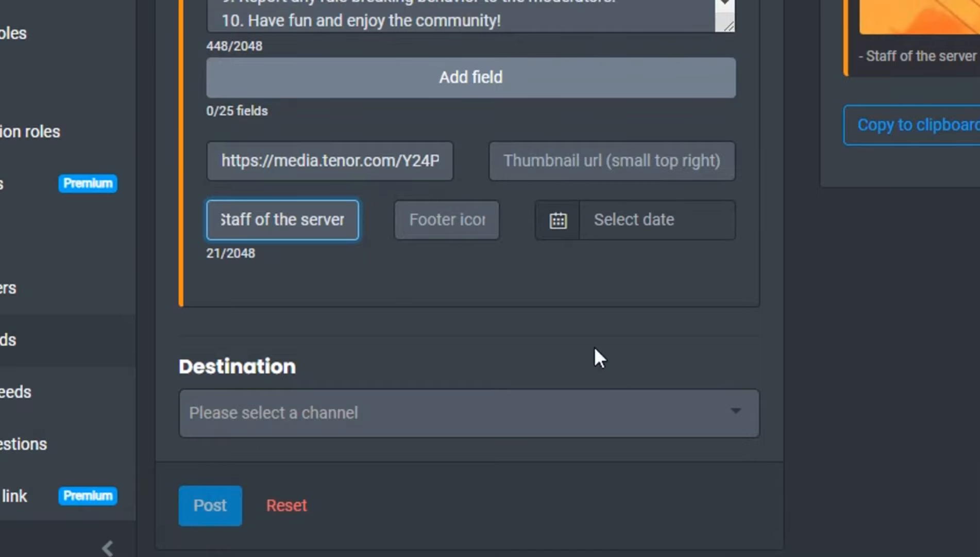
{"action": "left_click", "coordinate": [654, 397]}
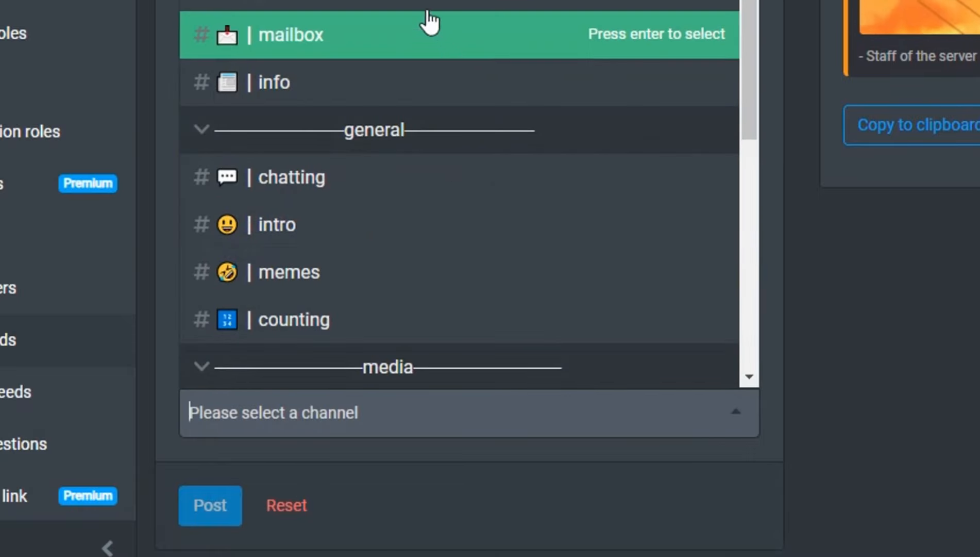
{"action": "left_click", "coordinate": [412, 4]}
{"action": "left_click", "coordinate": [219, 507]}
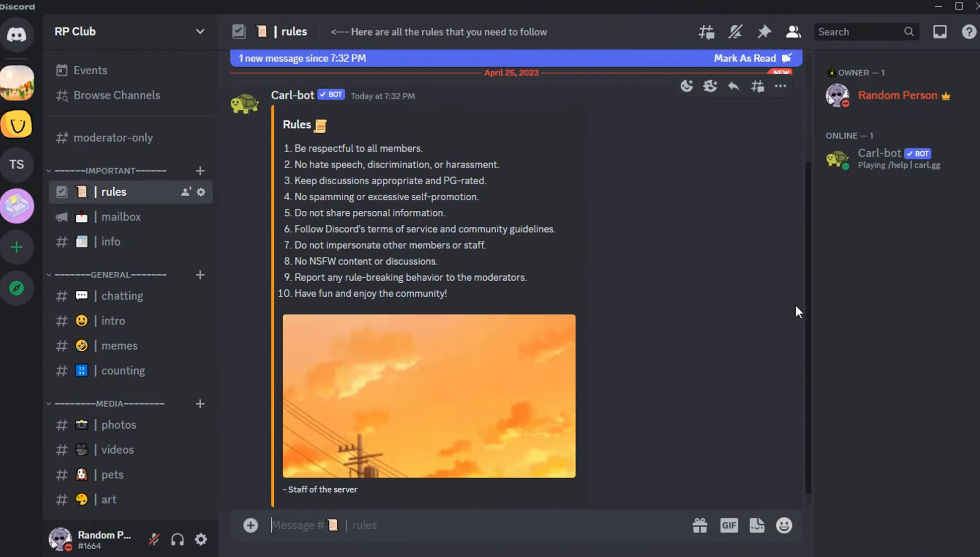
{"action": "scroll", "coordinate": [805, 296], "scroll_direction": "down", "scroll_amount": 1}
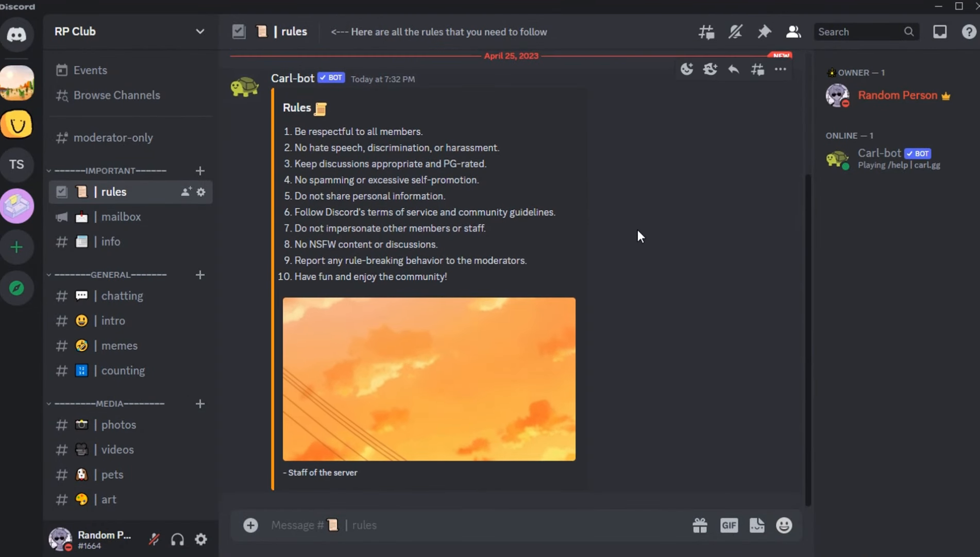
- Create a new role in the RP Club server settings named Bots, with a robot emoji in front
{"action": "left_click", "coordinate": [101, 29]}
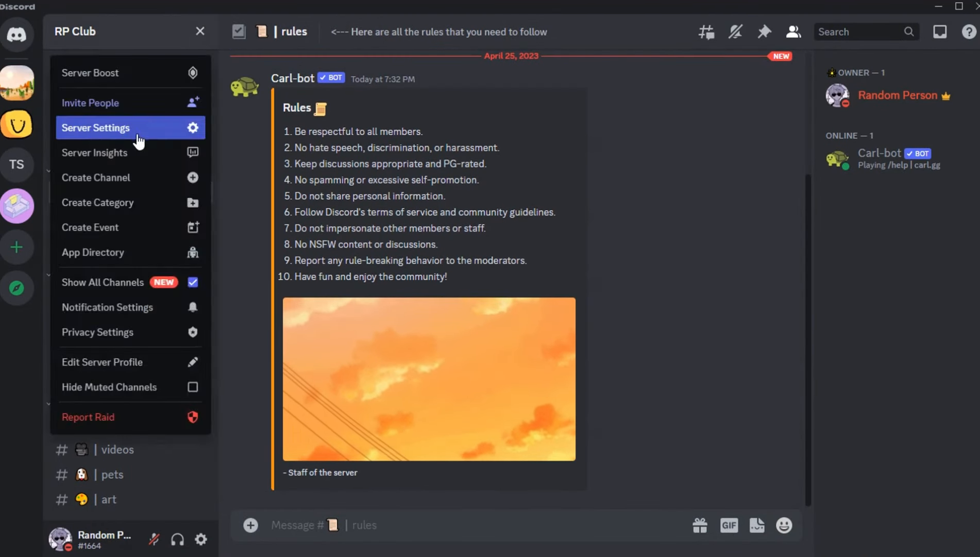
{"action": "left_click", "coordinate": [136, 136]}
{"action": "left_click", "coordinate": [147, 110]}
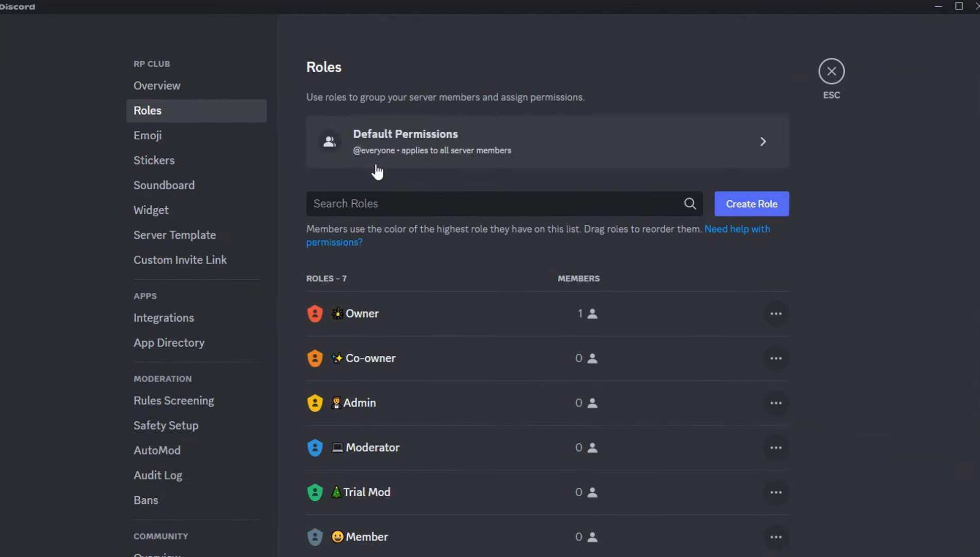
{"action": "scroll", "coordinate": [376, 171], "scroll_direction": "down", "scroll_amount": 2}
{"action": "left_click", "coordinate": [752, 121]}
{"action": "left_click", "coordinate": [539, 164]}
{"action": "type", "text": "Bo"}
{"action": "type", "text": "ts"}
{"action": "left_click", "coordinate": [477, 181]}
{"action": "key", "text": "ctrl+v"}
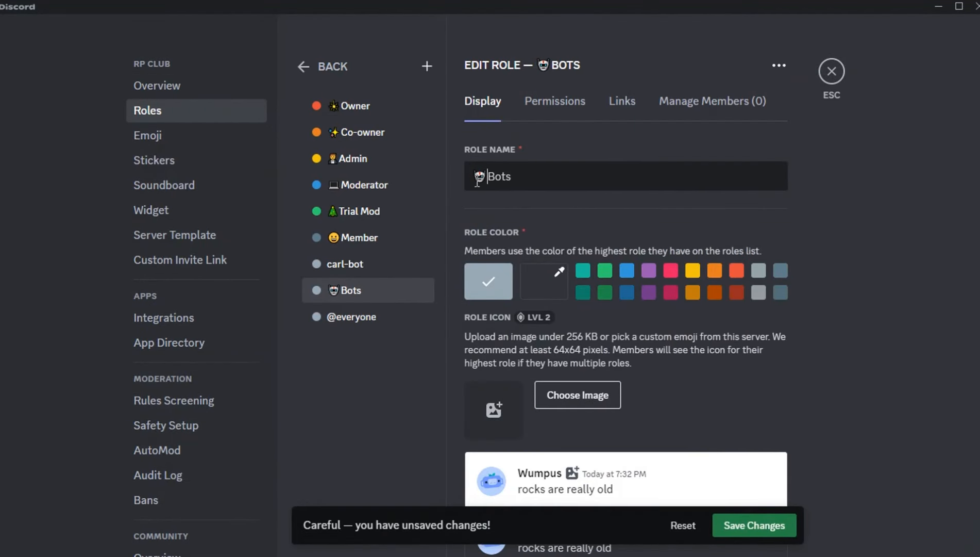
- Display the Bots role's members separately, move the role above carl-bot, save the changes and leave the server settings
{"action": "scroll", "coordinate": [761, 287], "scroll_direction": "down", "scroll_amount": 5}
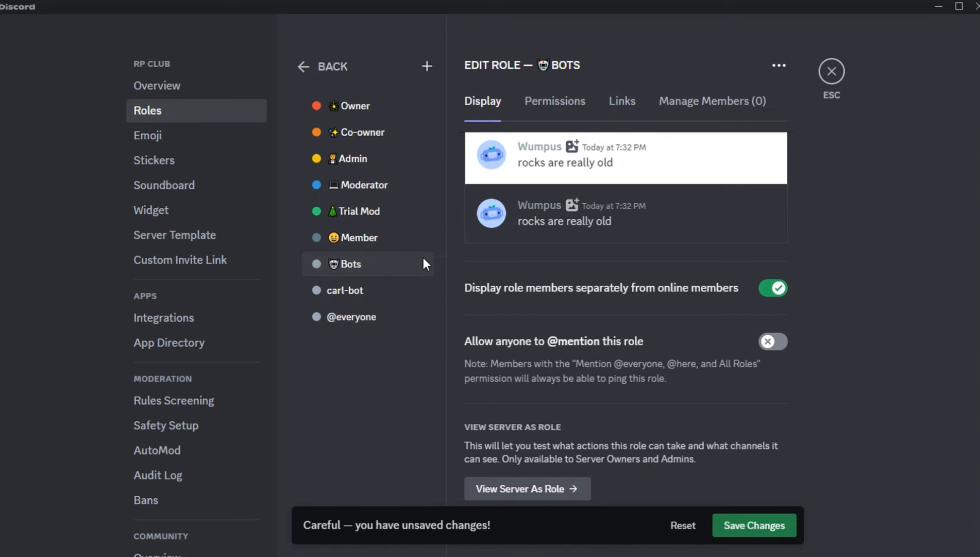
{"action": "left_click", "coordinate": [755, 525]}
{"action": "left_click", "coordinate": [835, 77]}
- Assign the Bots role to Carl-bot from the member list
{"action": "left_click", "coordinate": [879, 157]}
{"action": "left_click", "coordinate": [645, 424]}
{"action": "type", "text": "bot"}
{"action": "left_click", "coordinate": [613, 256]}
{"action": "left_click", "coordinate": [933, 257]}
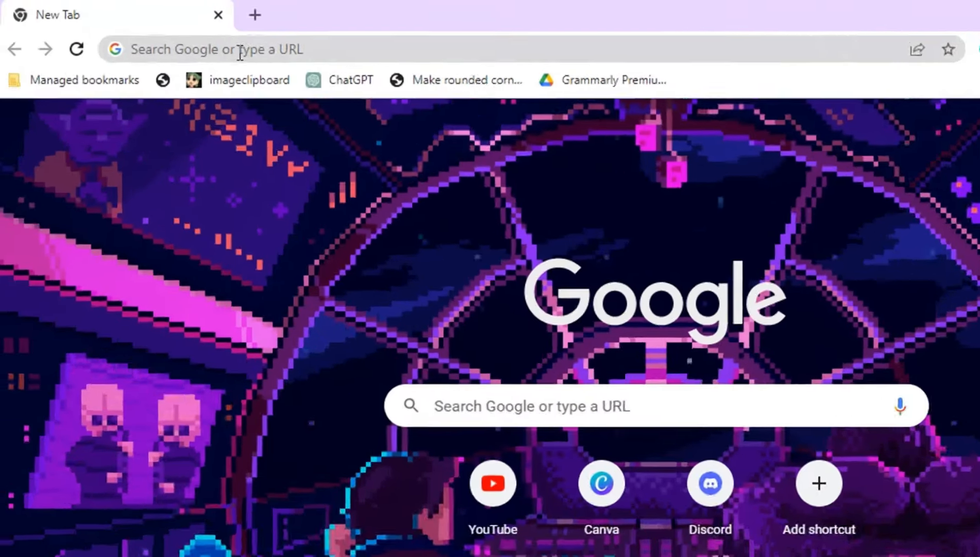
- Open the MEE6 website at mee6.xyz in Chrome
{"action": "left_click", "coordinate": [241, 51]}
{"action": "type", "text": "mee6."}
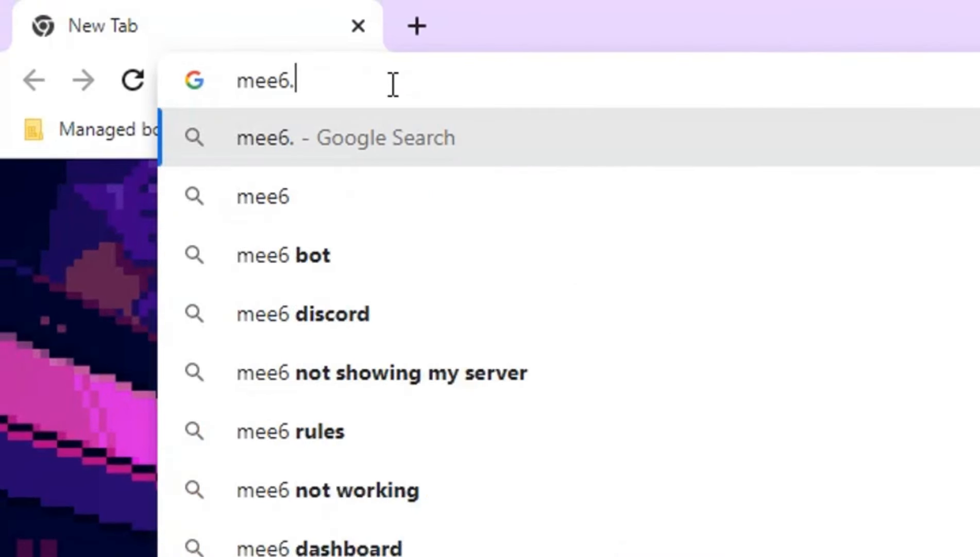
{"action": "type", "text": "xyz"}
{"action": "key", "text": "Return"}
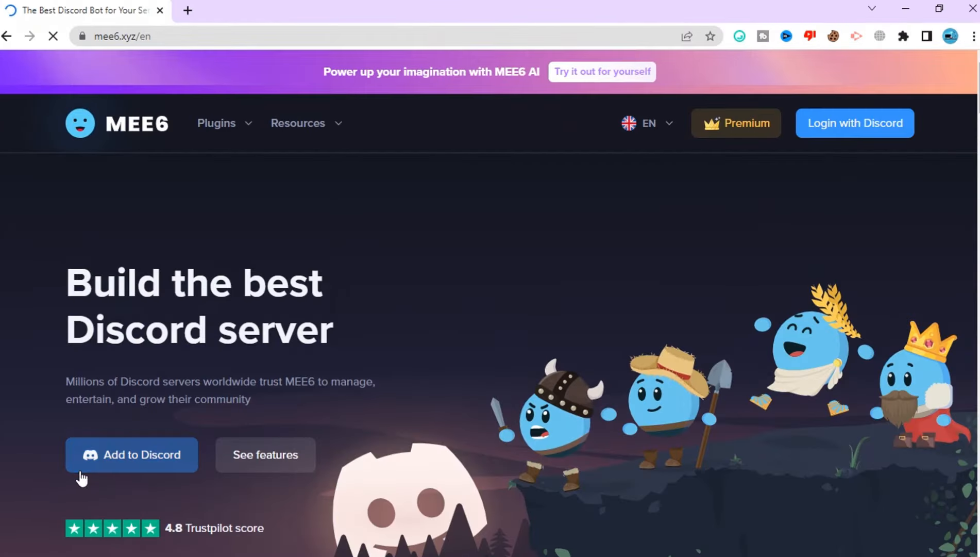
- Start adding MEE6 to Discord and authorize it to access the Discord account
{"action": "left_click", "coordinate": [85, 464]}
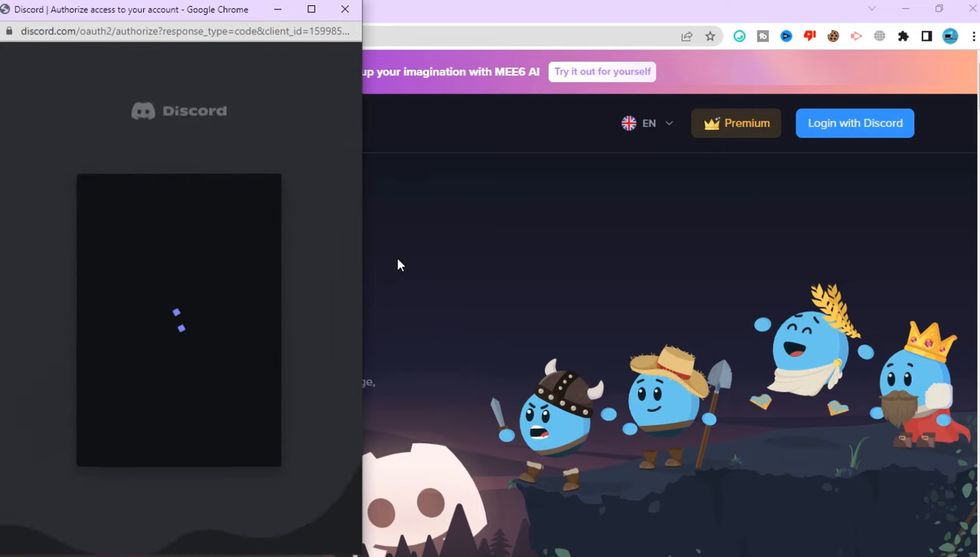
{"action": "left_click", "coordinate": [311, 8]}
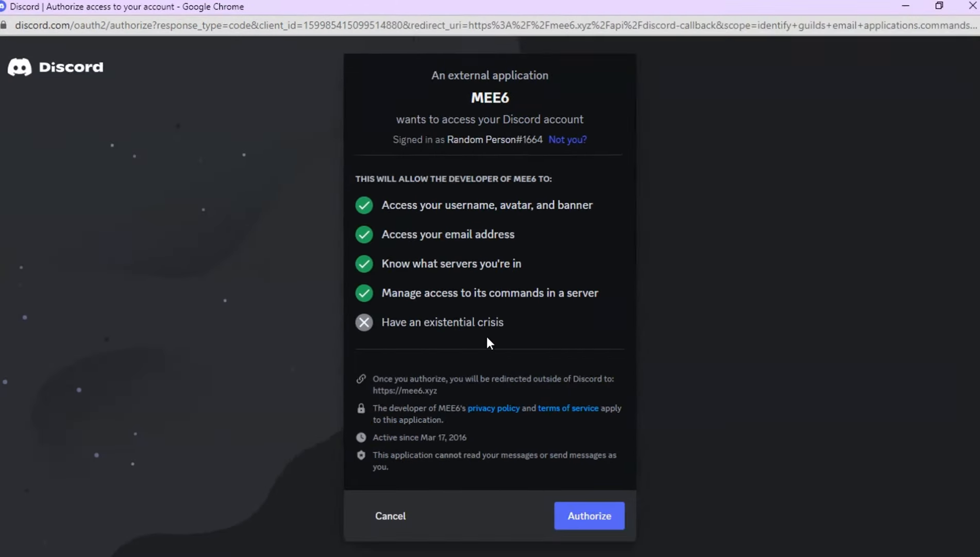
{"action": "left_click", "coordinate": [590, 511]}
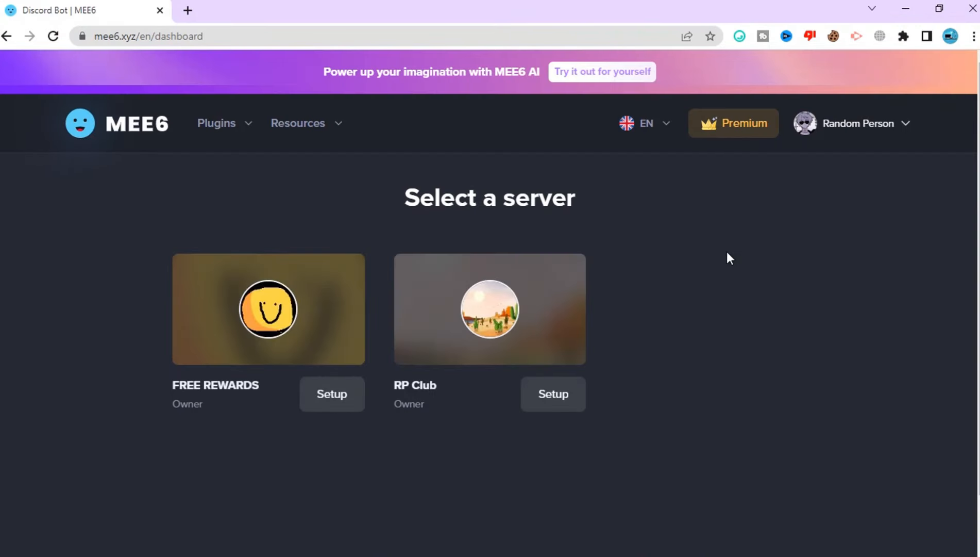
- Set up MEE6 for the RP Club server, authorize its permissions and complete the electric scooter image verification
{"action": "left_click", "coordinate": [553, 397]}
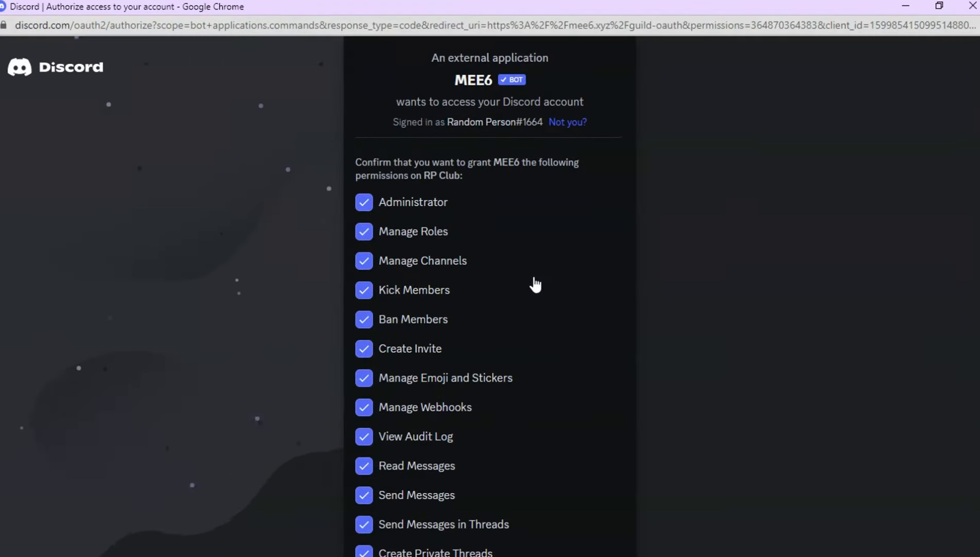
{"action": "left_click", "coordinate": [471, 363]}
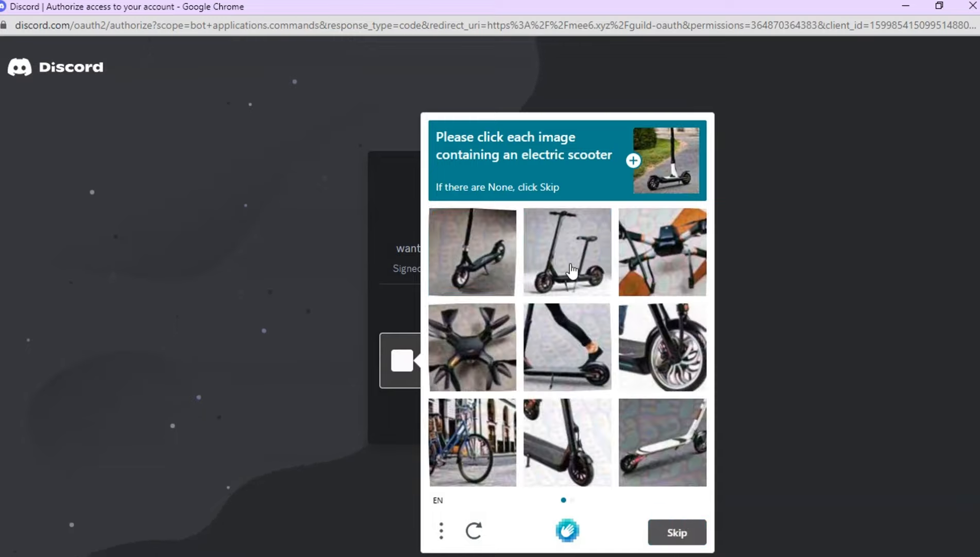
{"action": "left_click", "coordinate": [485, 258]}
{"action": "left_click", "coordinate": [567, 258]}
{"action": "left_click", "coordinate": [568, 347]}
{"action": "left_click", "coordinate": [569, 443]}
{"action": "left_click", "coordinate": [674, 531]}
{"action": "left_click", "coordinate": [663, 268]}
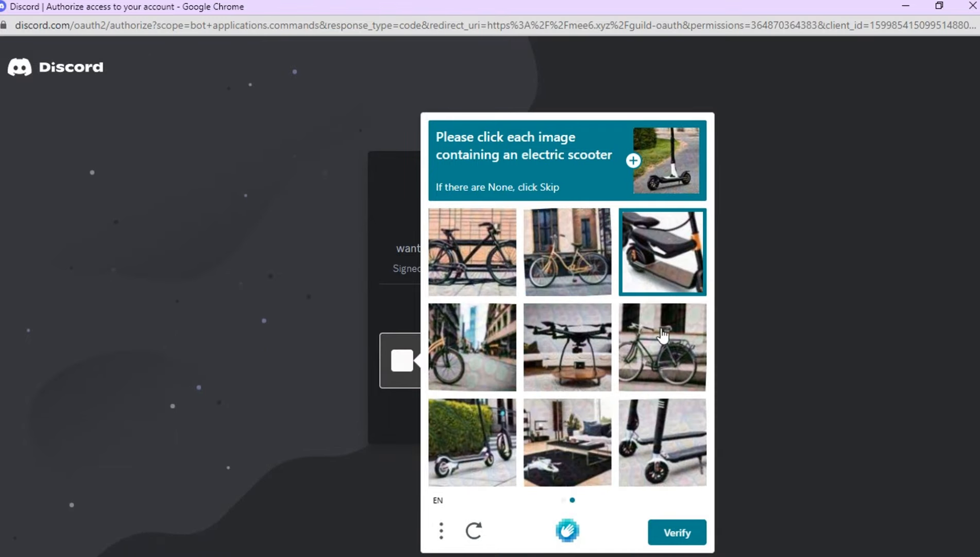
{"action": "left_click", "coordinate": [672, 540]}
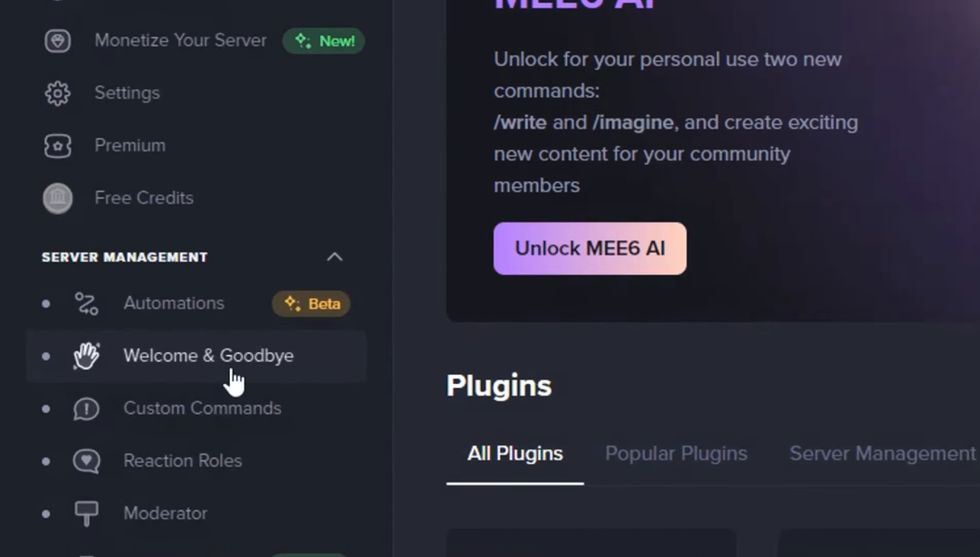
- Activate MEE6's Welcome & Goodbye plugin and enable giving a role to new users
{"action": "left_click", "coordinate": [131, 441]}
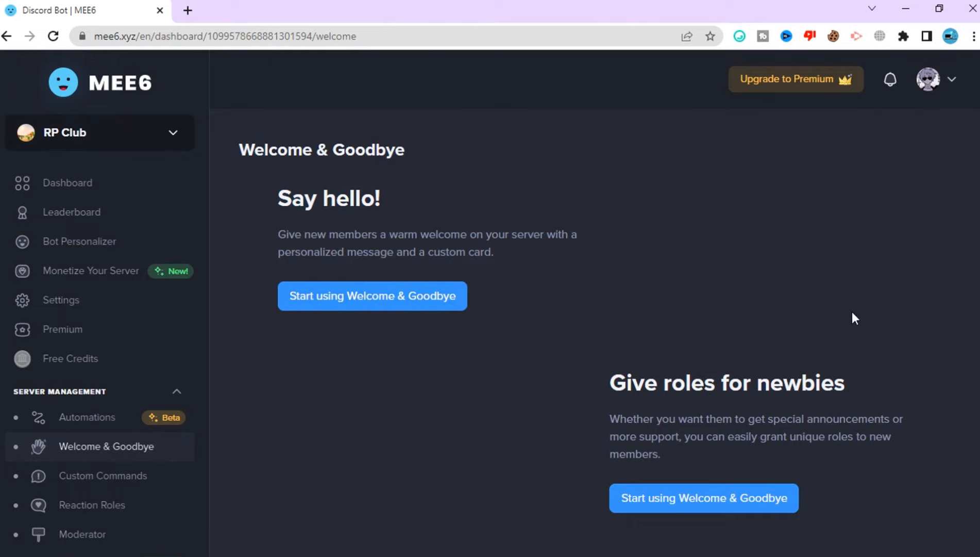
{"action": "left_click", "coordinate": [724, 495]}
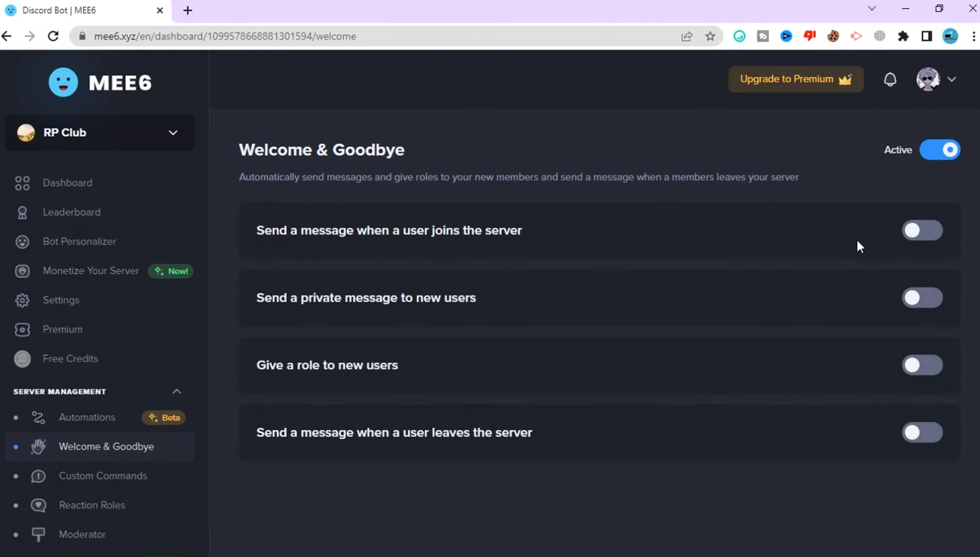
{"action": "left_click", "coordinate": [917, 365]}
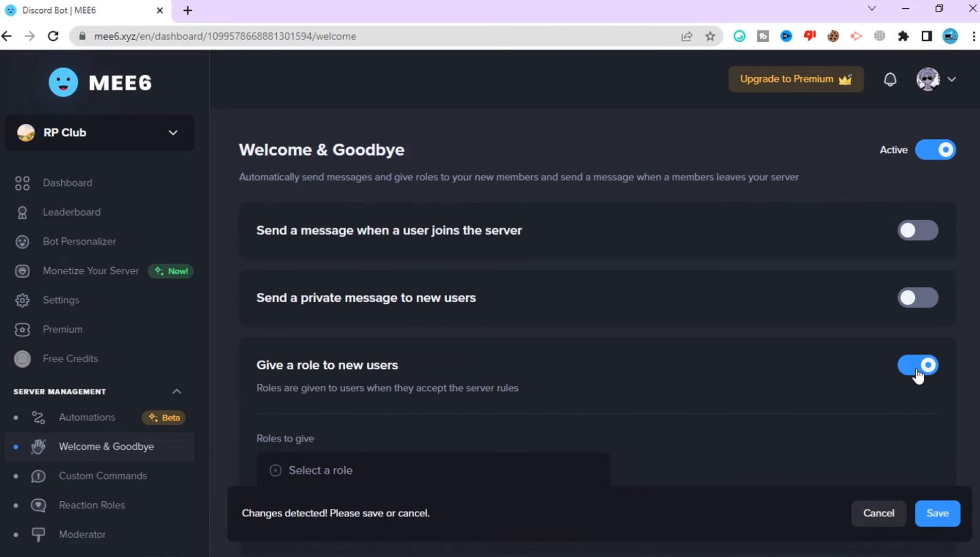
- Select Member as the role MEE6 gives to new users
{"action": "scroll", "coordinate": [917, 376], "scroll_direction": "down", "scroll_amount": 3}
{"action": "left_click", "coordinate": [314, 311]}
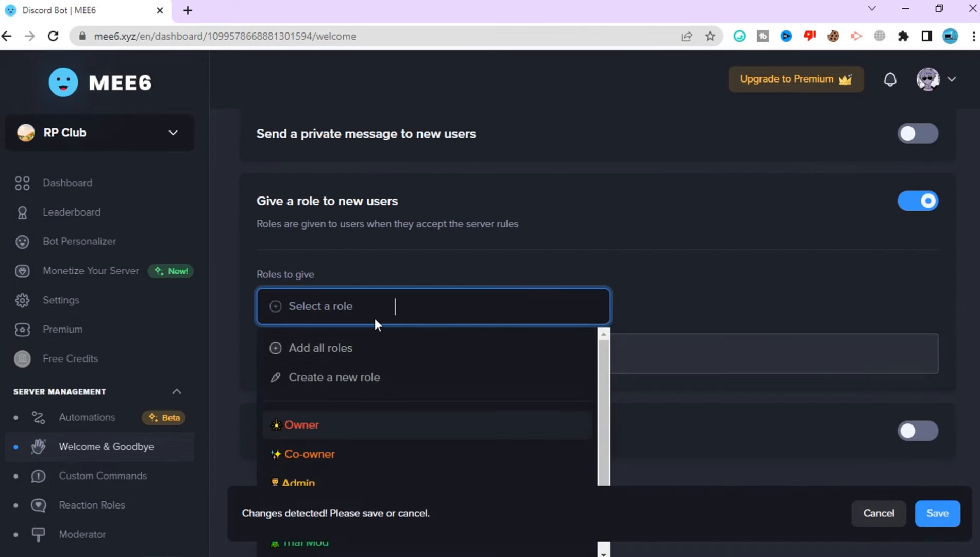
{"action": "type", "text": "mem"}
{"action": "left_click", "coordinate": [367, 476]}
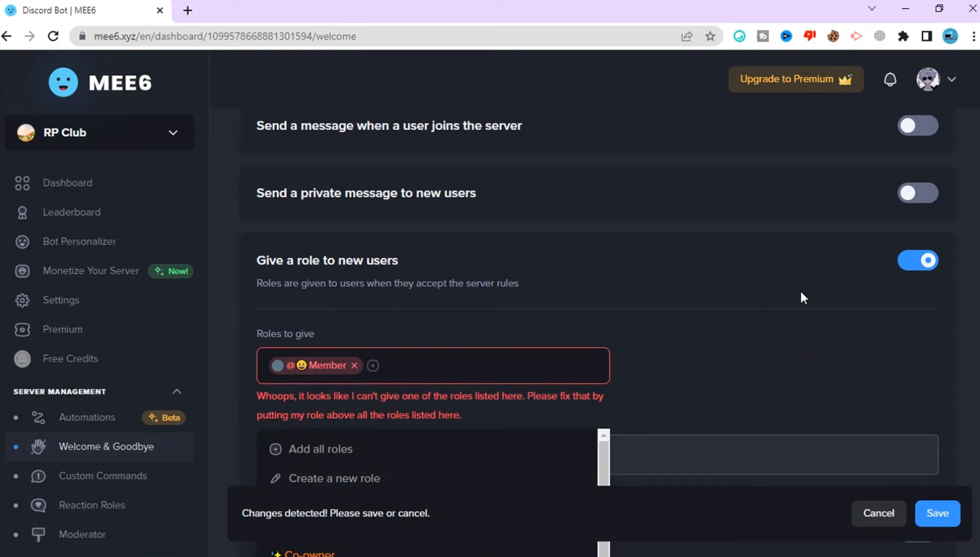
- In Discord's role settings for RP Club, move the MEE6 role above the roles it has to give
{"action": "left_click", "coordinate": [945, 235]}
{"action": "scroll", "coordinate": [945, 235], "scroll_direction": "down", "scroll_amount": 2}
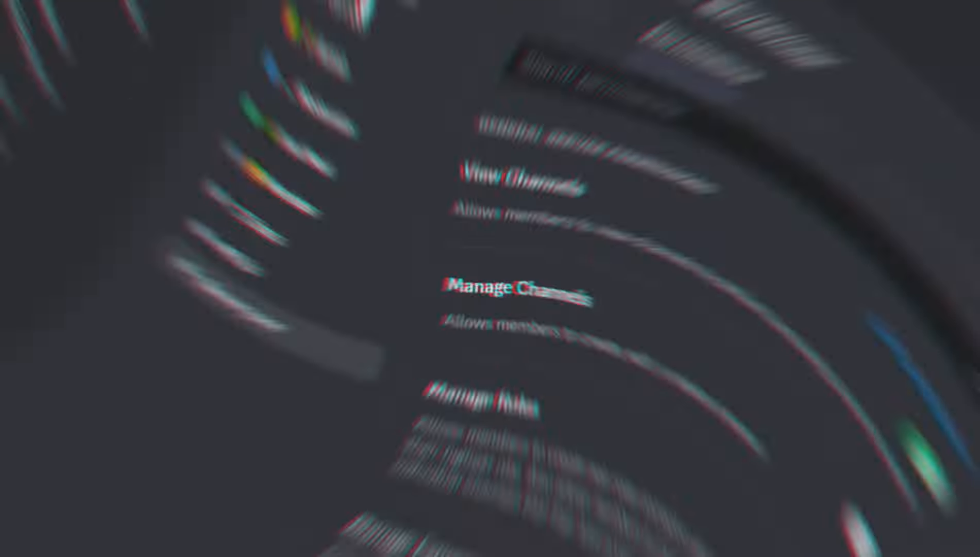
{"action": "left_click_drag", "start_coordinate": [551, 392], "coordinate": [492, 178]}
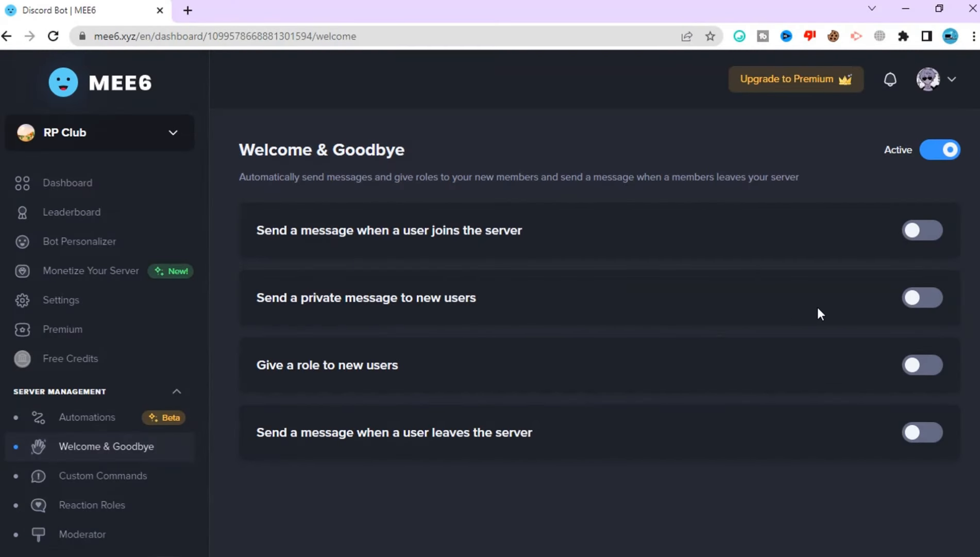
- Back in the MEE6 dashboard, enable giving a role to new users and select Member as the role to give
{"action": "left_click", "coordinate": [922, 366]}
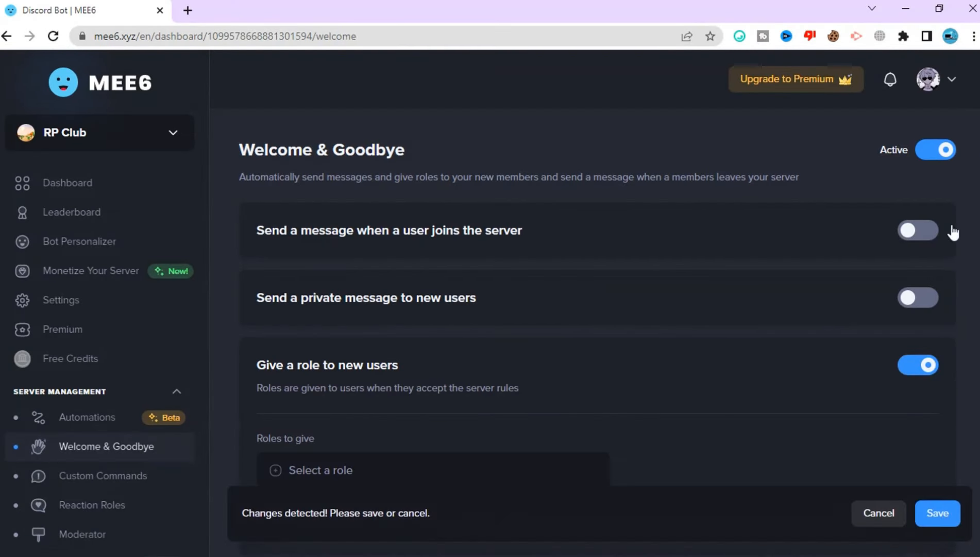
{"action": "scroll", "coordinate": [458, 317], "scroll_direction": "down", "scroll_amount": 3}
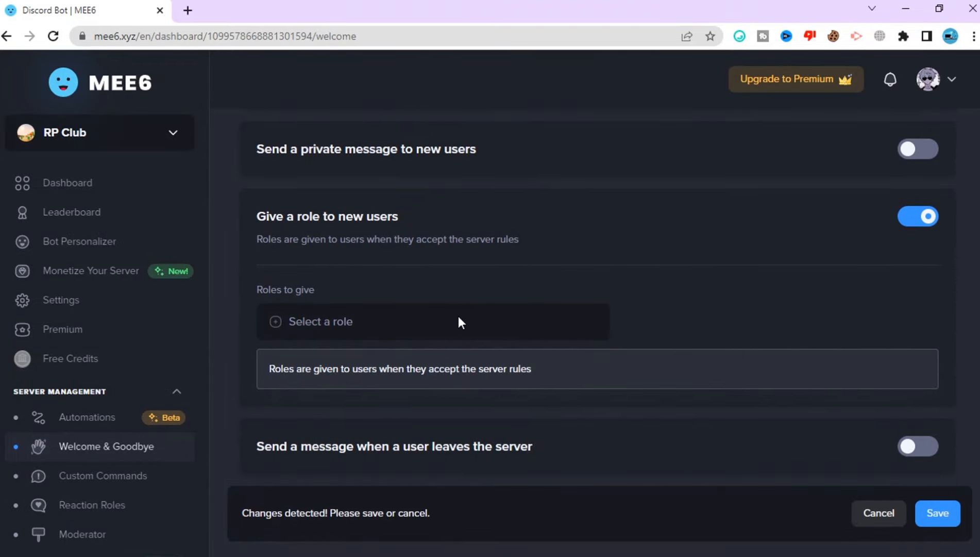
{"action": "left_click", "coordinate": [279, 323]}
{"action": "type", "text": "mem"}
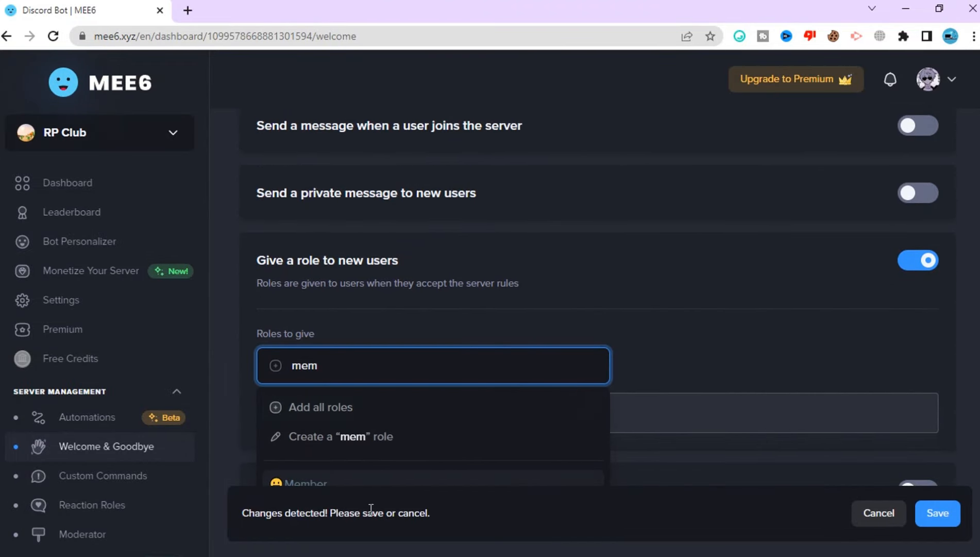
{"action": "left_click", "coordinate": [340, 484]}
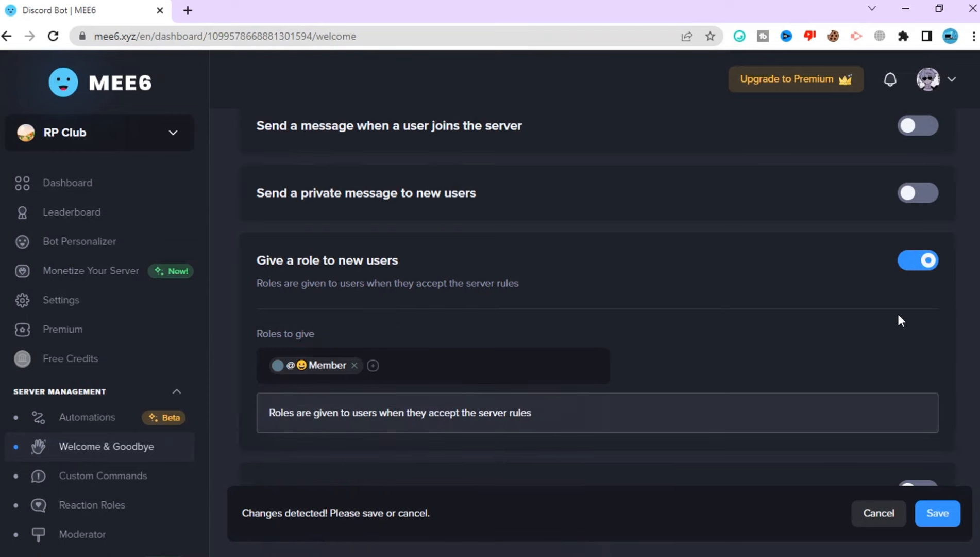
{"action": "scroll", "coordinate": [597, 289], "scroll_direction": "down", "scroll_amount": 1}
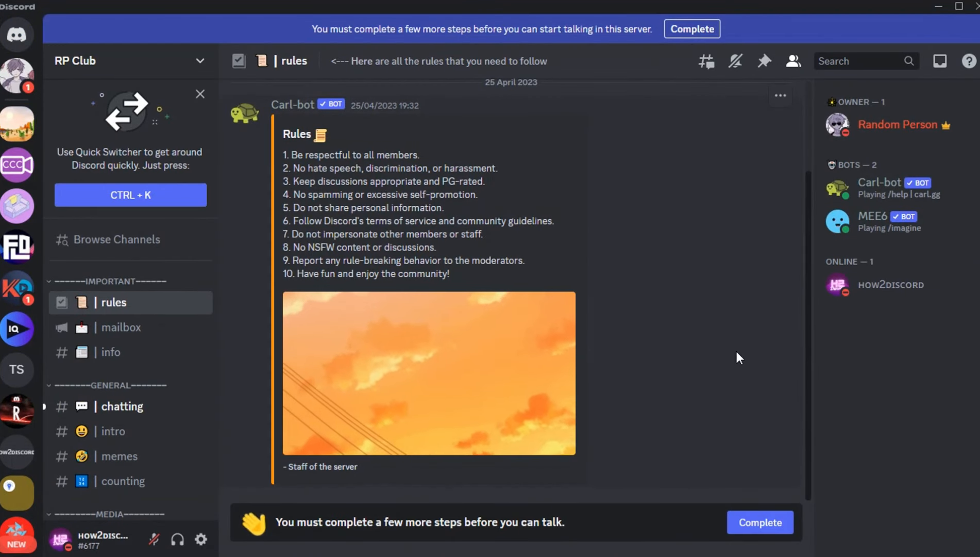
- Switch to Discord on a new member's account, agree to the RP Club rules and submit the required steps
{"action": "left_click", "coordinate": [766, 522]}
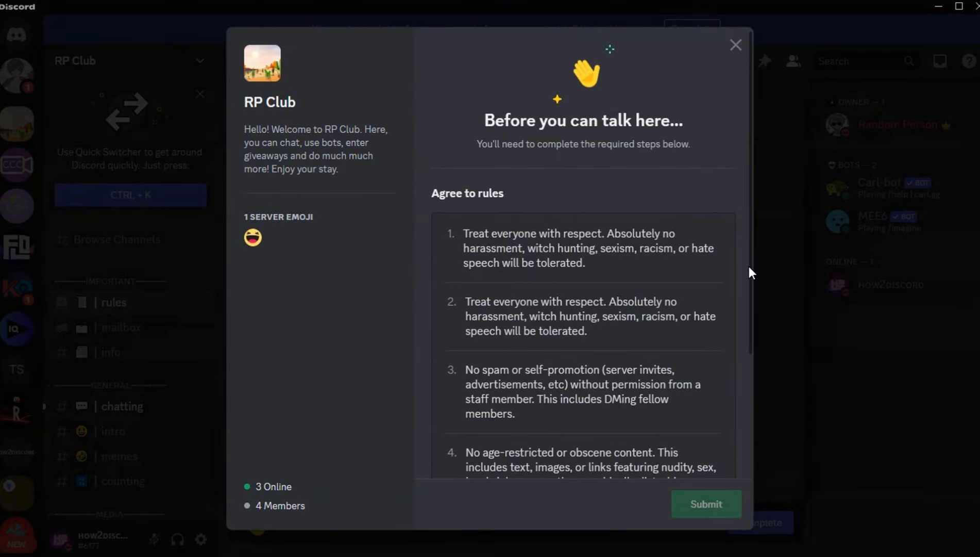
{"action": "scroll", "coordinate": [748, 268], "scroll_direction": "down", "scroll_amount": 3}
{"action": "left_click", "coordinate": [525, 456]}
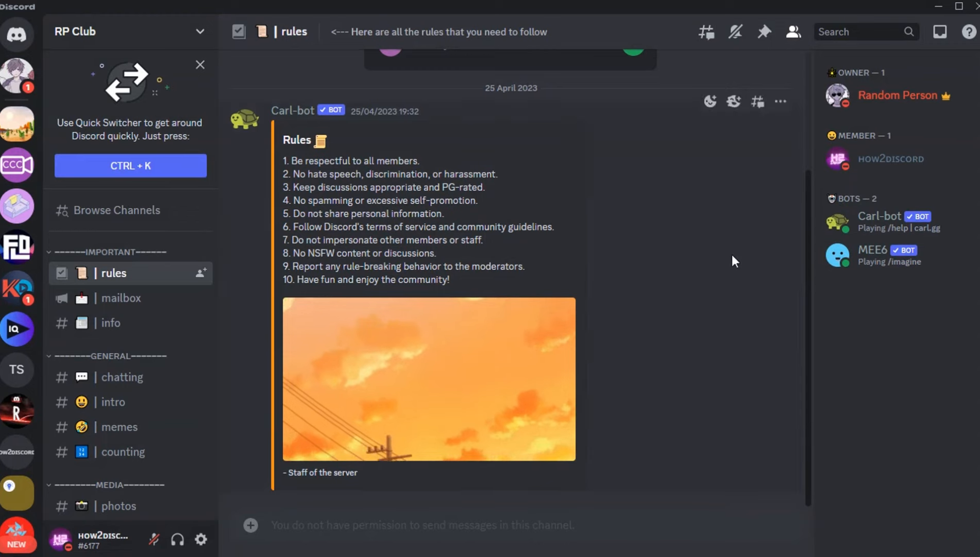
- Open the chatting channel as the new member and review the member list and the server's channel categories
{"action": "left_click", "coordinate": [149, 381]}
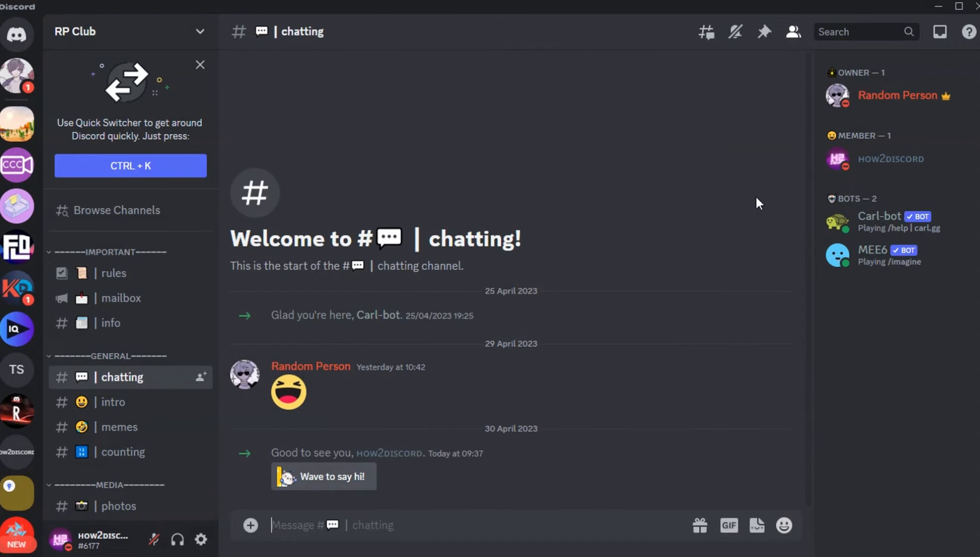
{"action": "left_click", "coordinate": [871, 173]}
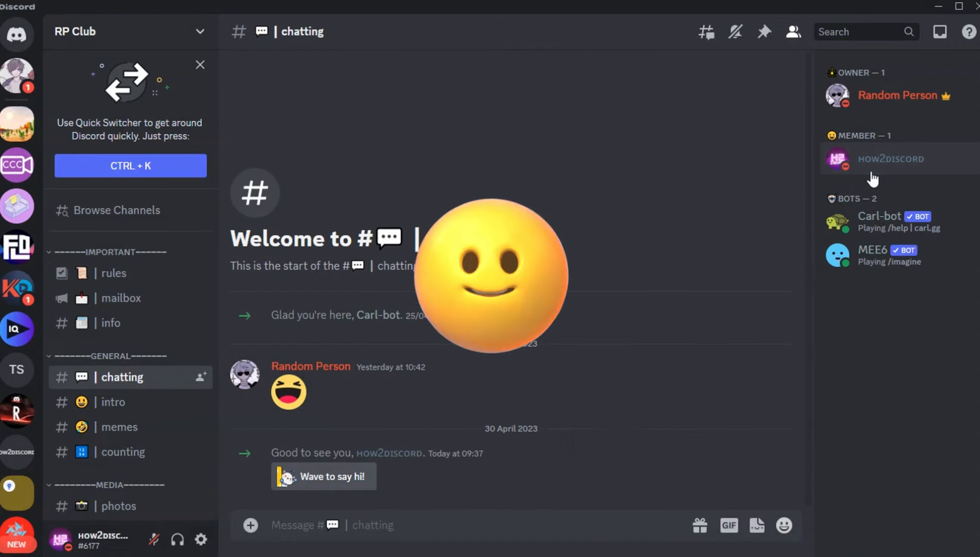
{"action": "scroll", "coordinate": [217, 268], "scroll_direction": "down", "scroll_amount": 5}
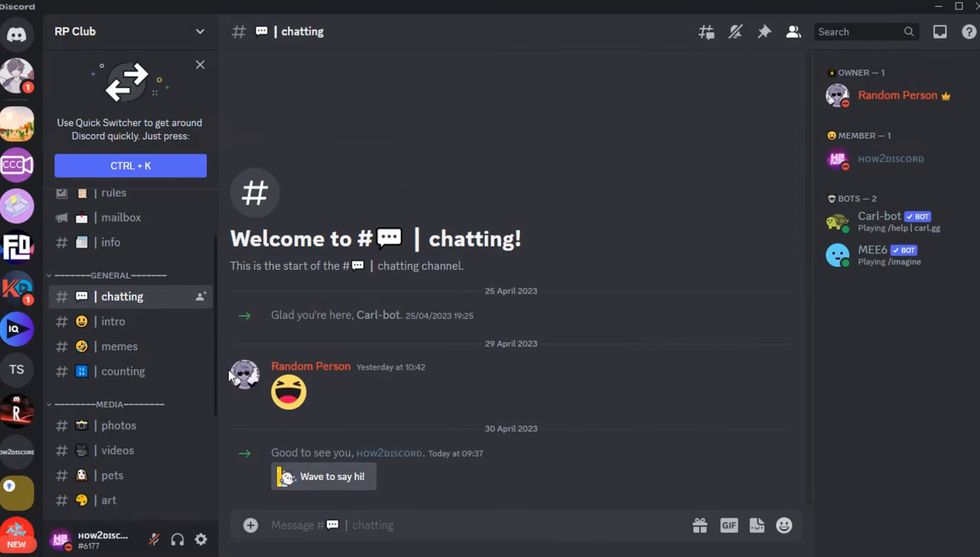
{"action": "scroll", "coordinate": [238, 361], "scroll_direction": "up", "scroll_amount": 5}
{"action": "scroll", "coordinate": [238, 273], "scroll_direction": "down", "scroll_amount": 6}
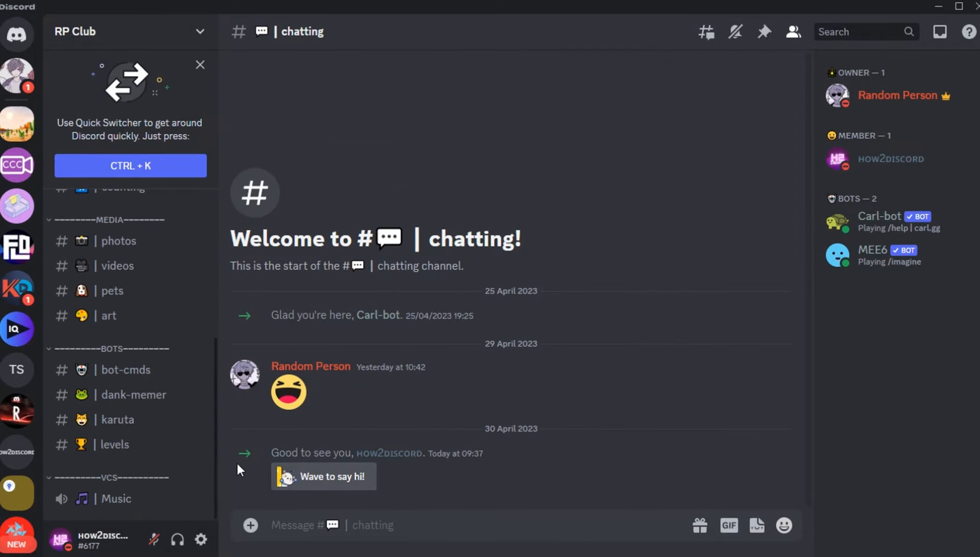
{"action": "scroll", "coordinate": [235, 433], "scroll_direction": "up", "scroll_amount": 2}
{"action": "scroll", "coordinate": [233, 360], "scroll_direction": "up", "scroll_amount": 5}
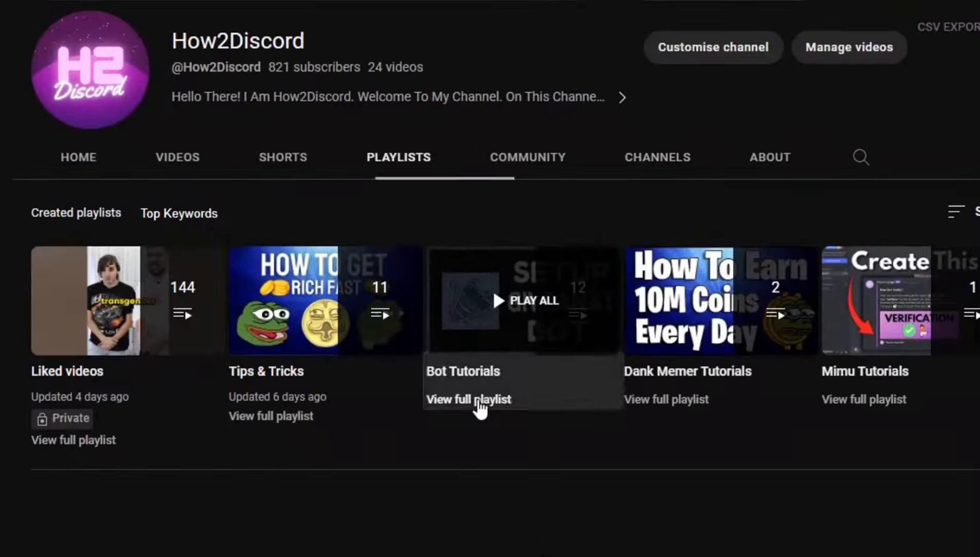
- On the How2Discord YouTube channel, open the full Bot Tutorials playlist and browse its videos
{"action": "left_click", "coordinate": [479, 401]}
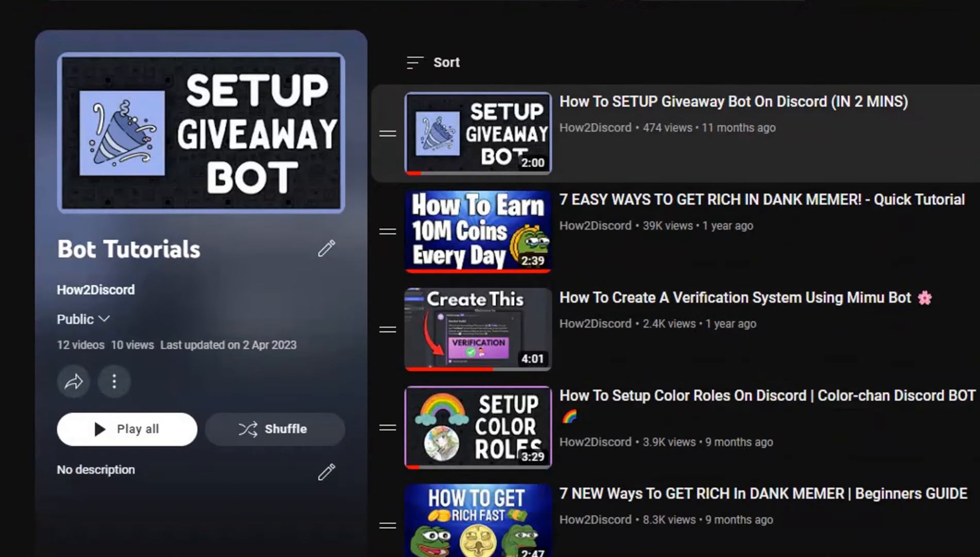
{"action": "scroll", "coordinate": [670, 309], "scroll_direction": "down", "scroll_amount": 9}
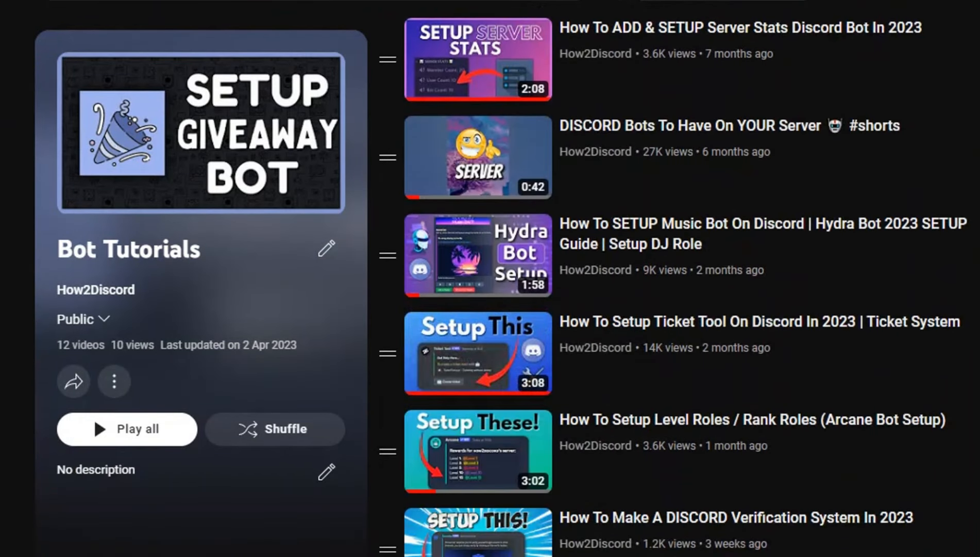
{"action": "scroll", "coordinate": [670, 309], "scroll_direction": "up", "scroll_amount": 10}
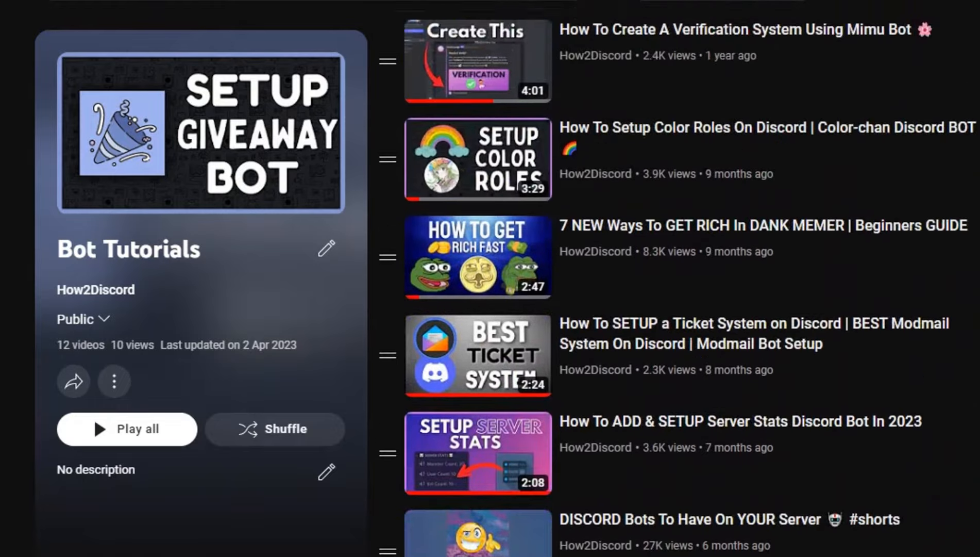